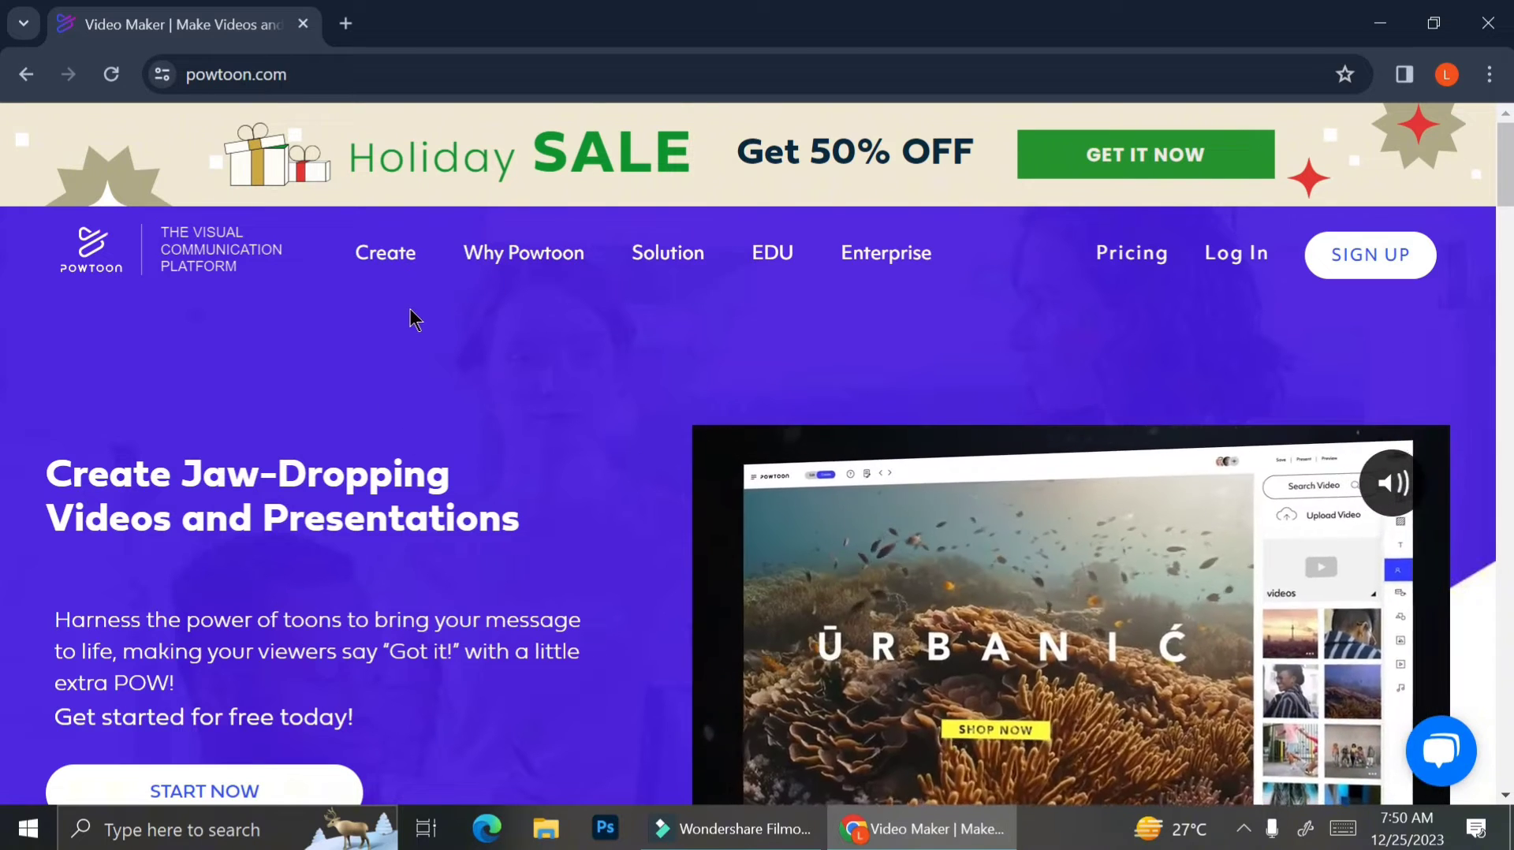
Start a new Powtoon account sign-up and expand the additional sign-up options.
mouse_move(423, 260)
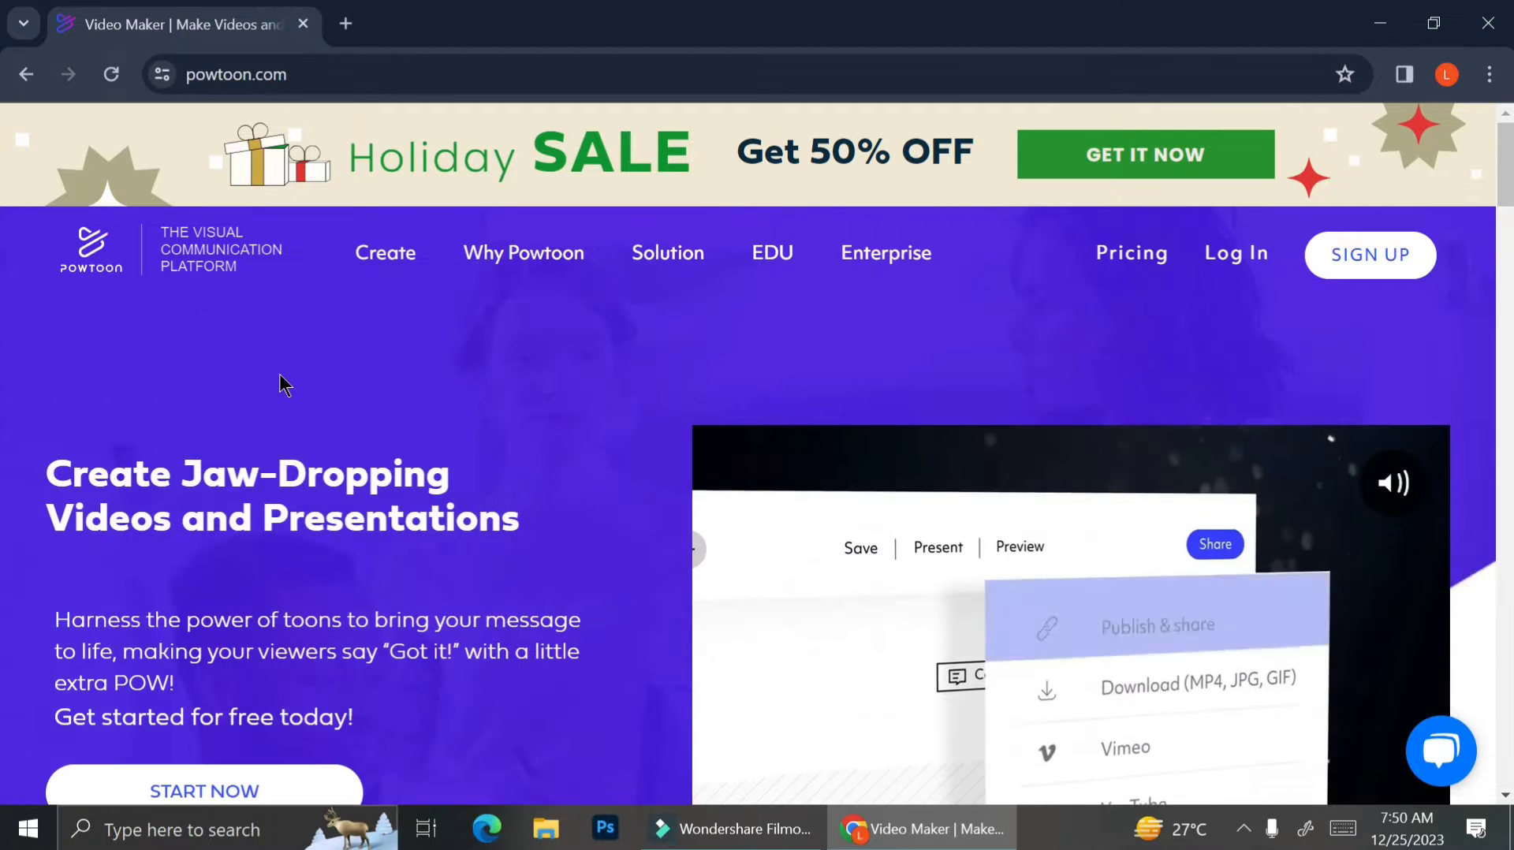
mouse_move(389, 286)
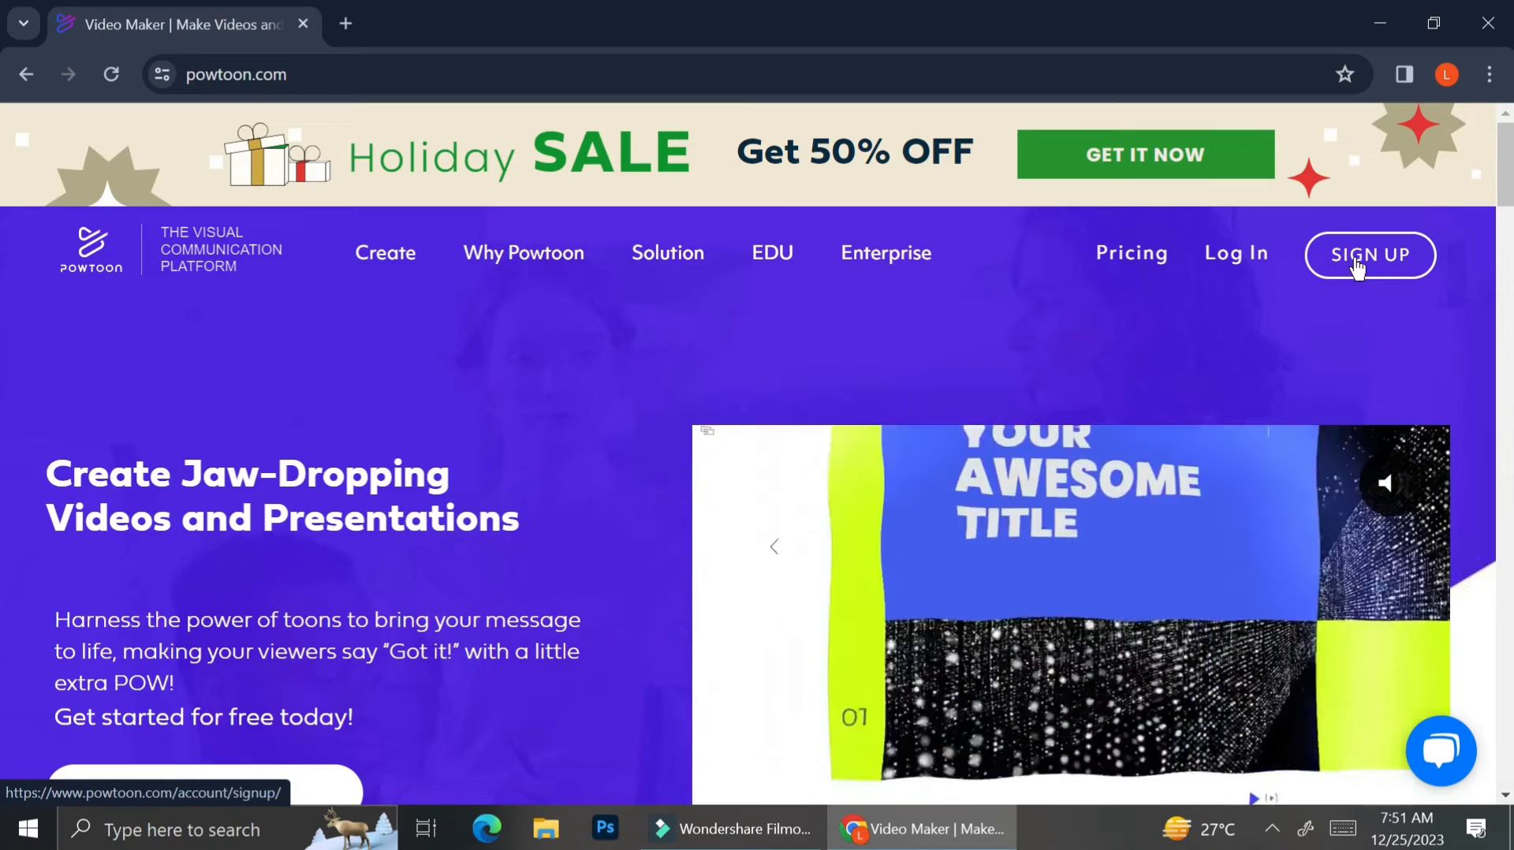
click(1354, 262)
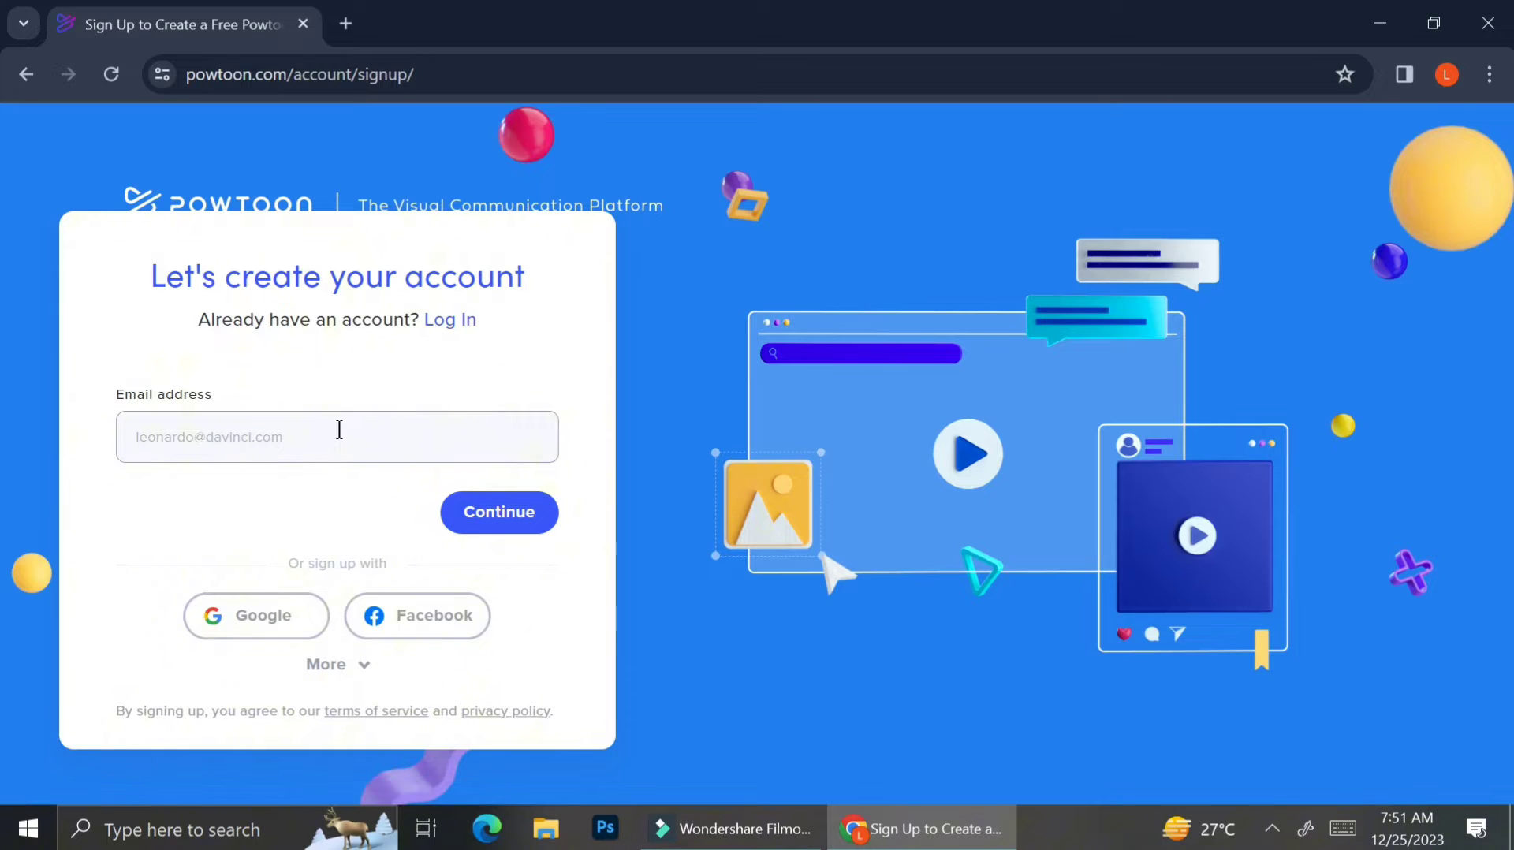
click(324, 653)
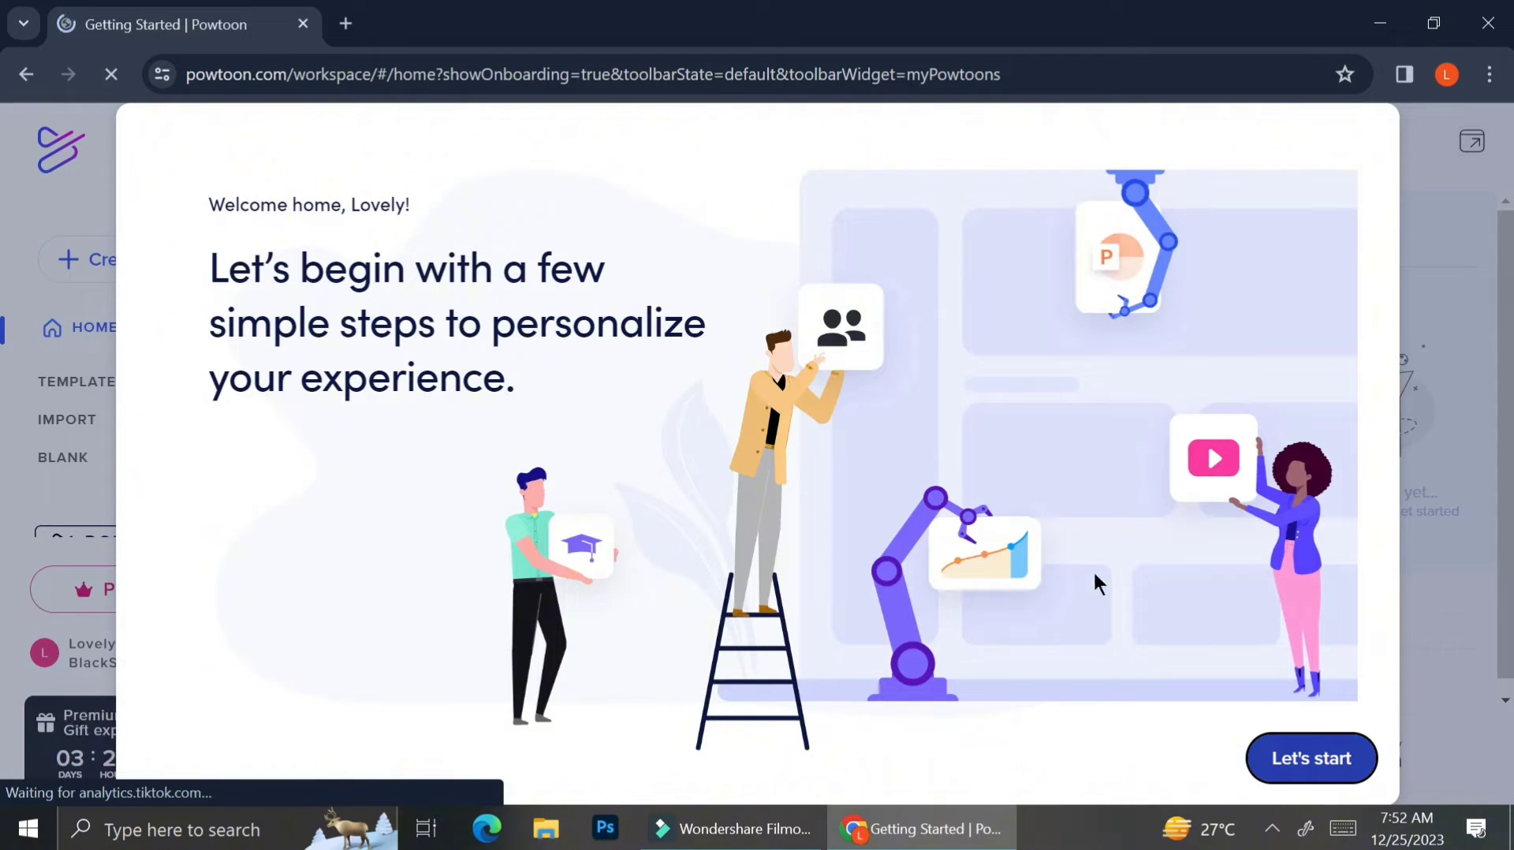
Answer the onboarding questions as a student with Personal Needs and Social Media content, then finish.
click(1293, 755)
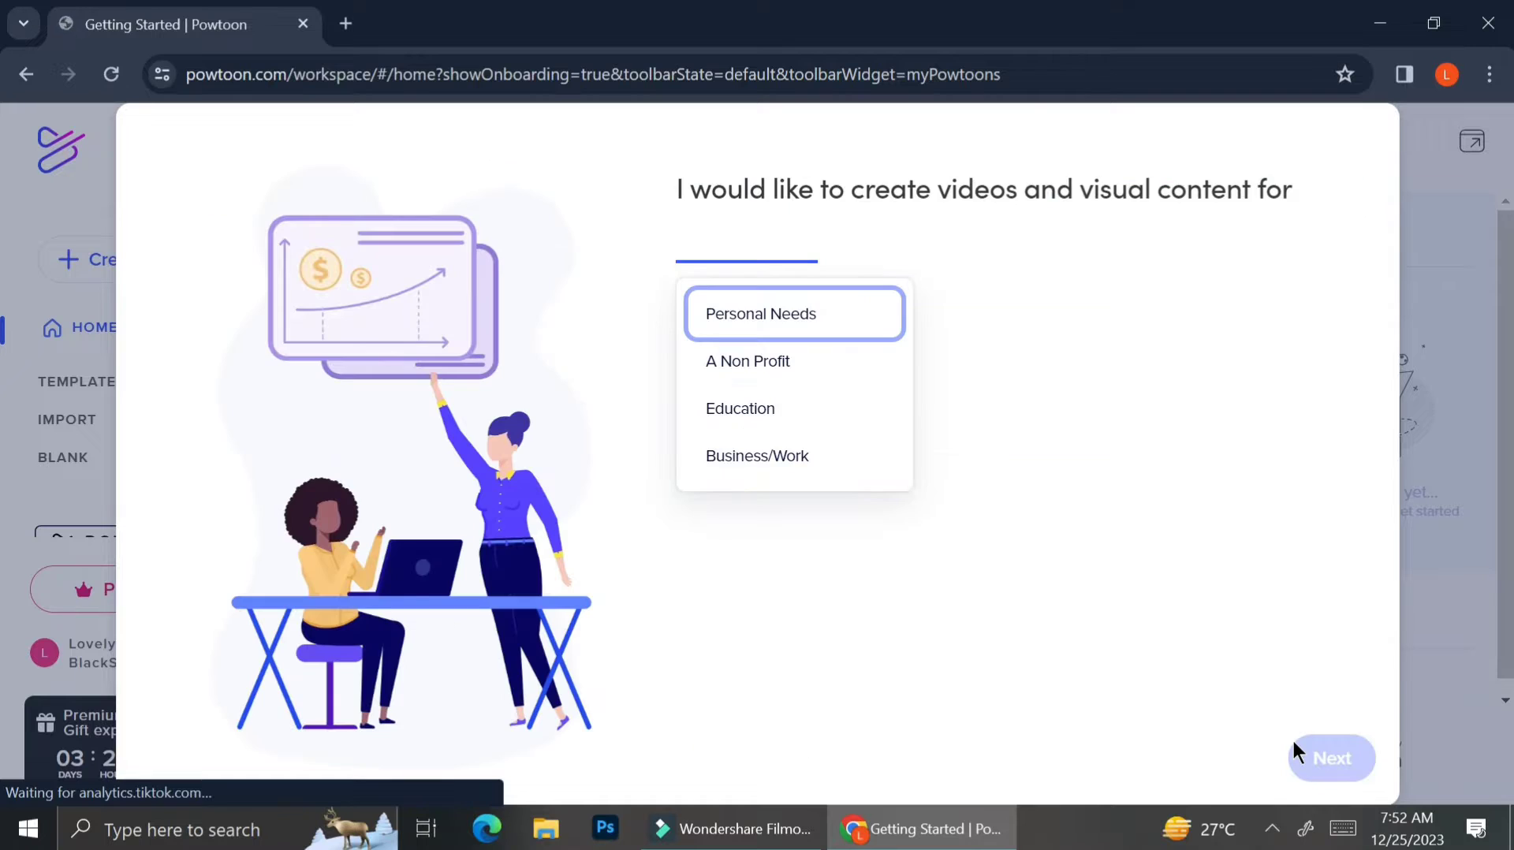
click(777, 410)
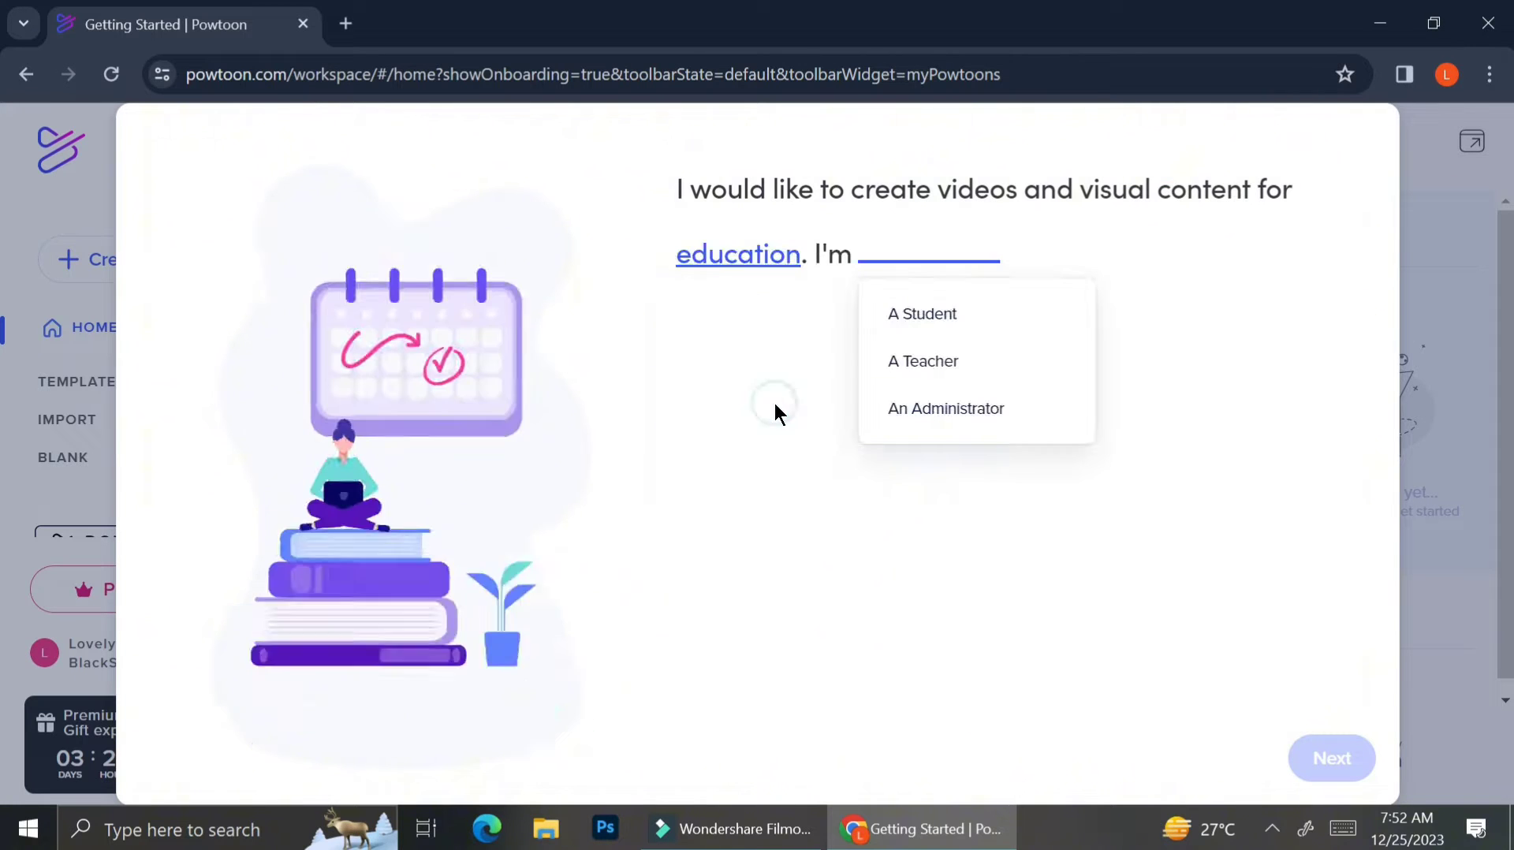
click(944, 309)
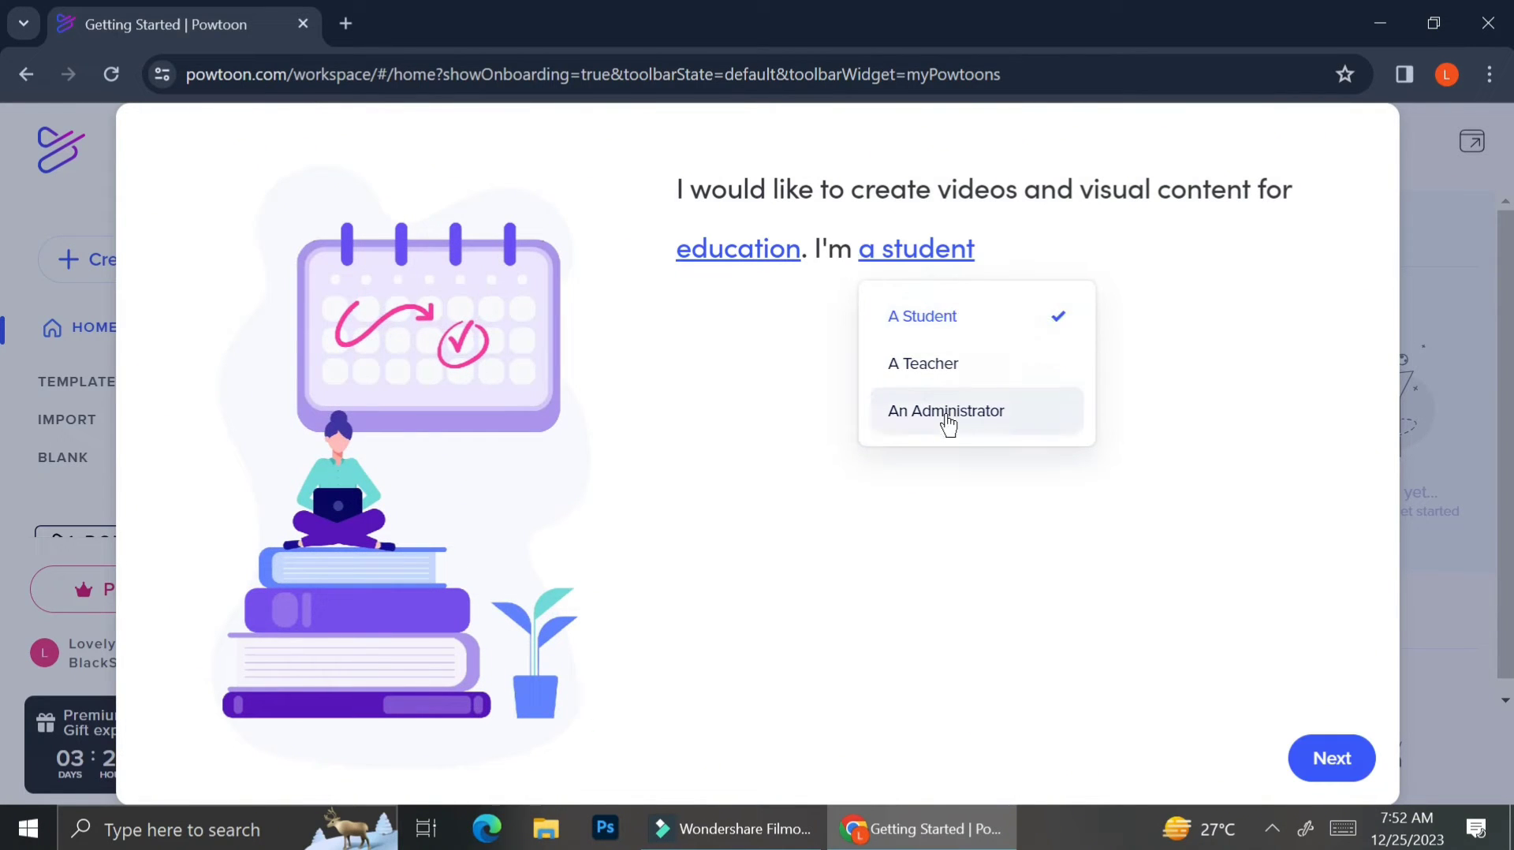
click(770, 250)
click(791, 326)
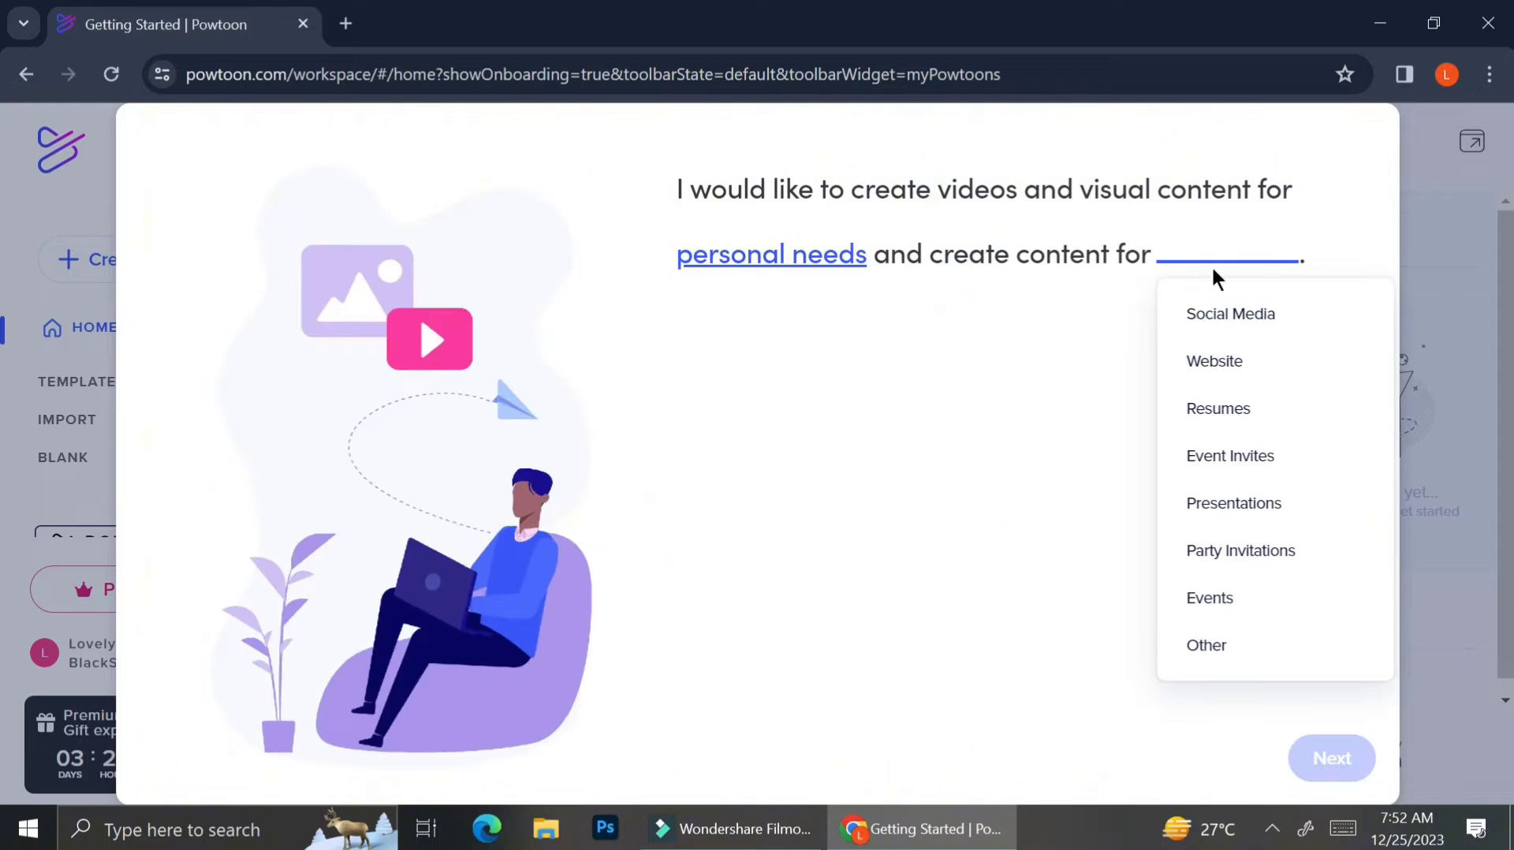
click(1219, 315)
click(1329, 759)
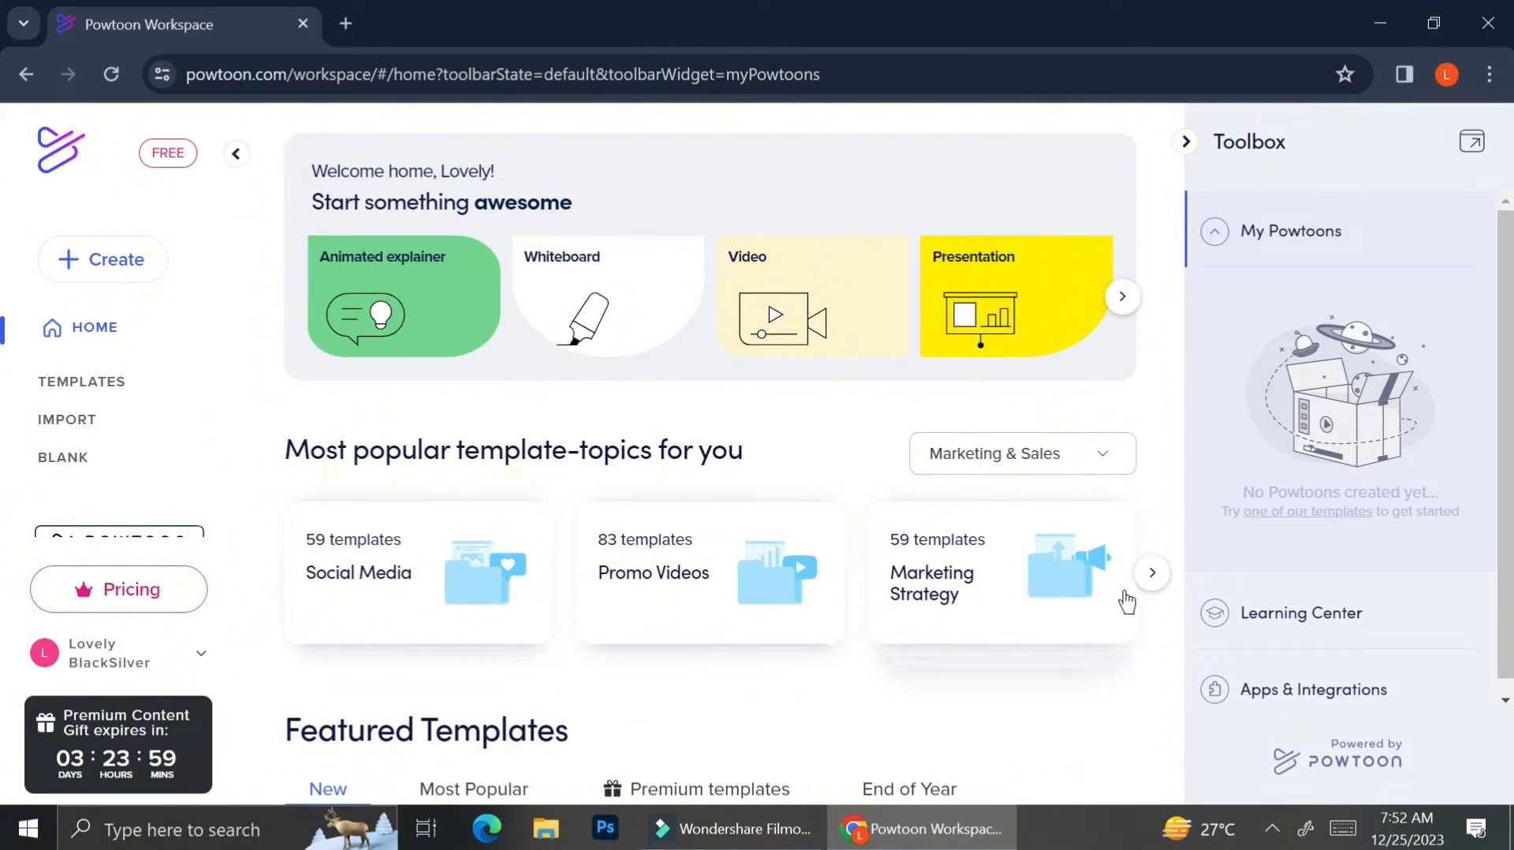
Advance the topic carousel twice, open and dismiss the Marketing & Sales topic list, then scroll down.
click(1153, 581)
click(1152, 576)
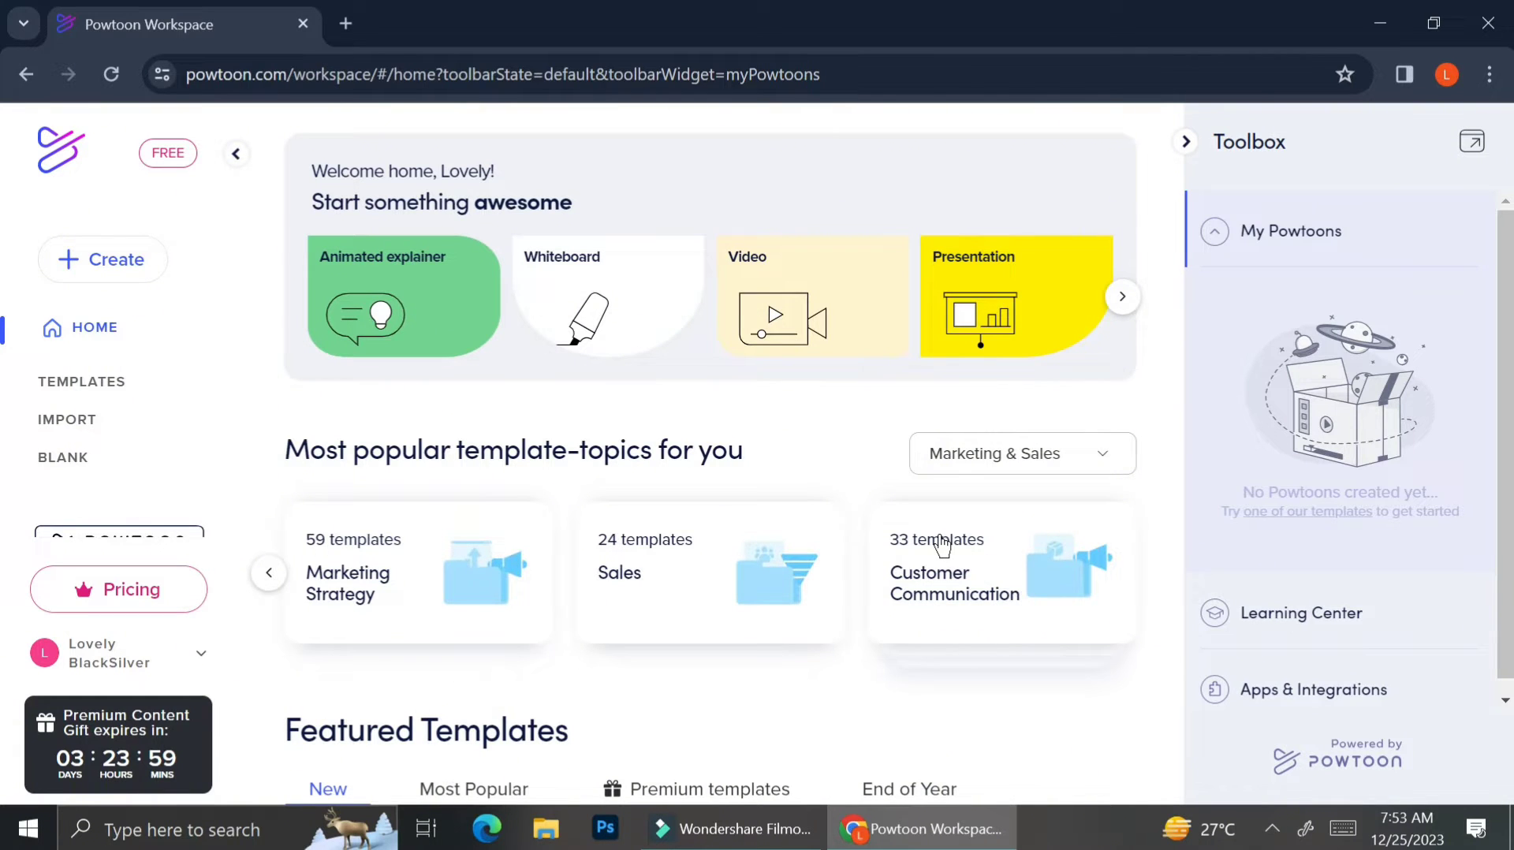
click(1055, 457)
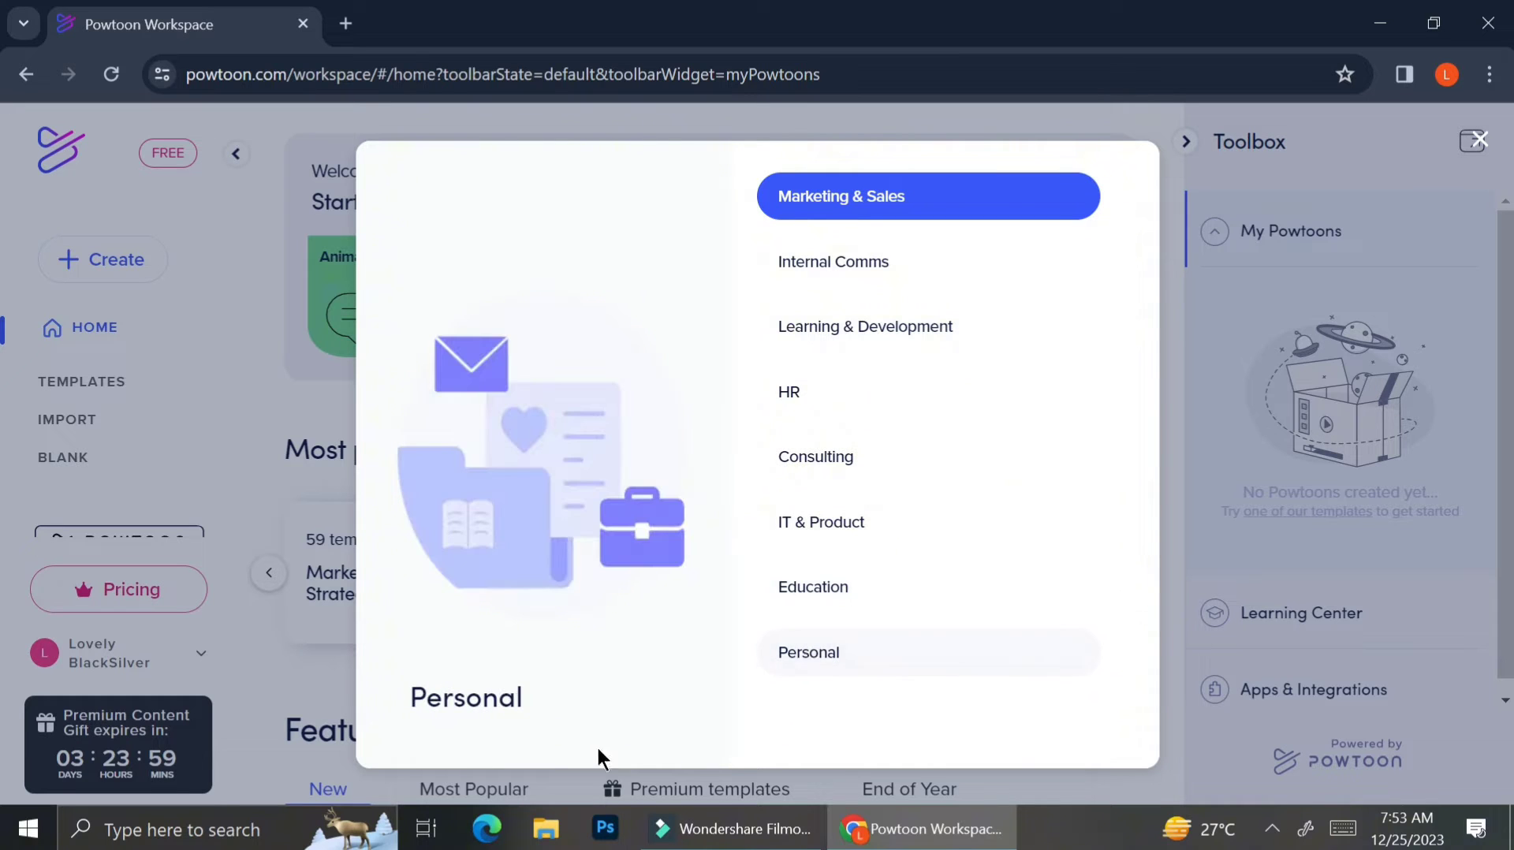
click(333, 698)
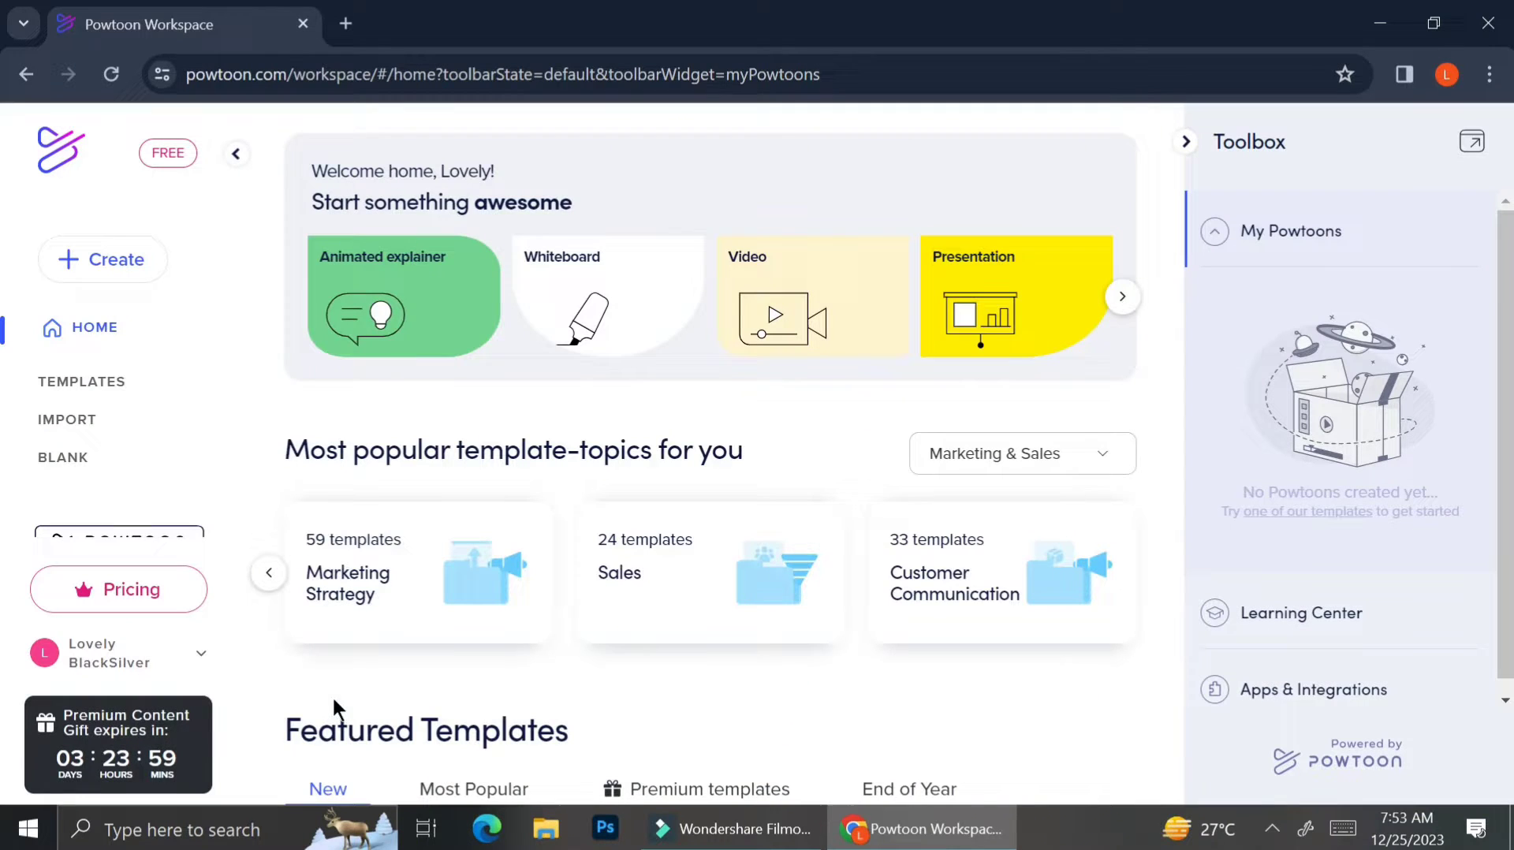
scroll(532, 690, down, 4)
Filter the template gallery to Whiteboard style and Free plan, showing 4 templates.
click(535, 694)
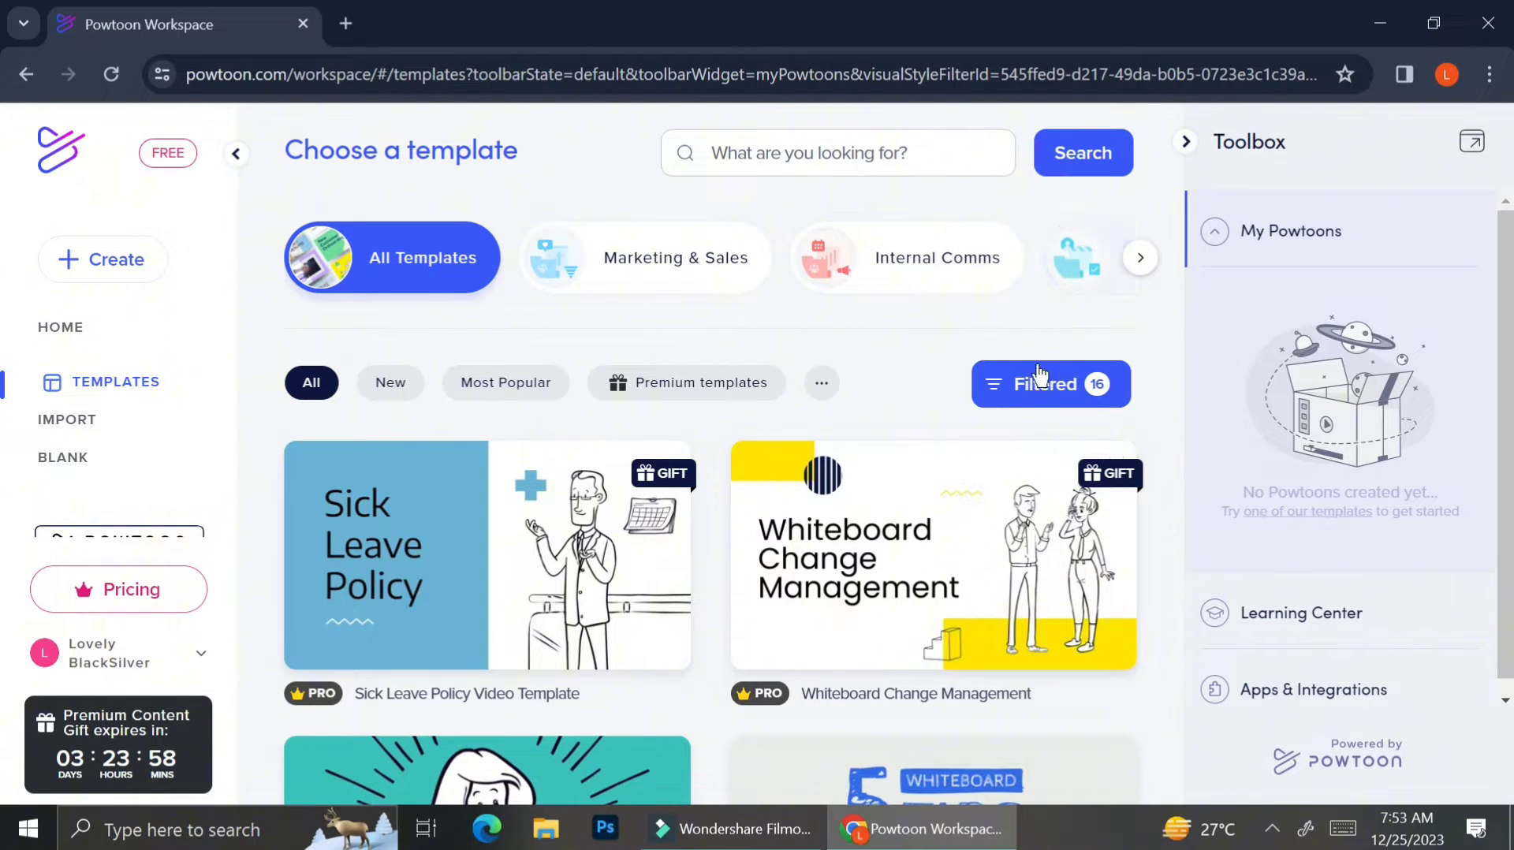
click(1031, 390)
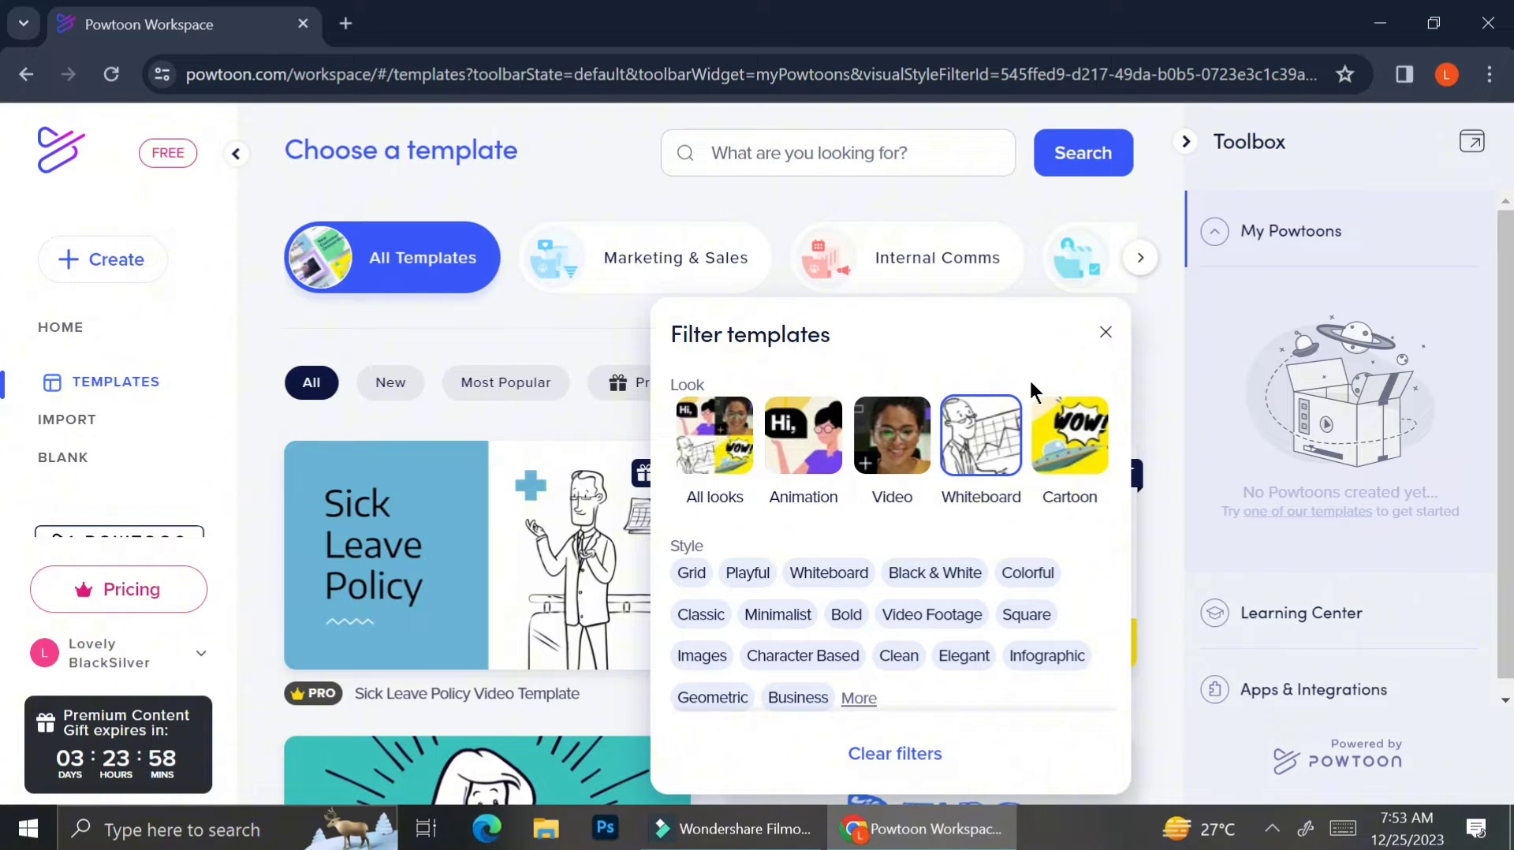
click(866, 572)
scroll(868, 582, down, 1)
scroll(868, 582, down, 1)
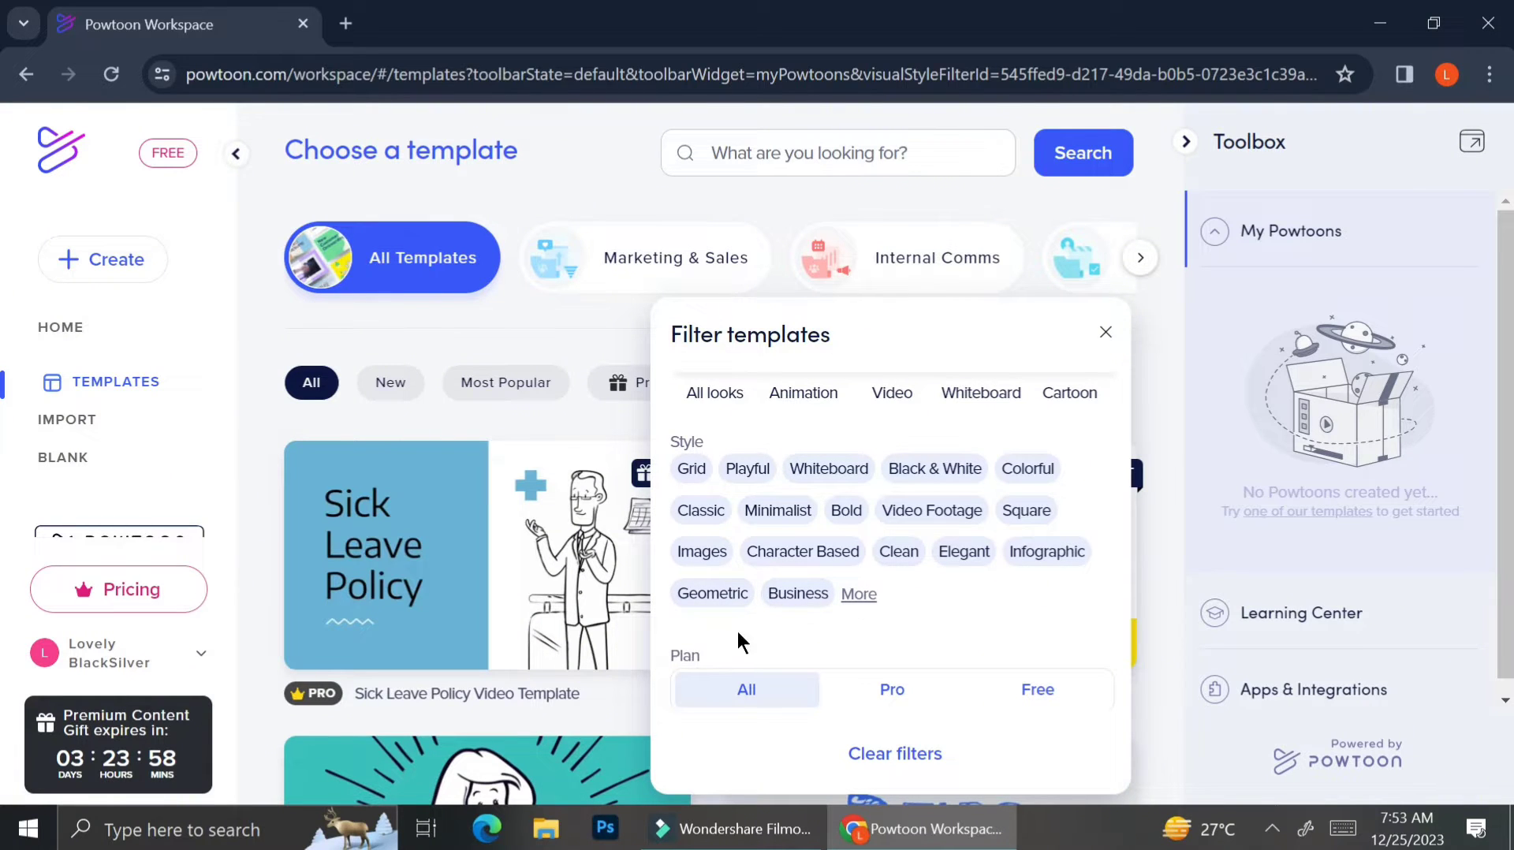
click(1056, 689)
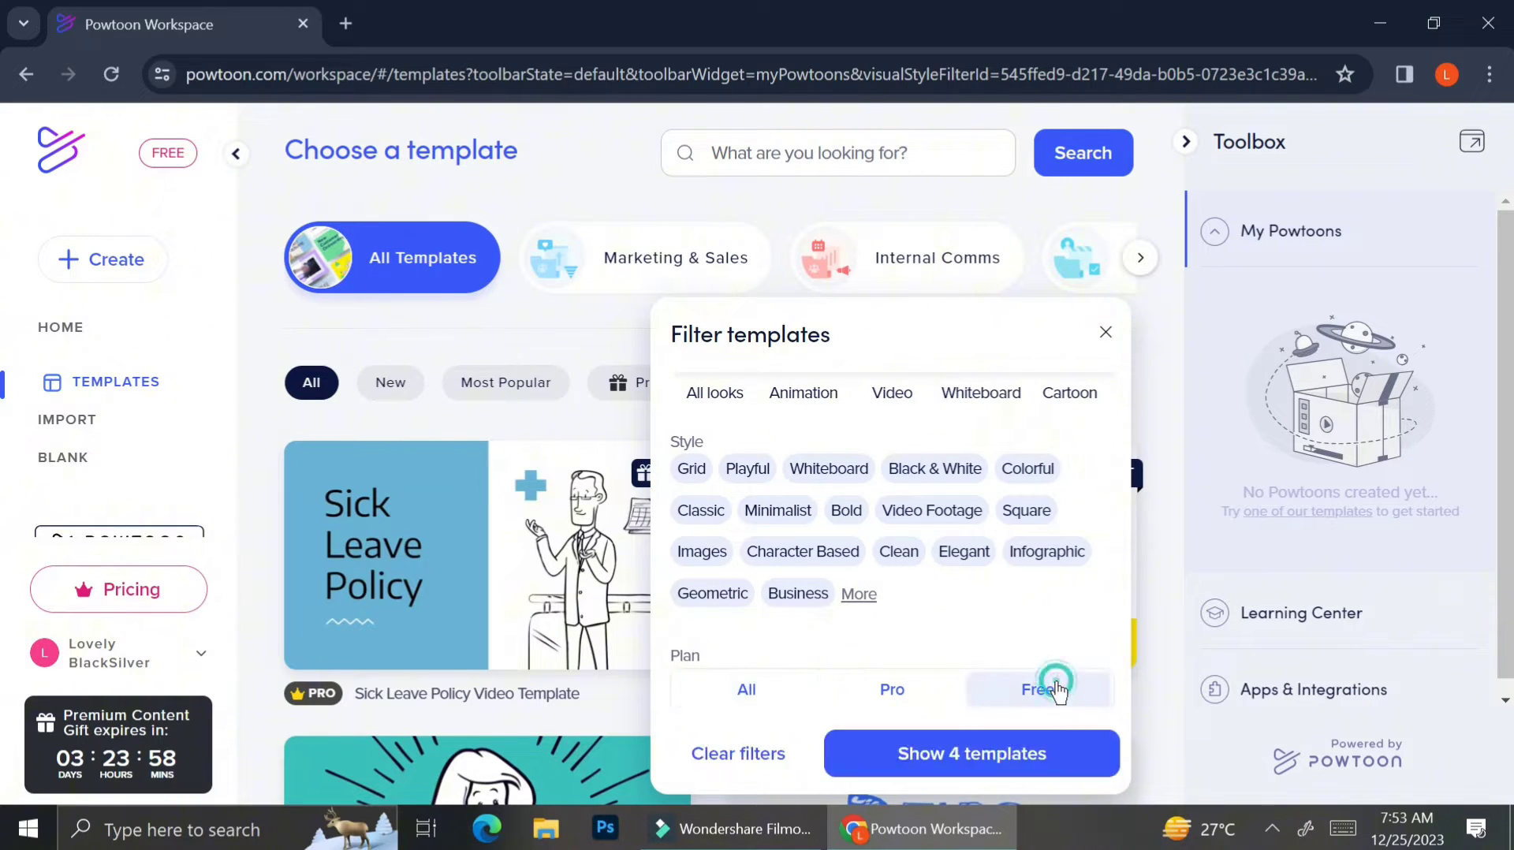
click(1008, 753)
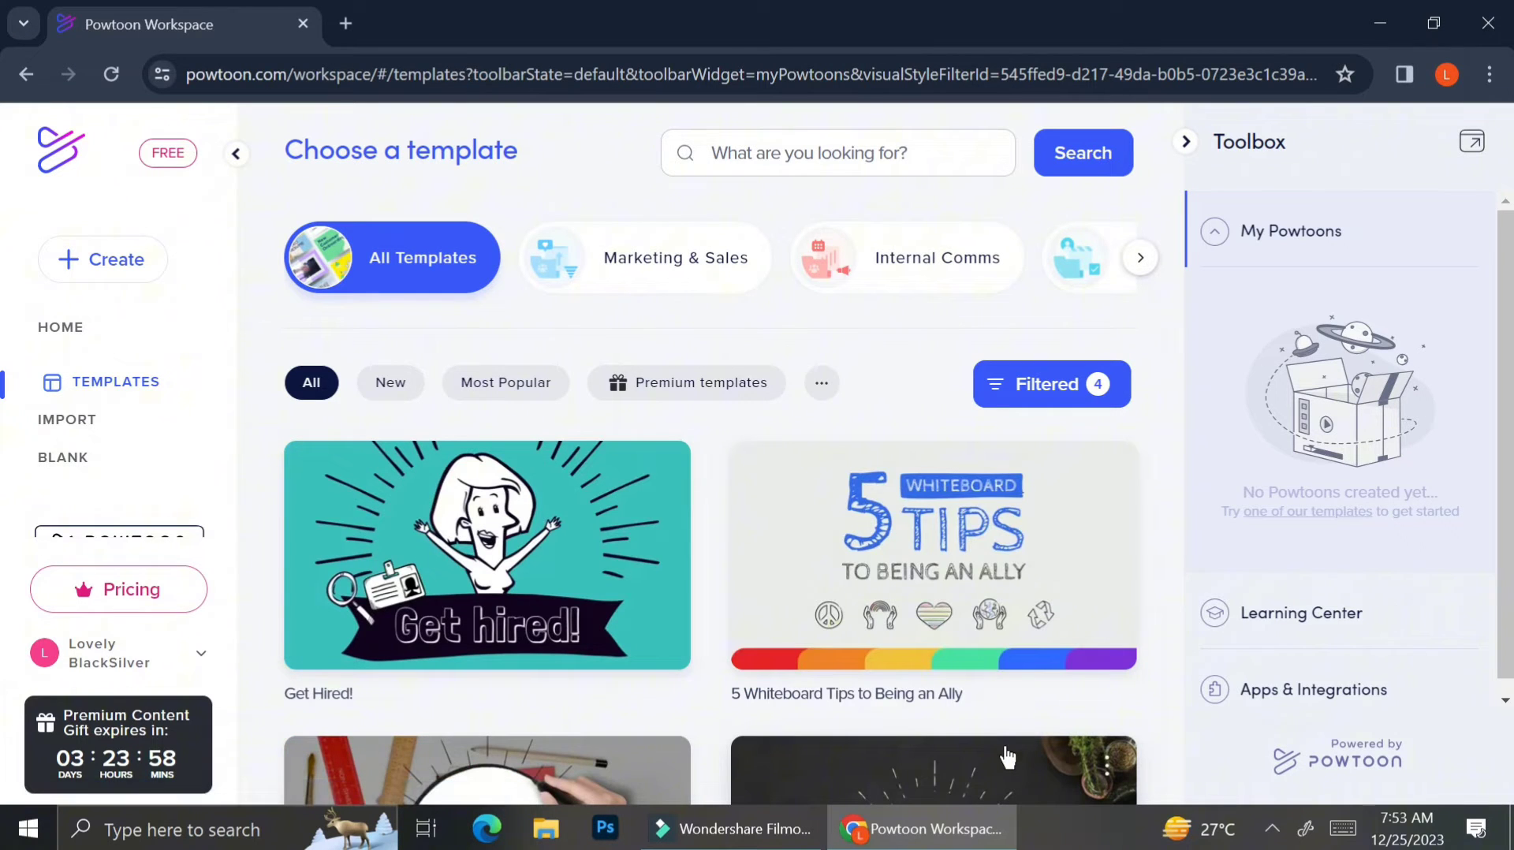
Preview Grand Opening, then preview Get Hired! and open it in the Studio editor.
scroll(863, 651, down, 3)
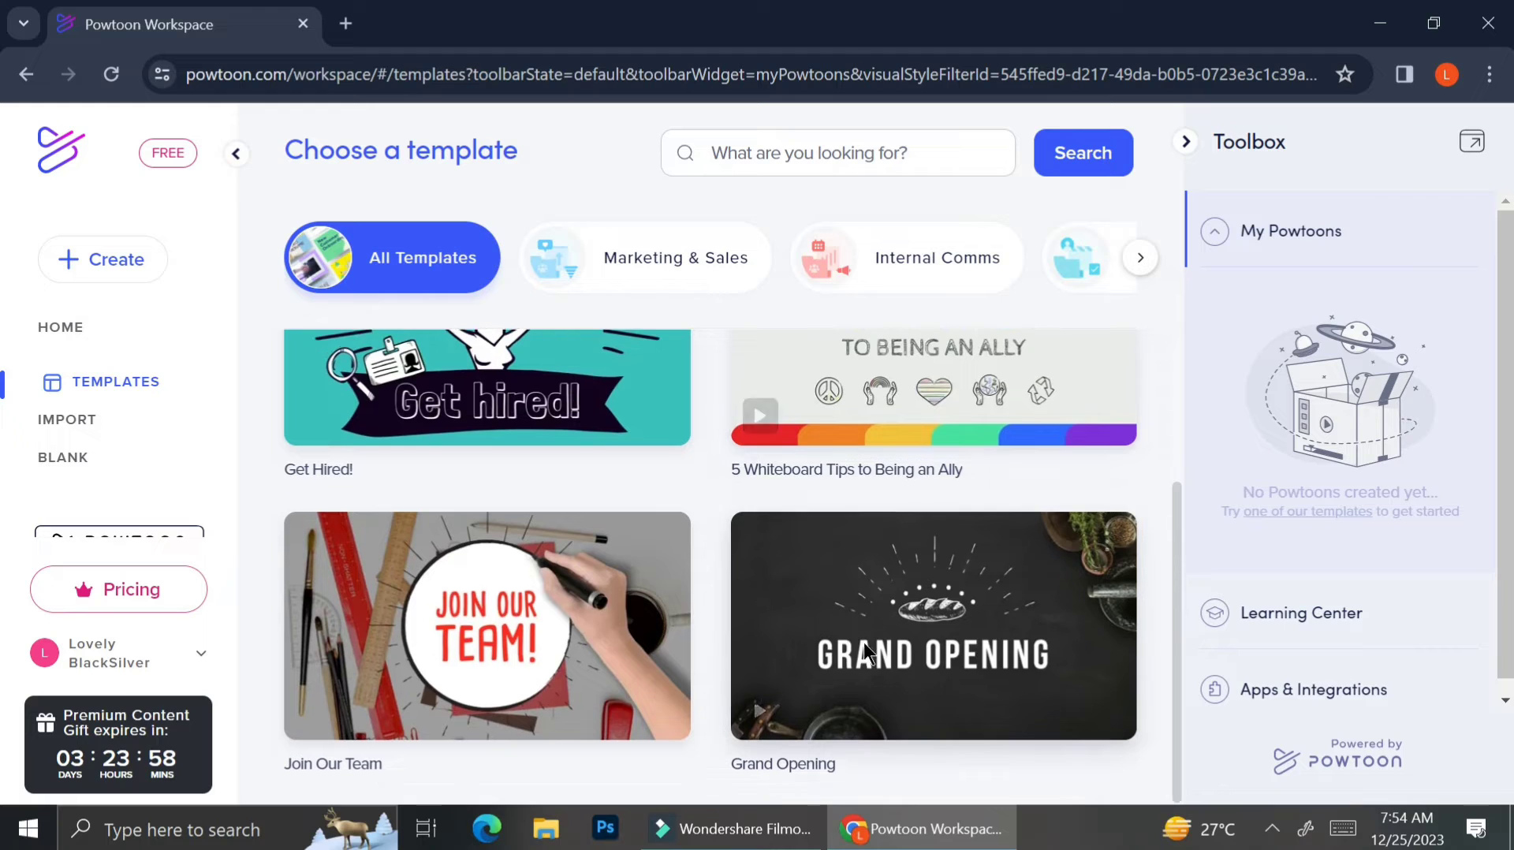
mouse_move(866, 653)
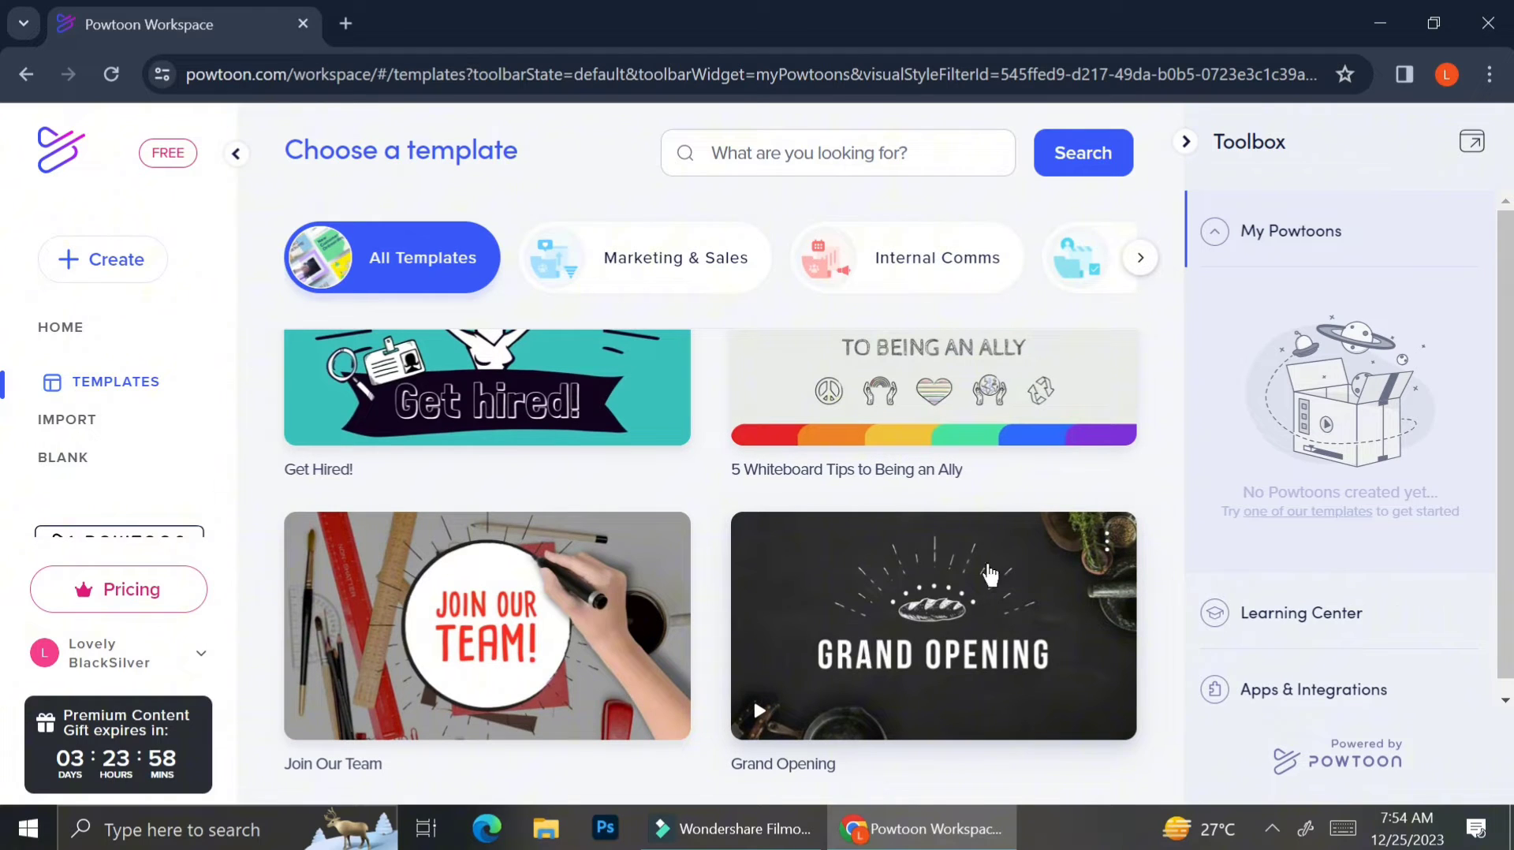
click(755, 716)
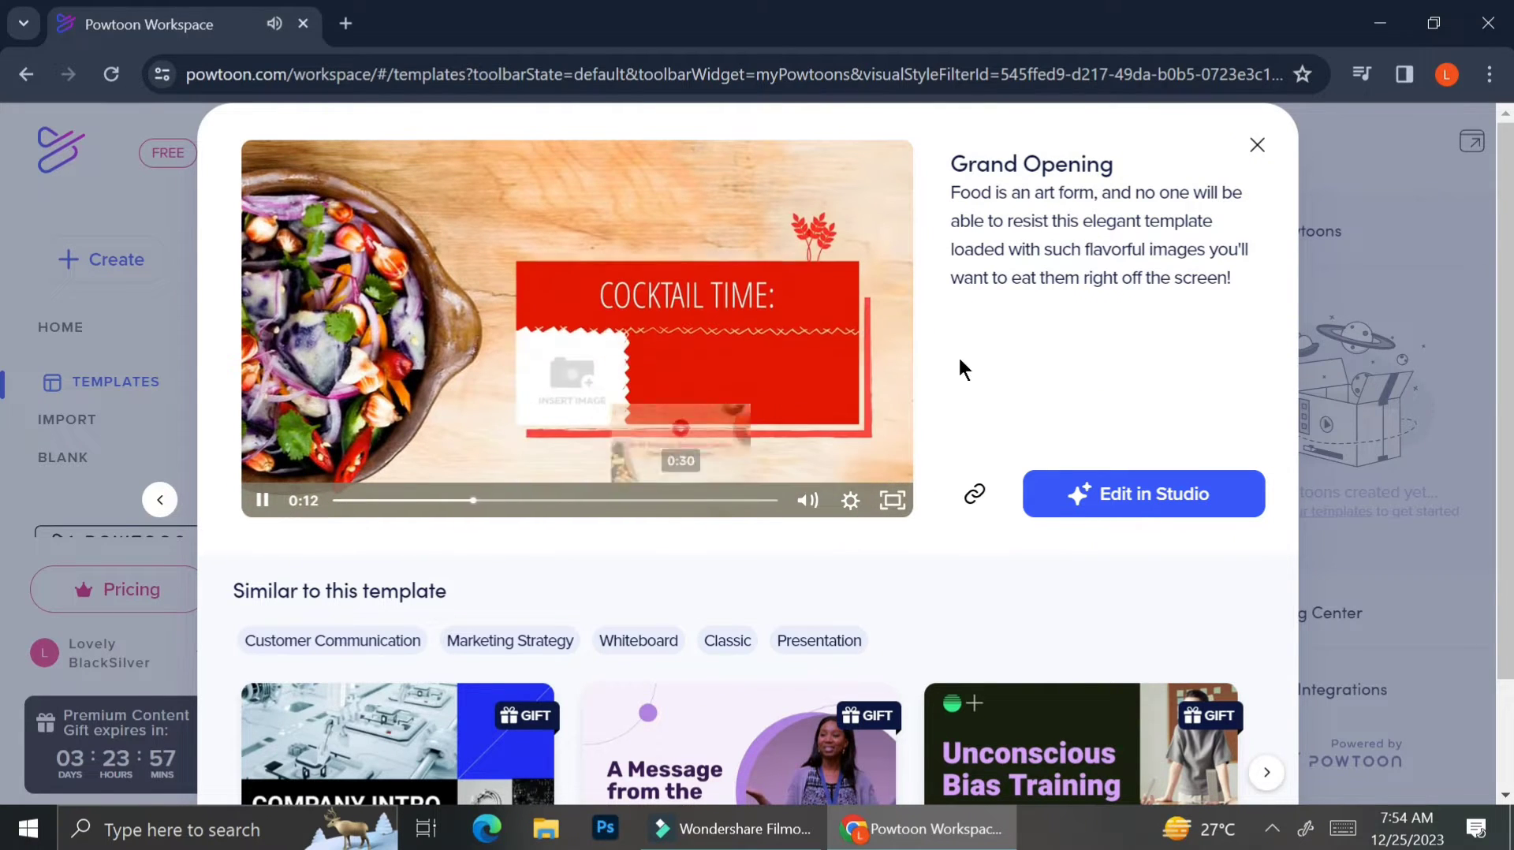
click(1258, 142)
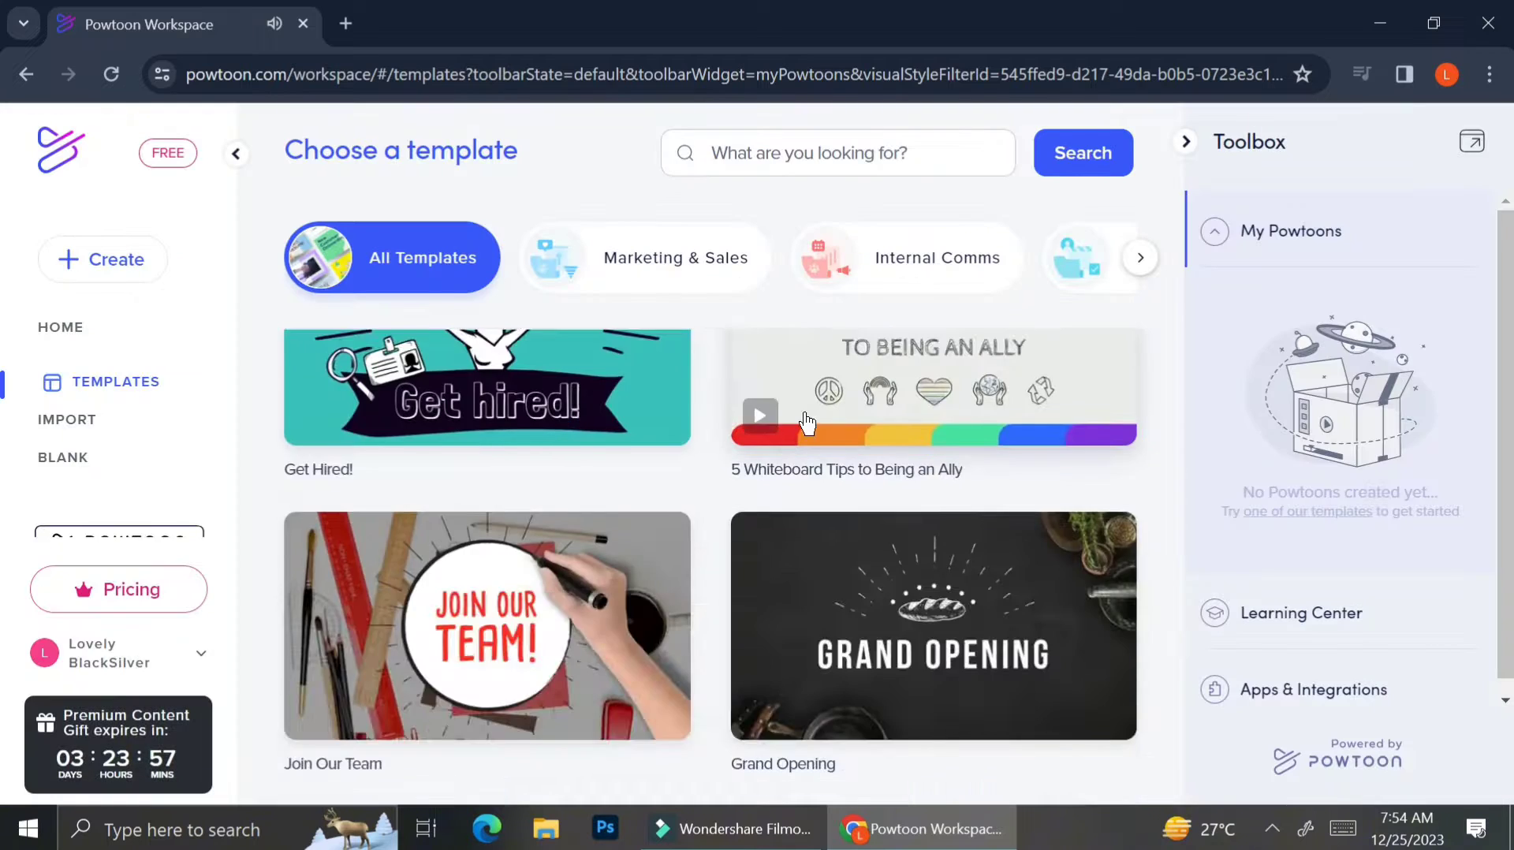
click(434, 442)
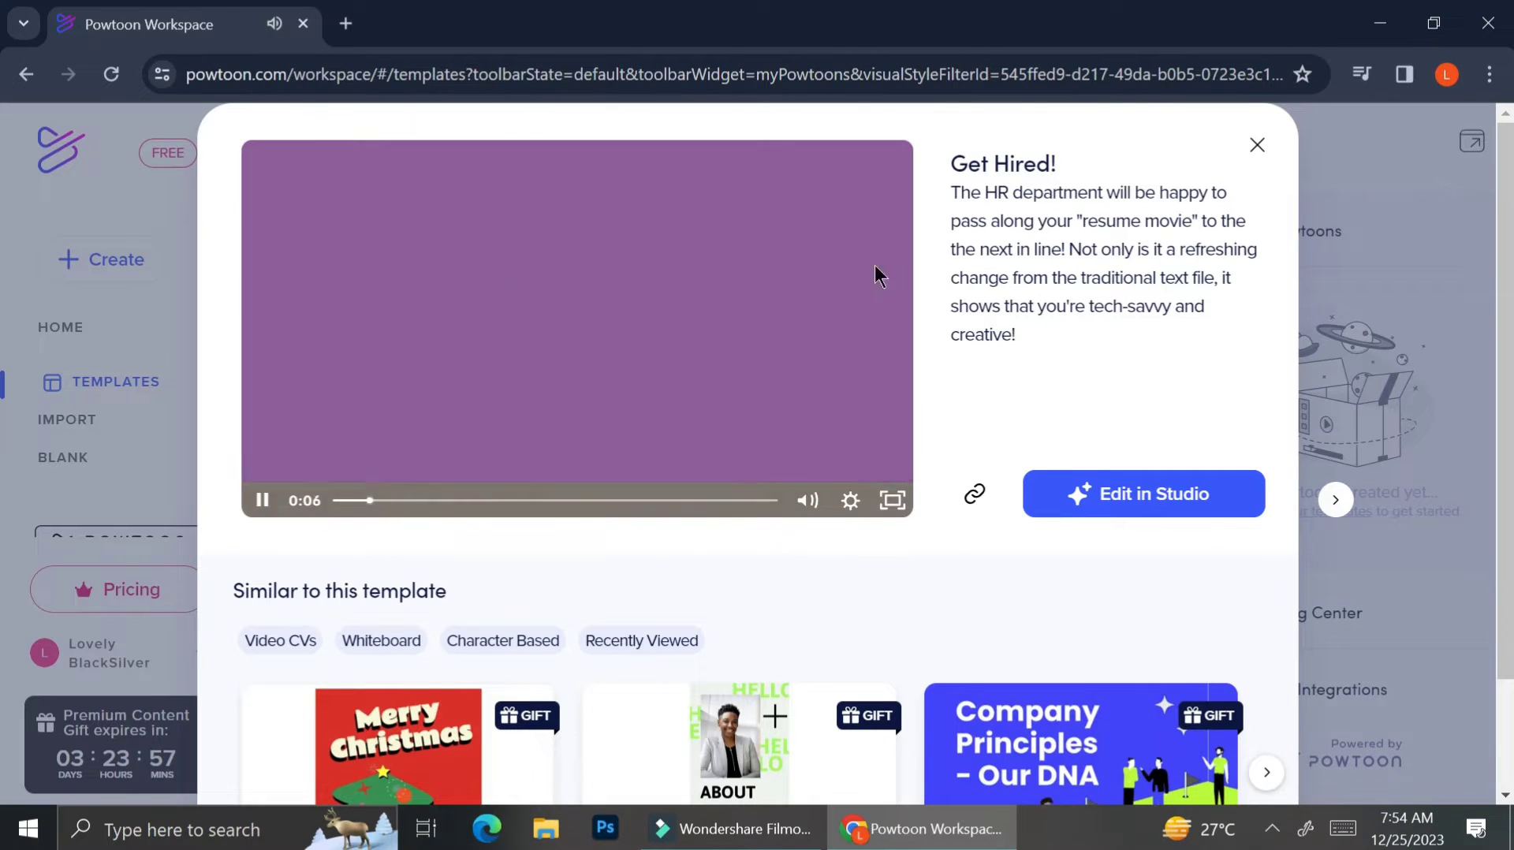
click(1084, 485)
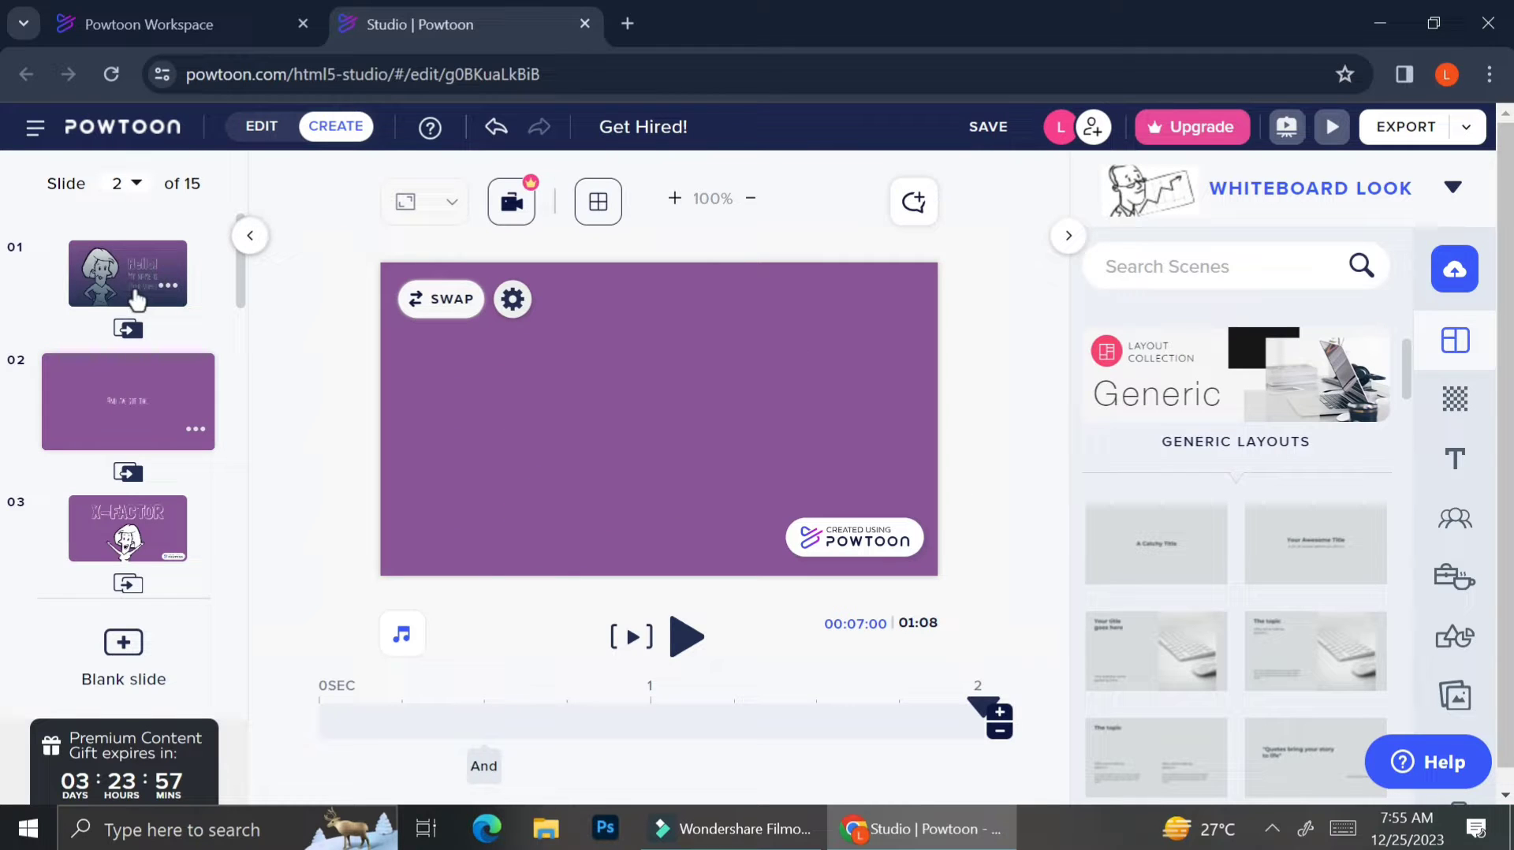
On slide 1, try Square and Vertical ratios, settle on Horizontal, and bring up background swapping.
click(118, 271)
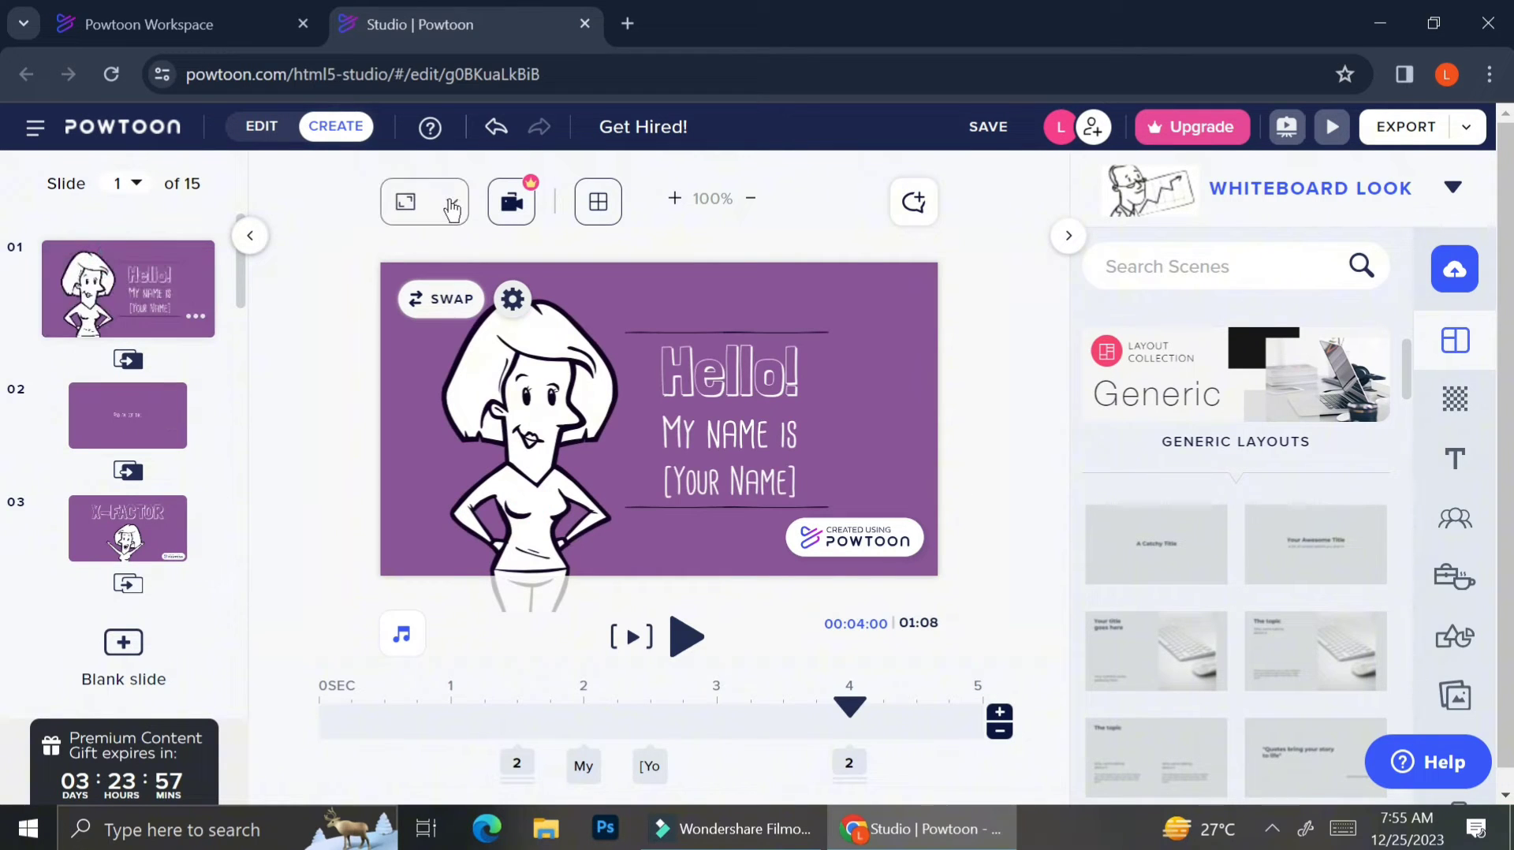
click(452, 209)
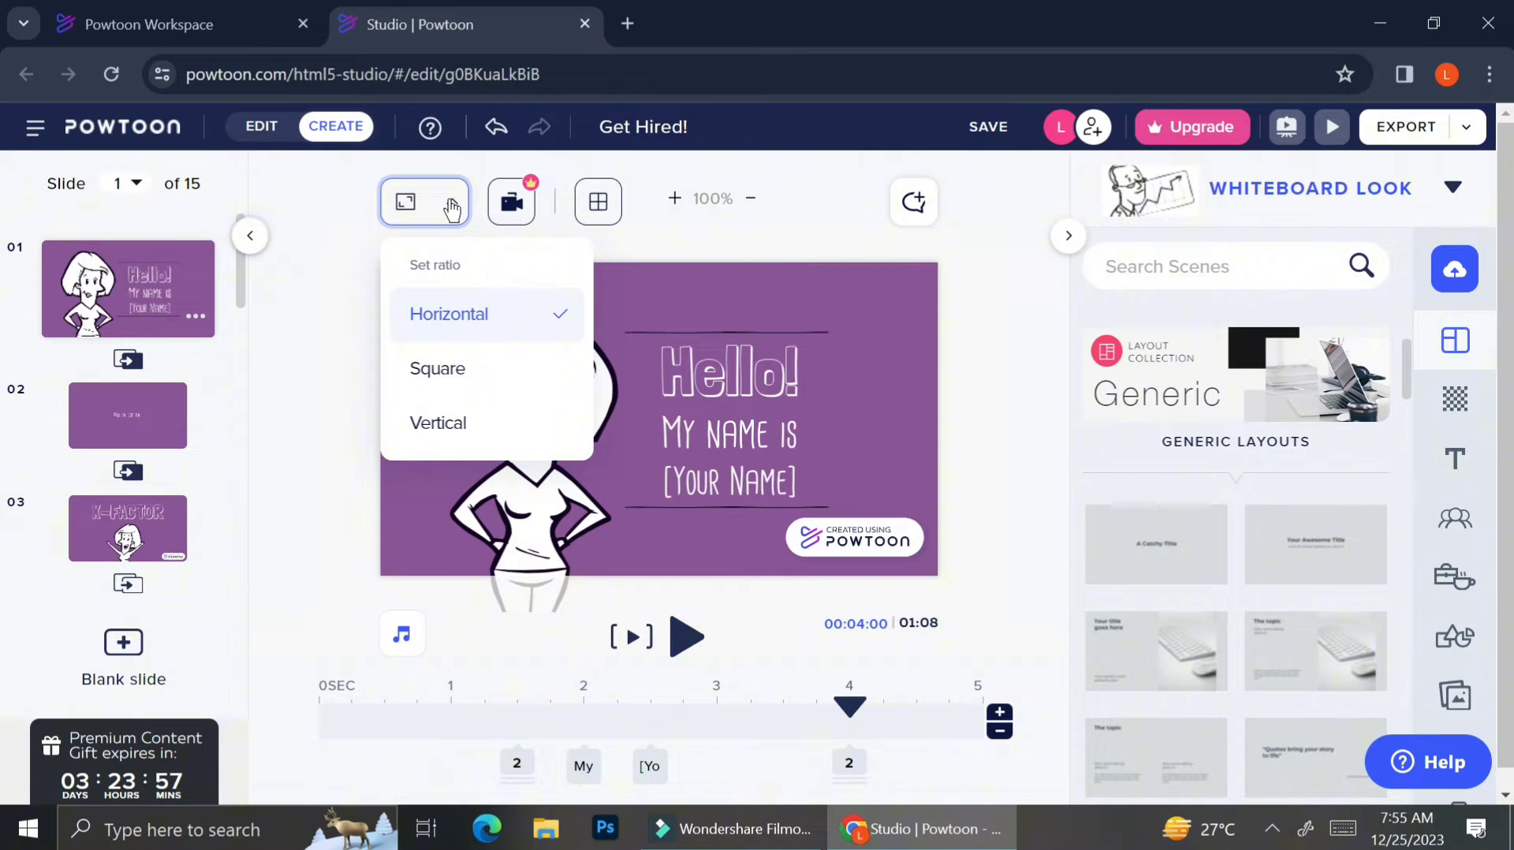
click(453, 382)
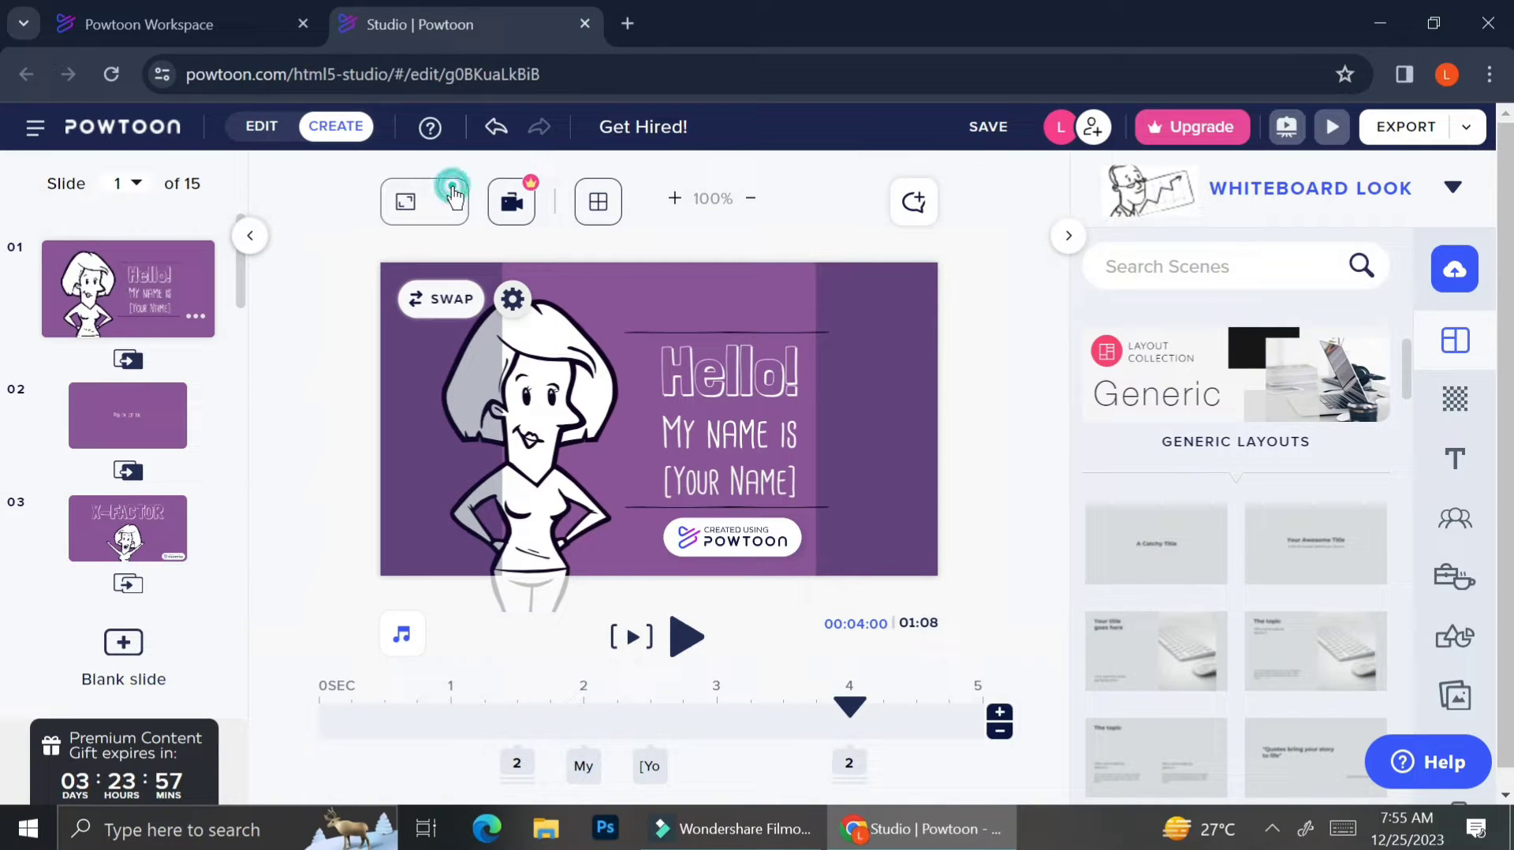
click(423, 197)
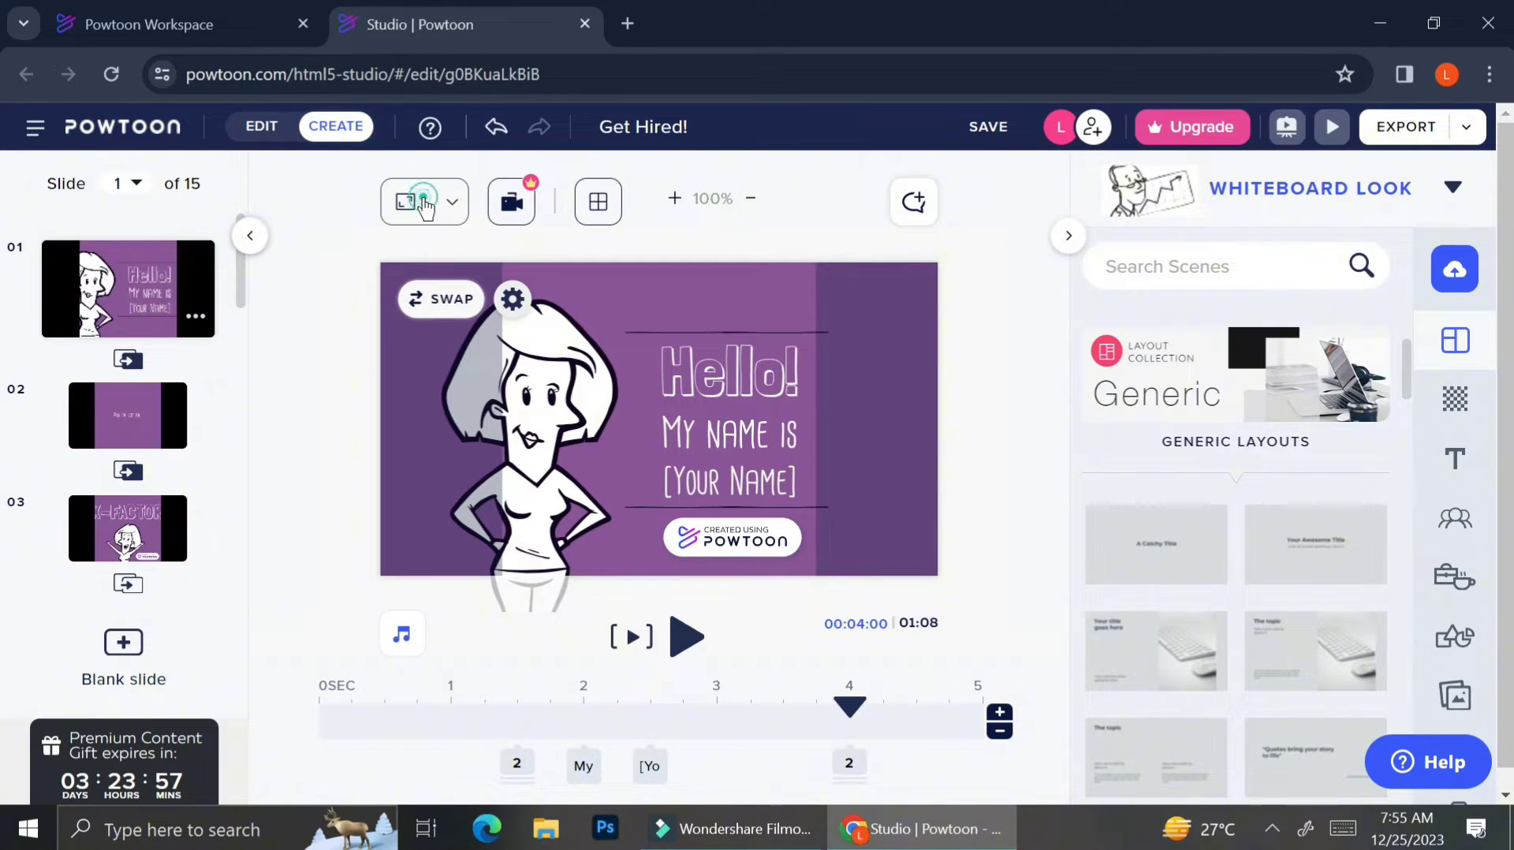
click(424, 197)
click(449, 201)
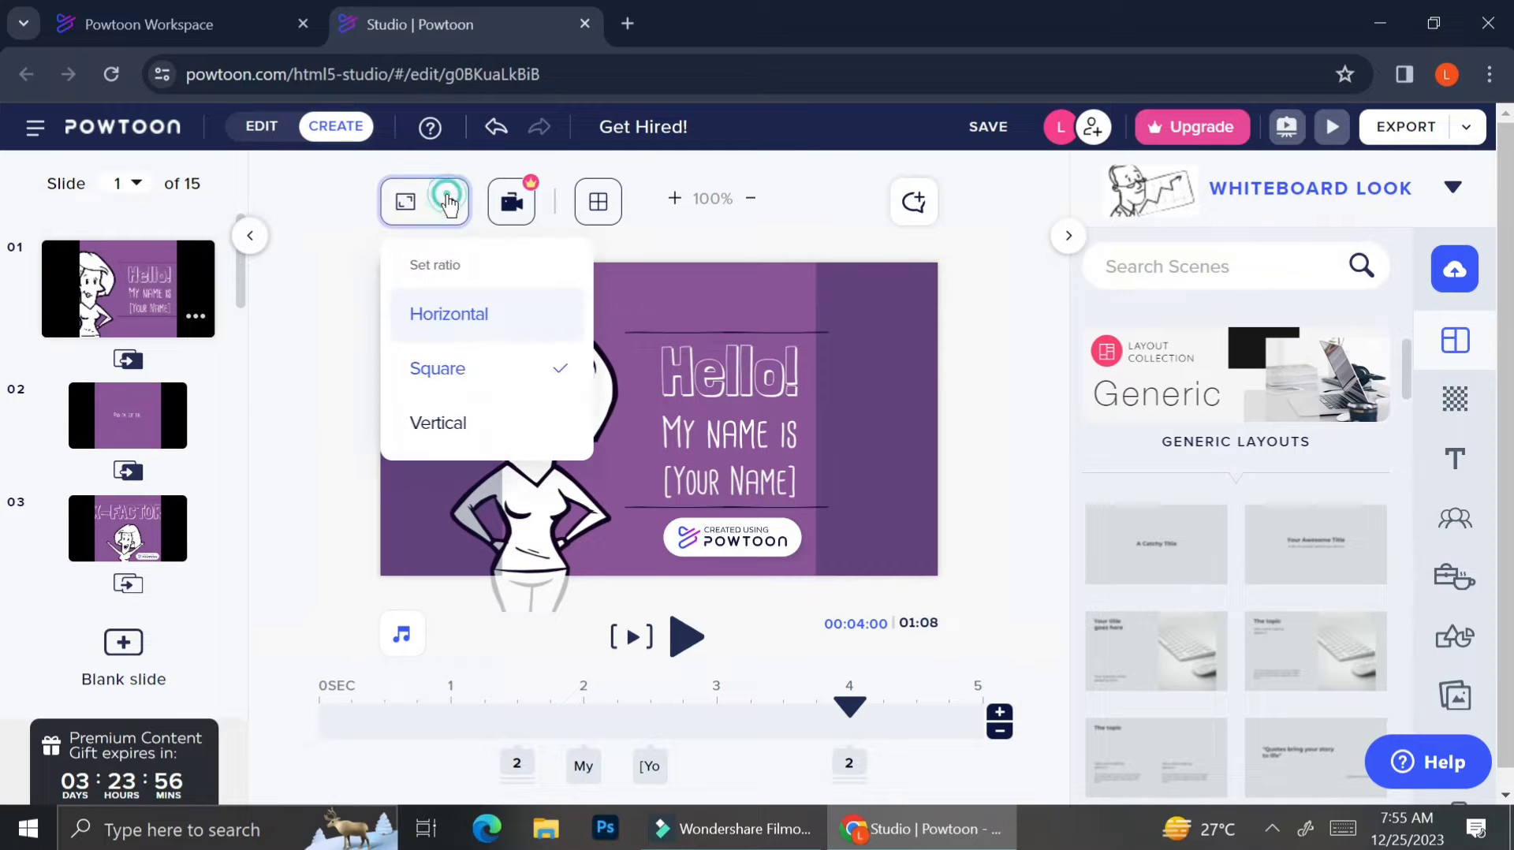
click(423, 428)
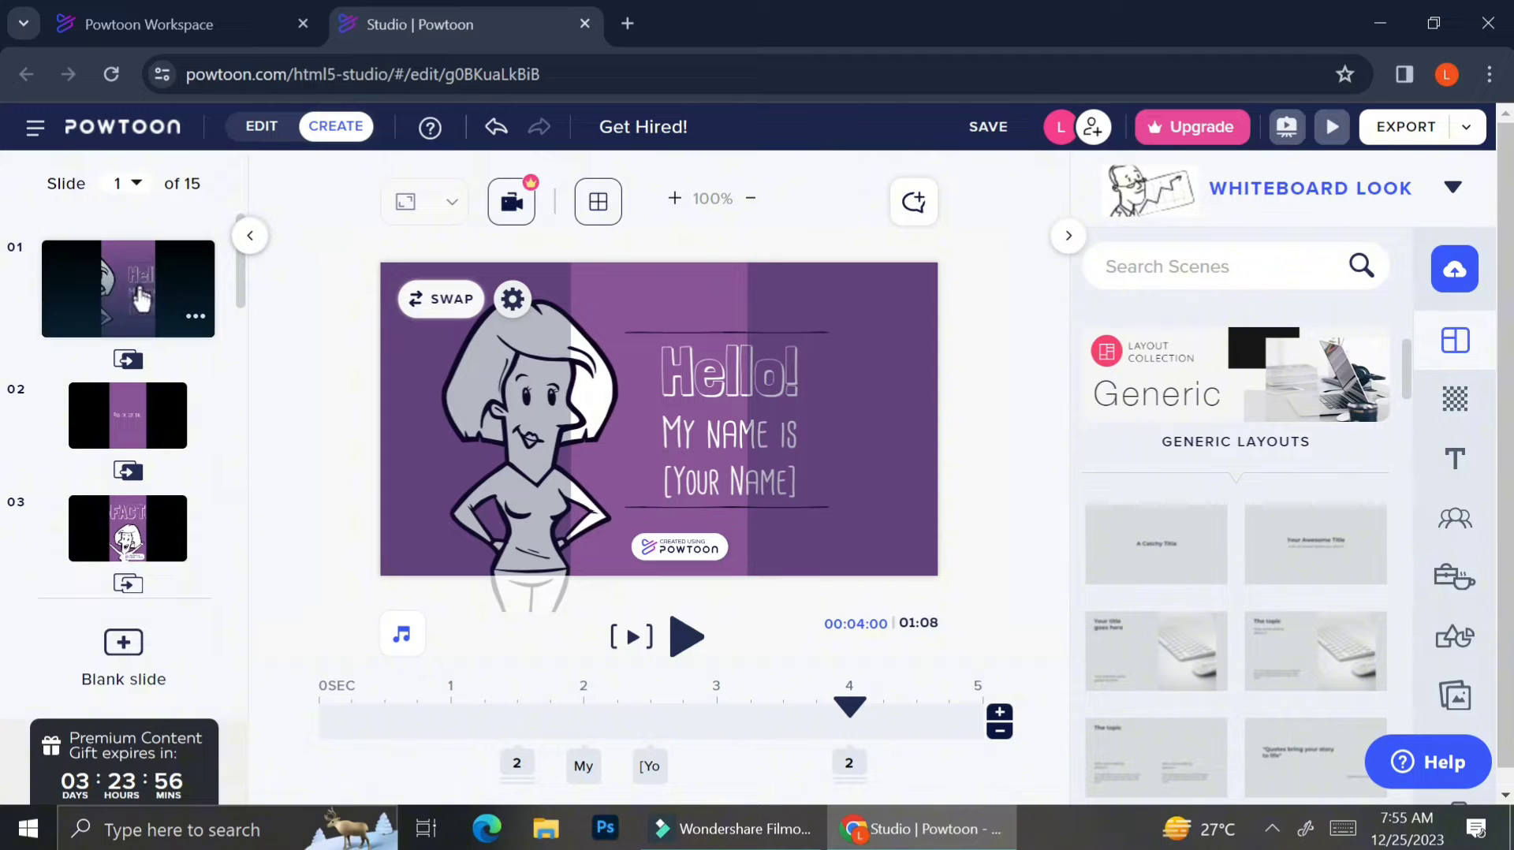
click(426, 211)
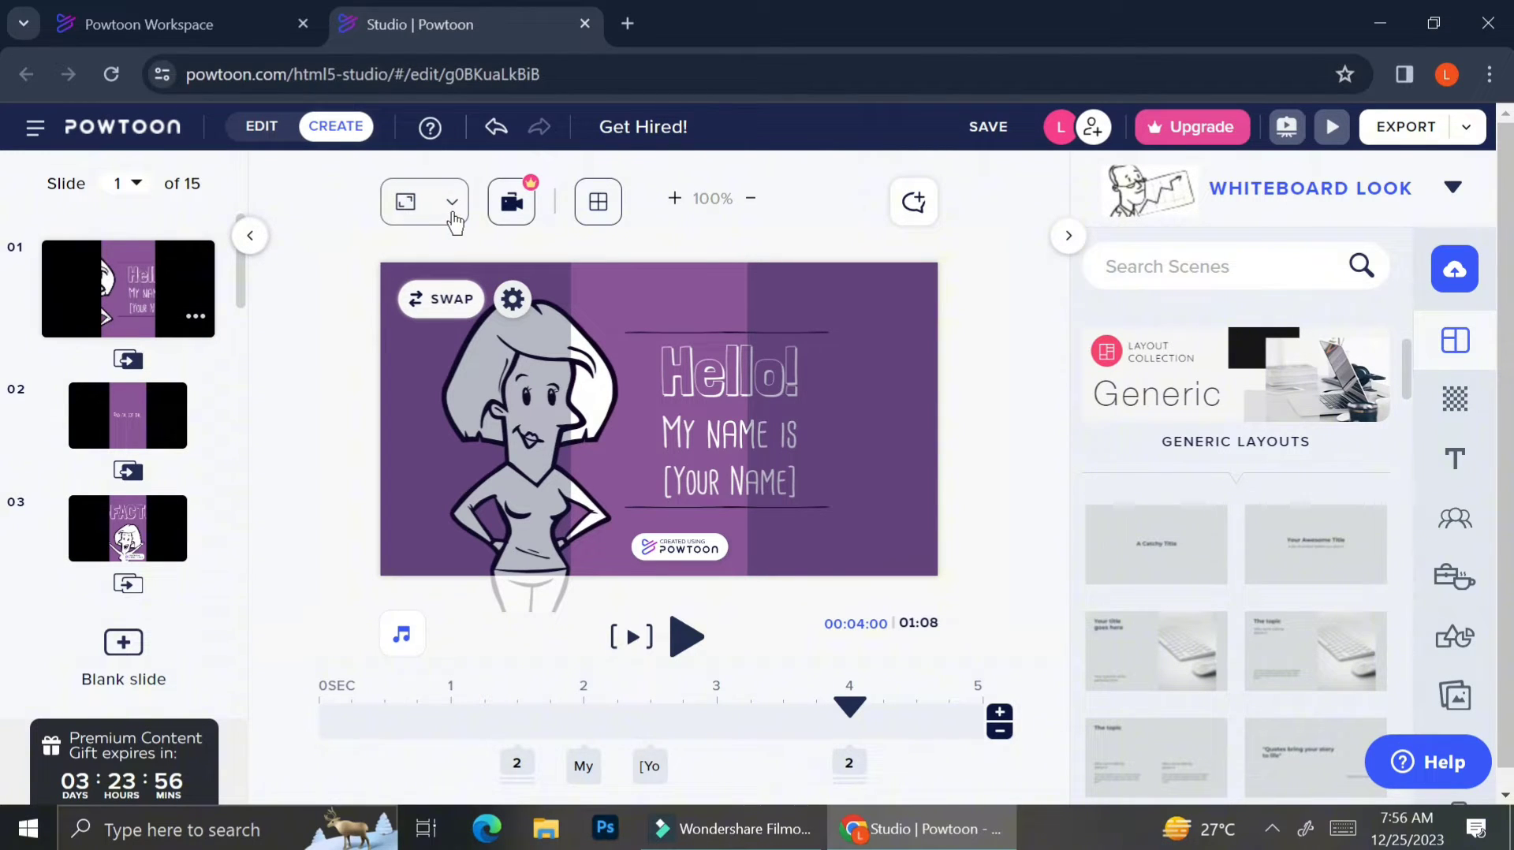
click(452, 210)
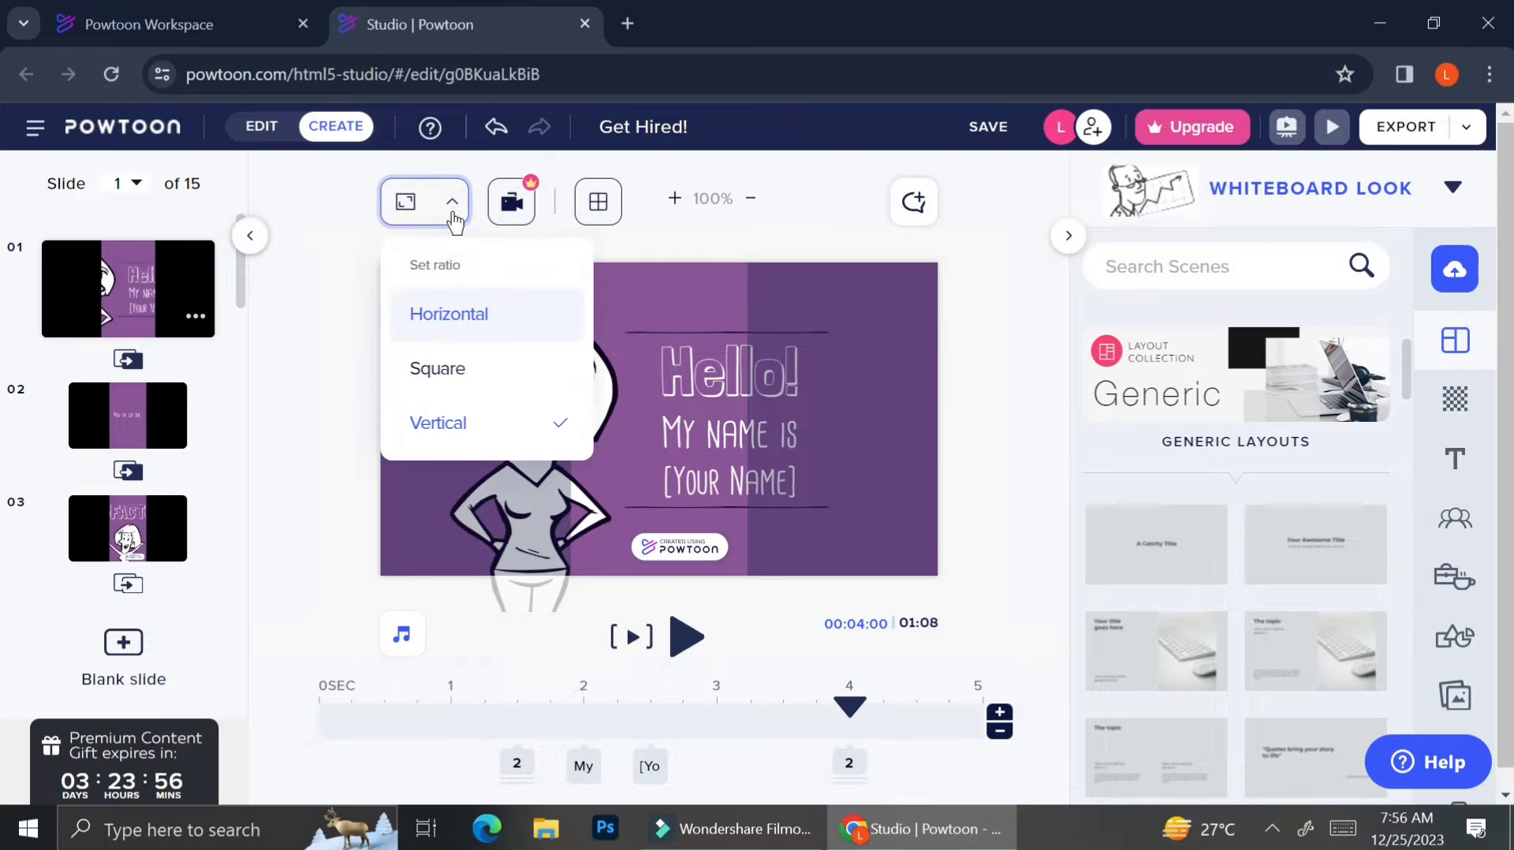
click(430, 317)
click(430, 312)
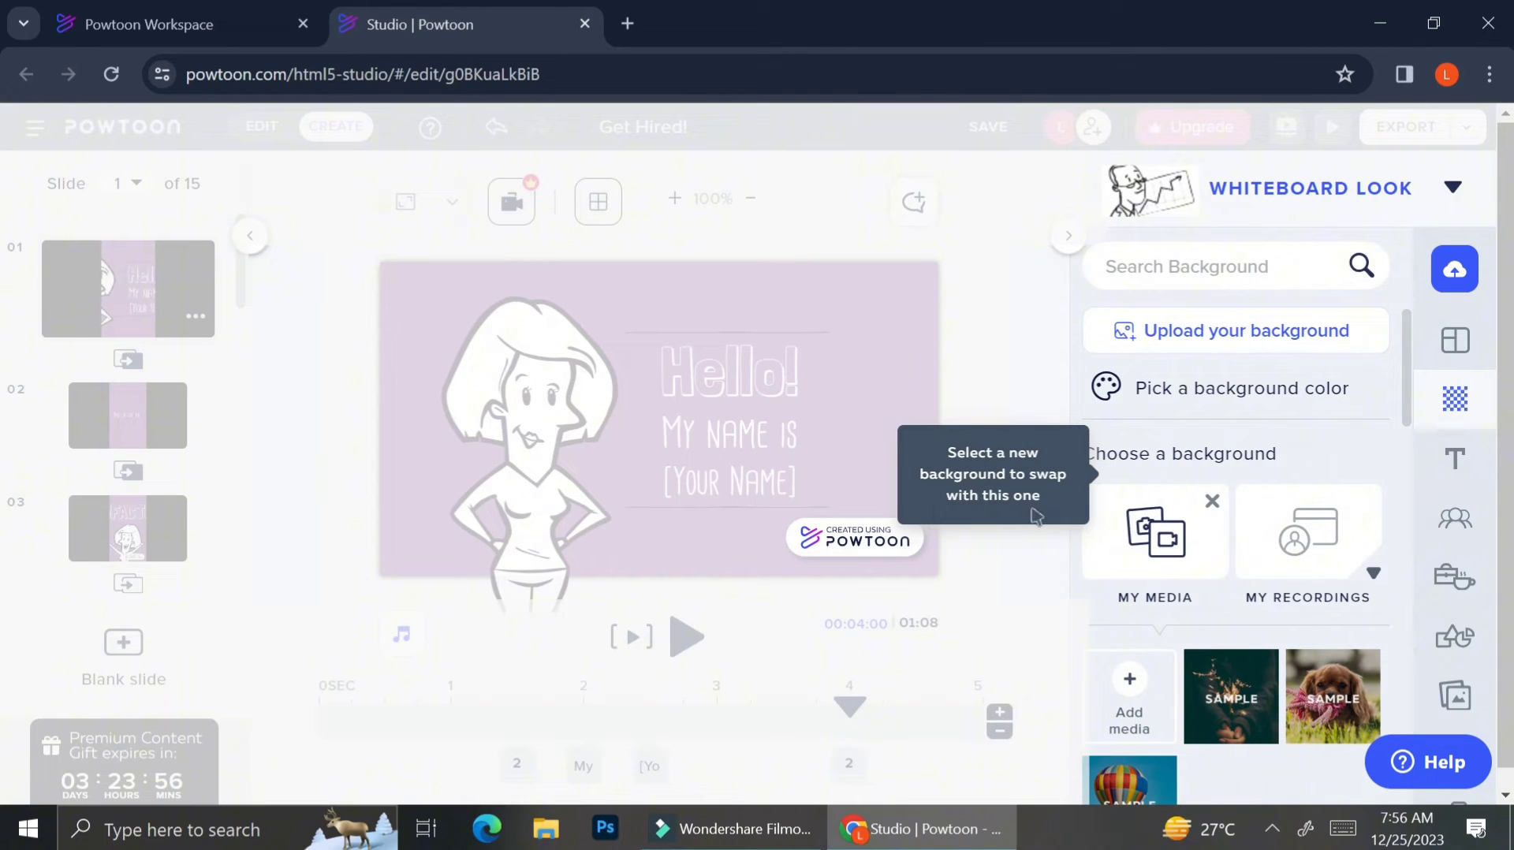
Try light blue, dark blue, slate and black swatches, then set slide 1's background to white #FFFFFF.
click(1038, 398)
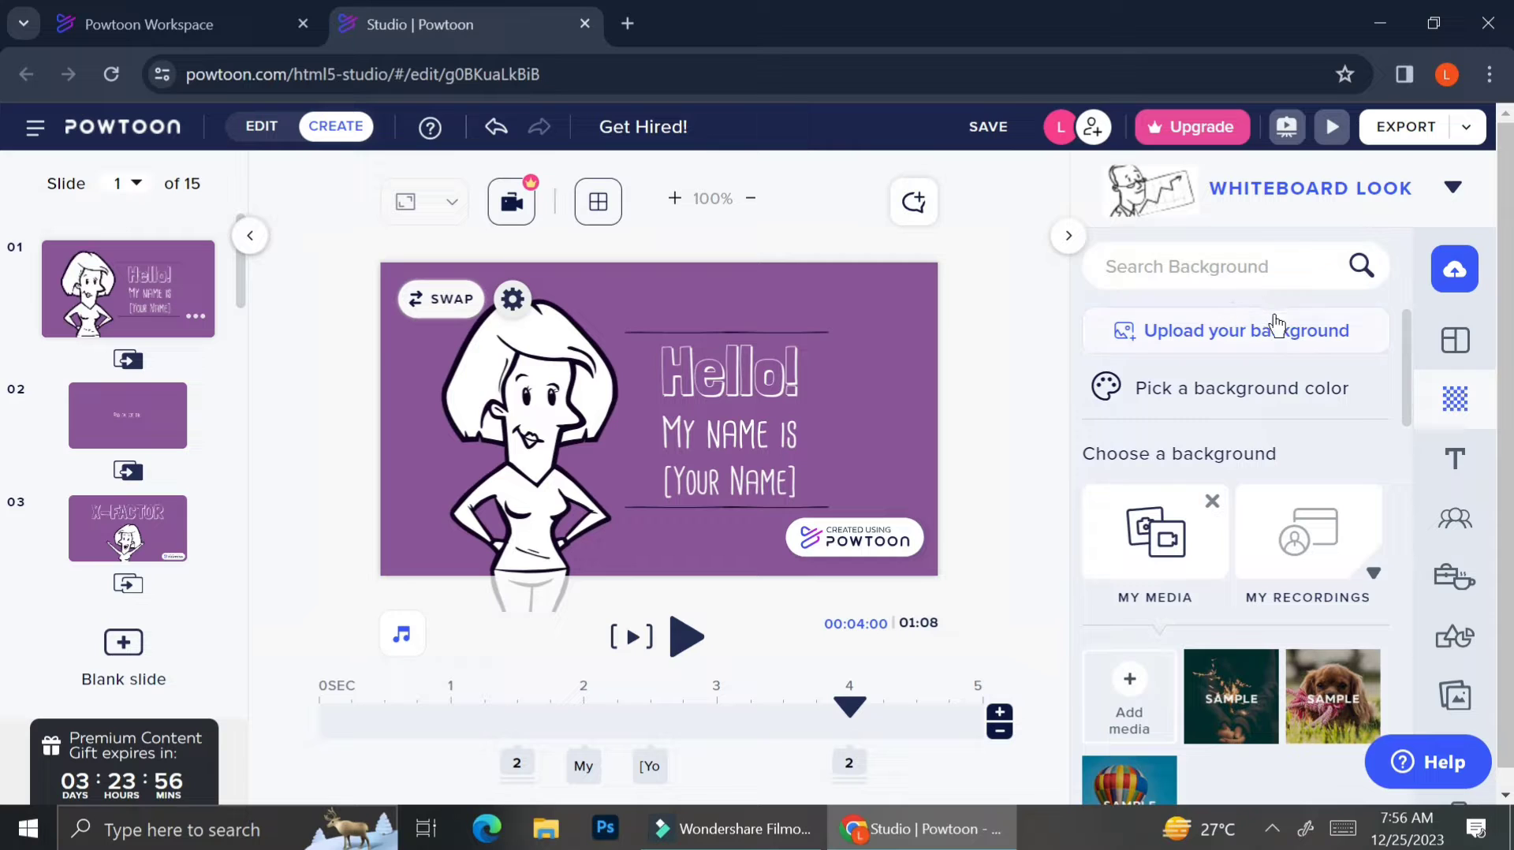
click(1235, 390)
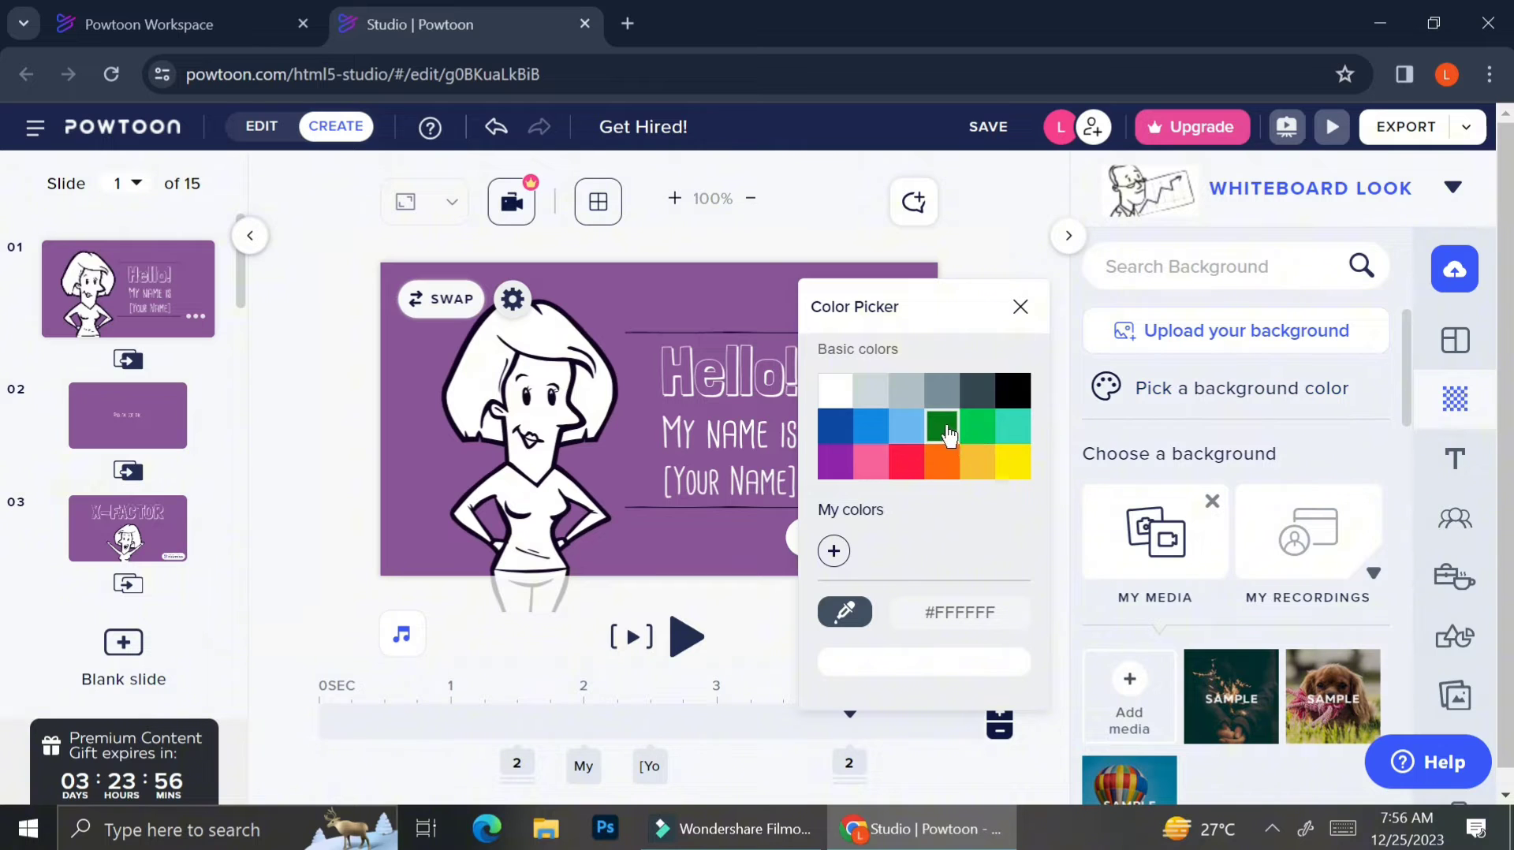
click(898, 428)
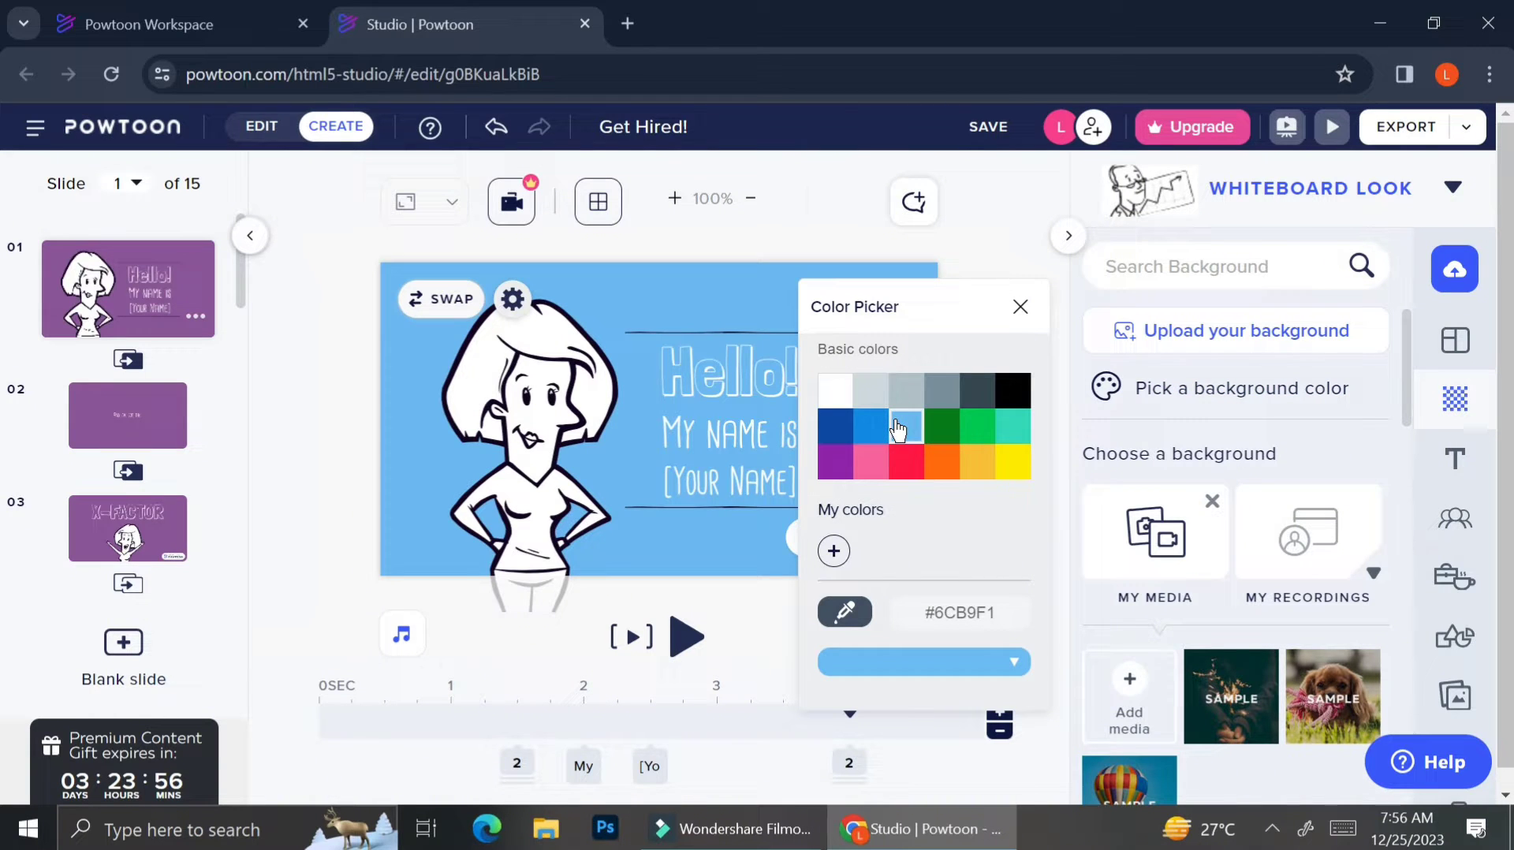
click(848, 433)
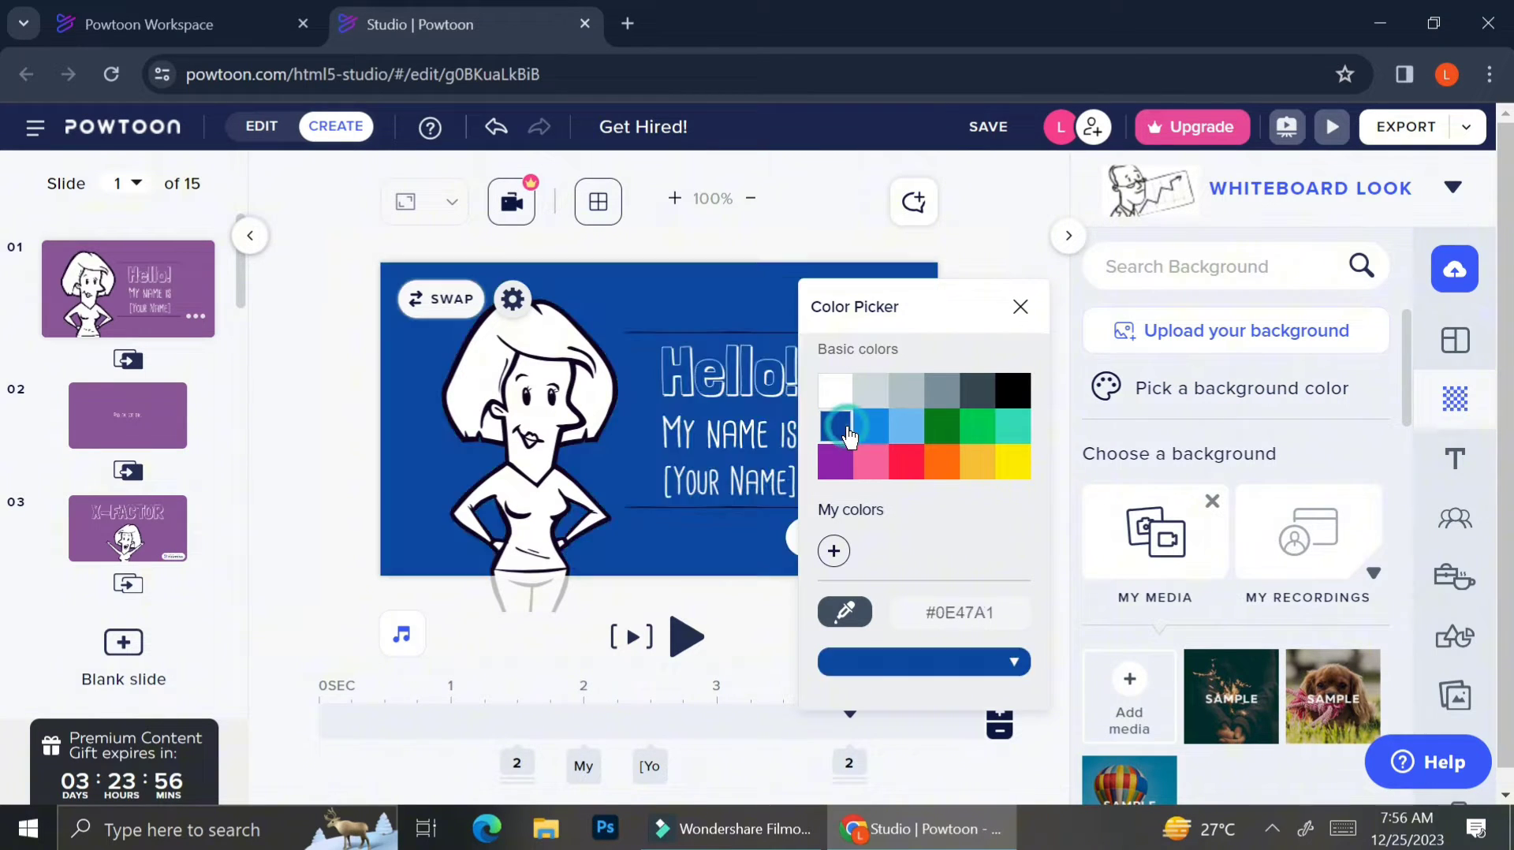
click(978, 403)
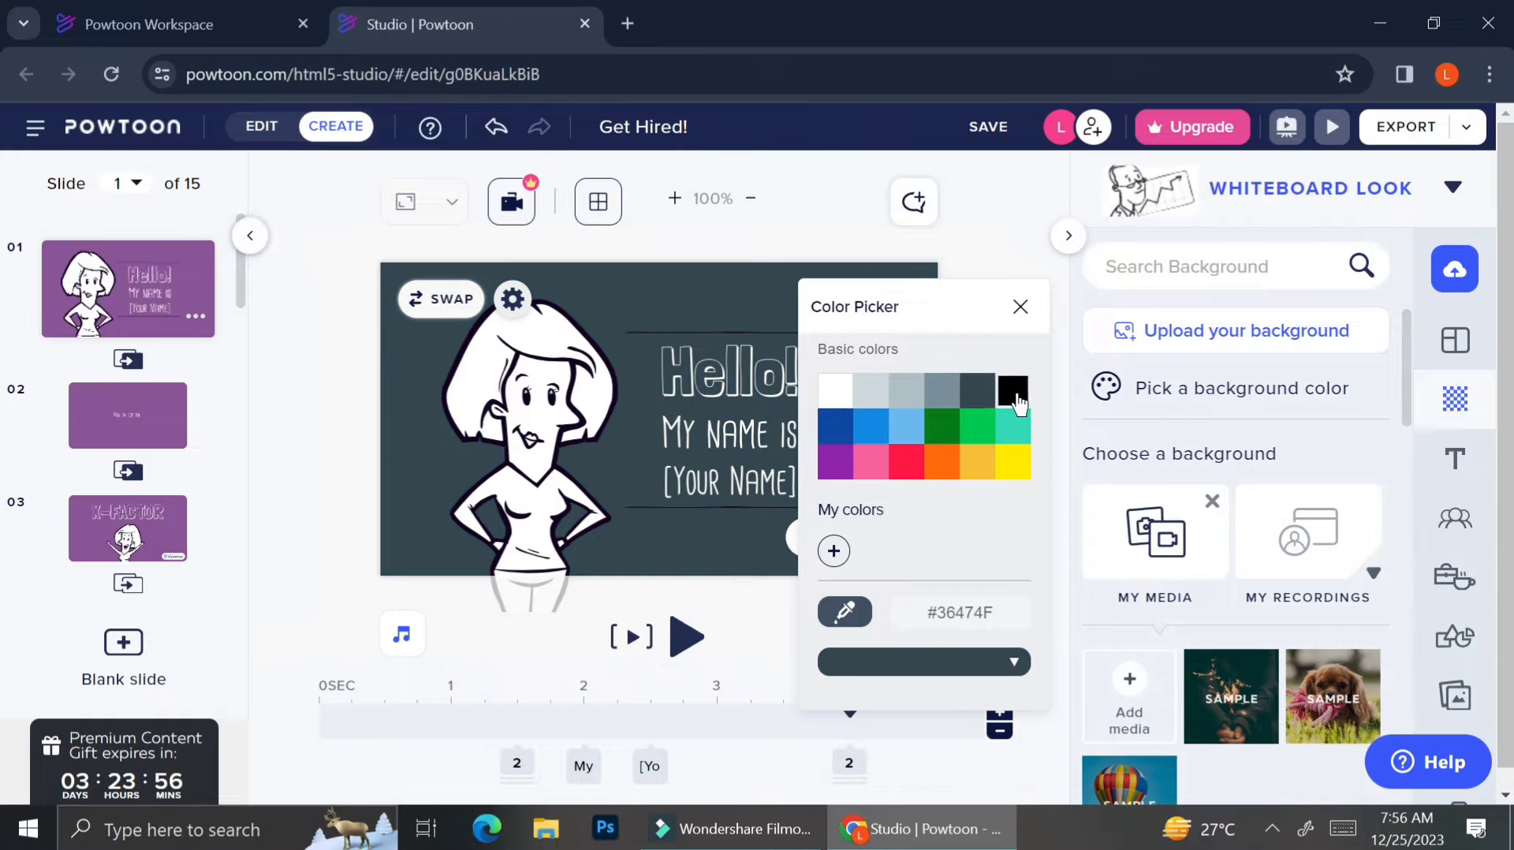
click(1014, 392)
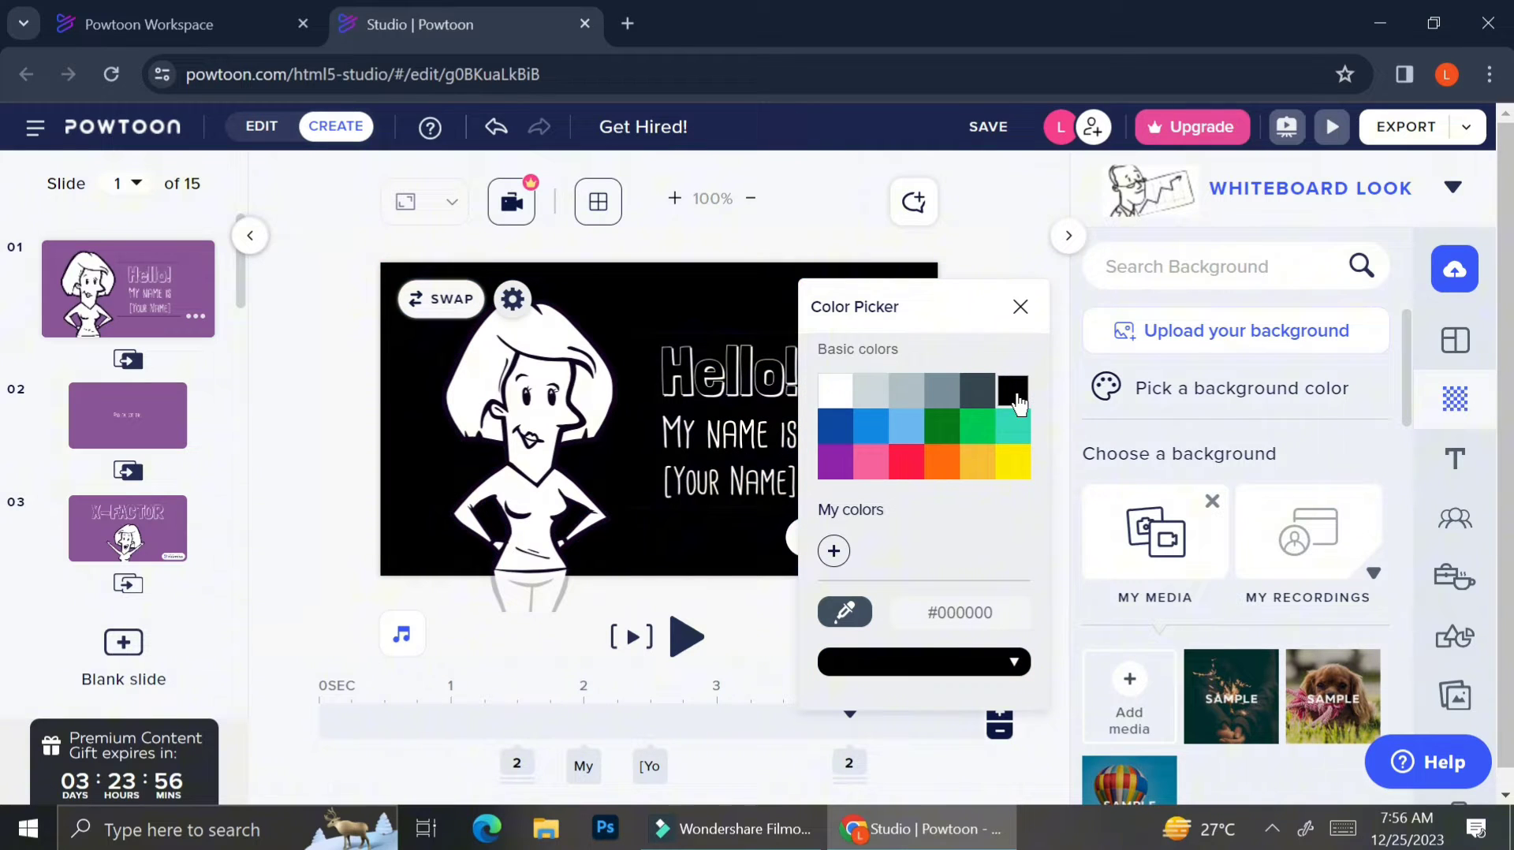
click(836, 392)
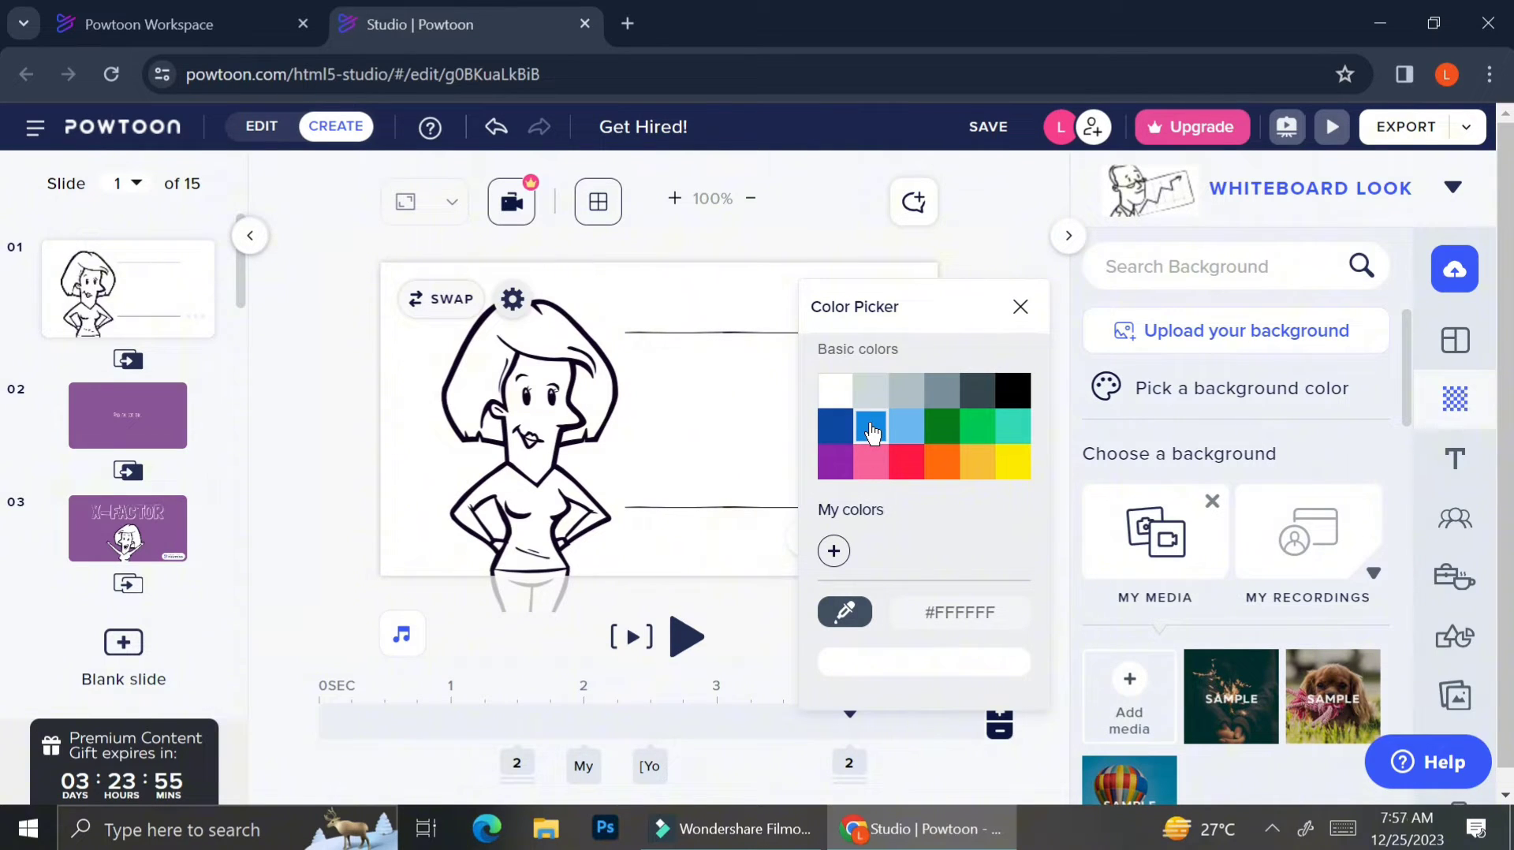
click(1022, 319)
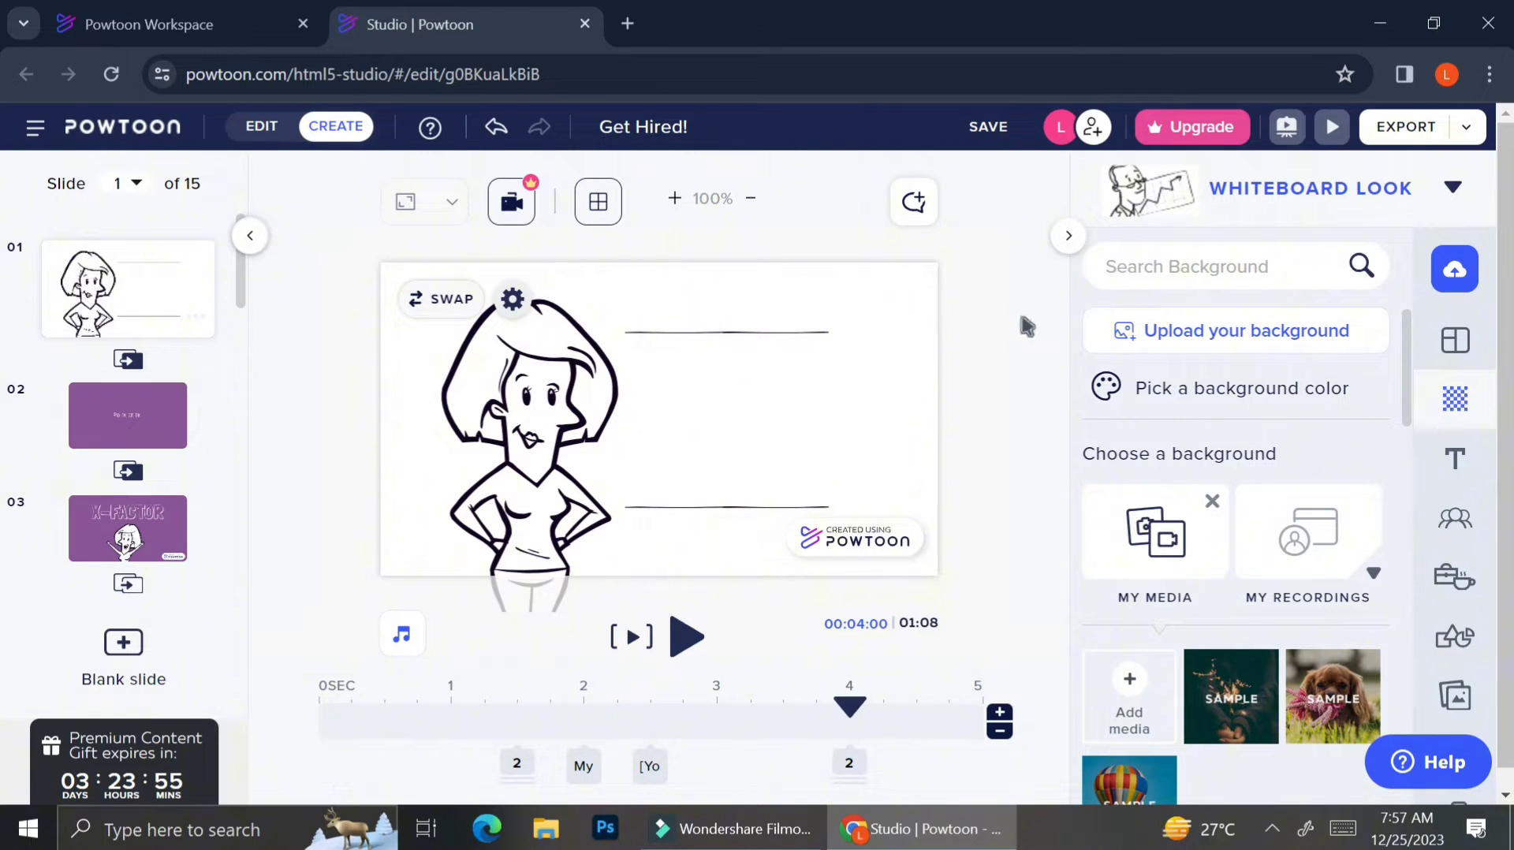
Use the first Holidays and Celebrations video as slide 1's background, trimmed to the slide length.
click(1155, 566)
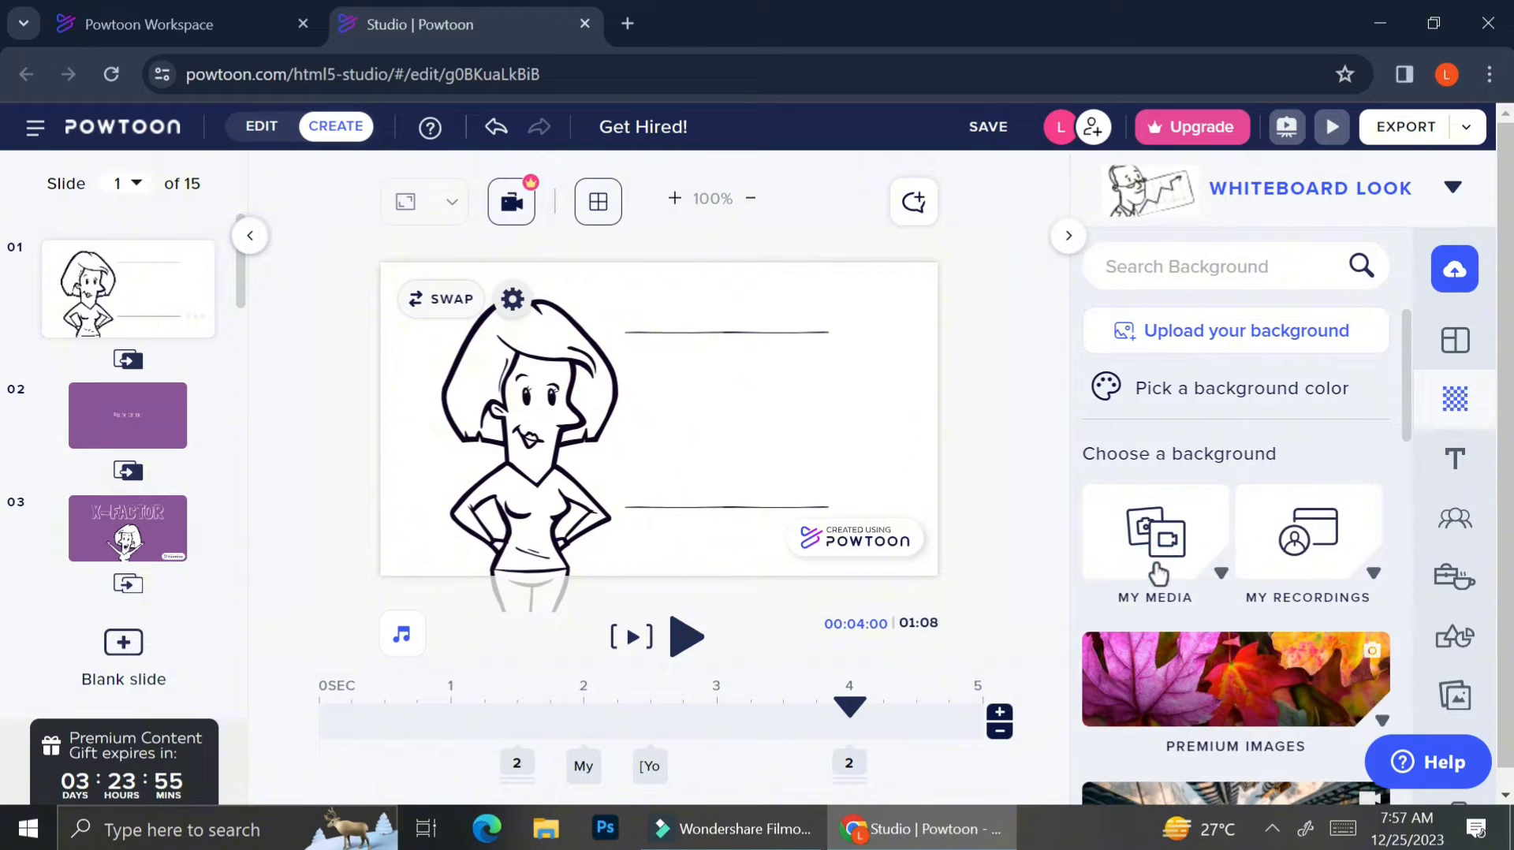
scroll(1158, 573, down, 3)
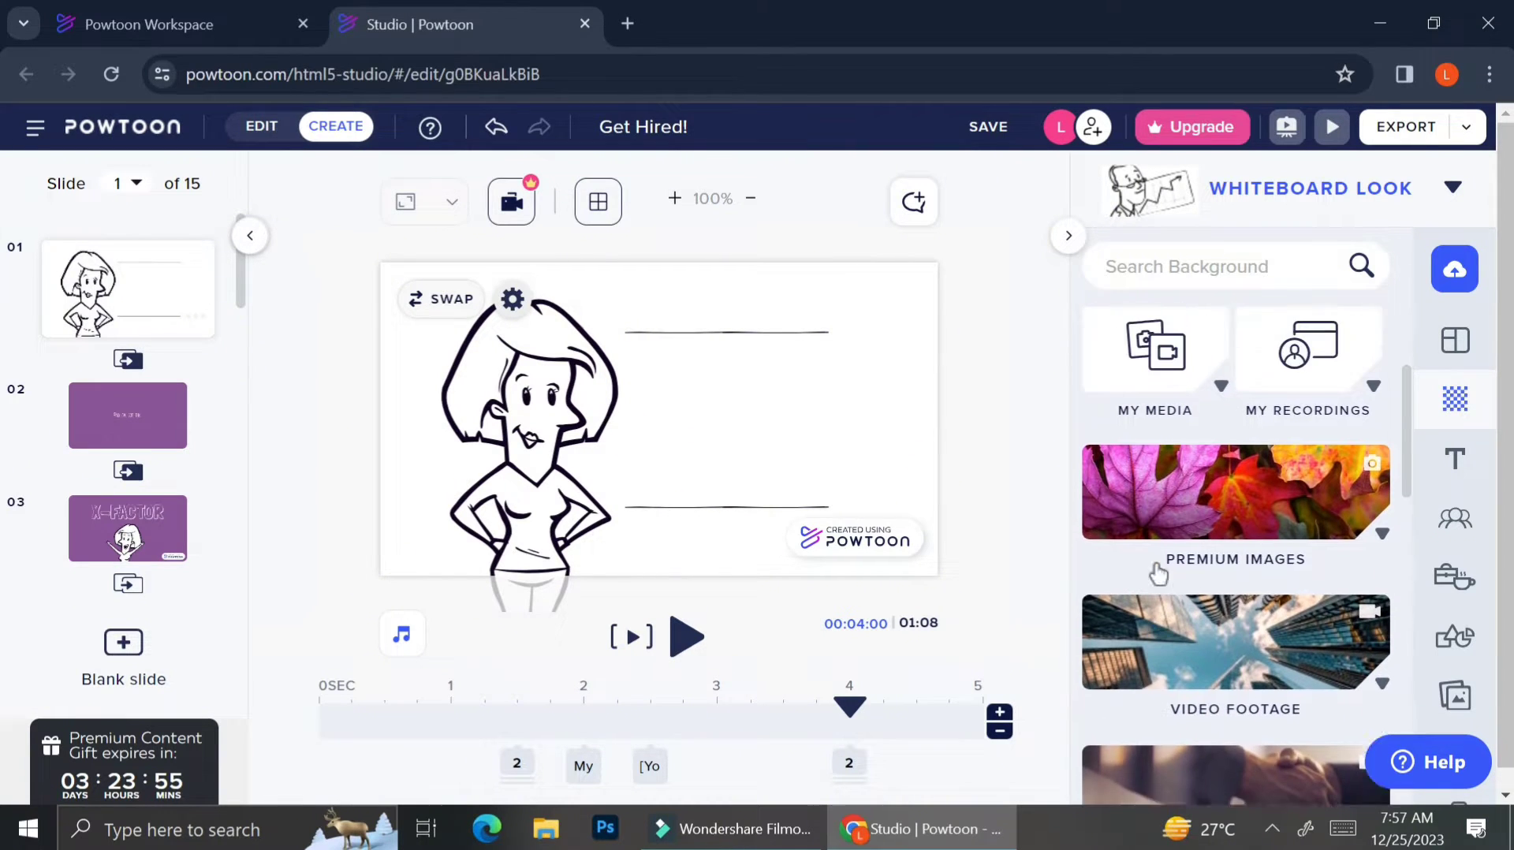
scroll(1158, 573, down, 1)
scroll(1160, 574, up, 3)
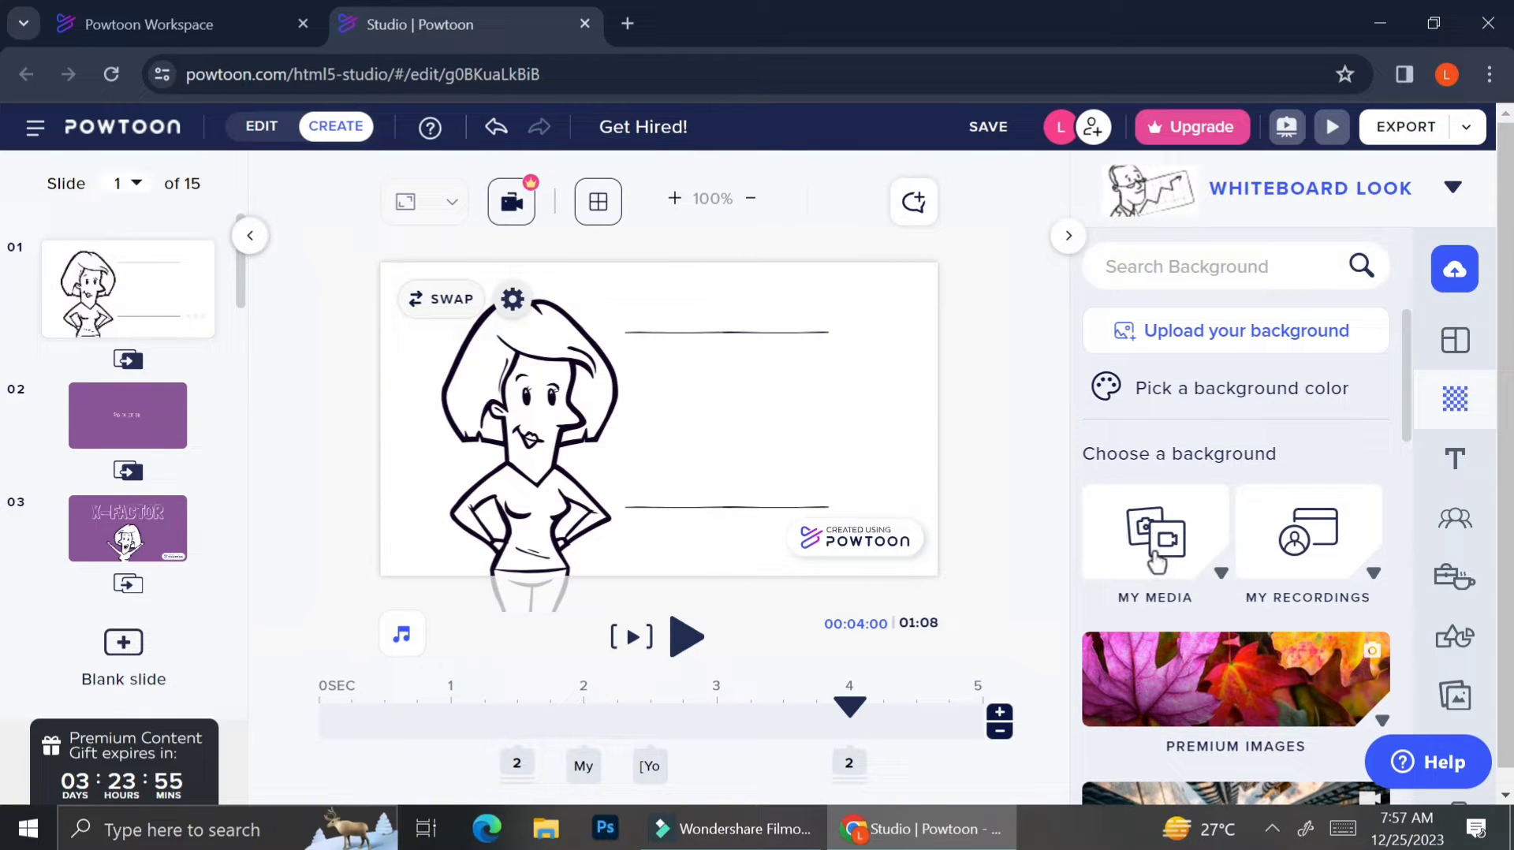
scroll(1154, 556, down, 5)
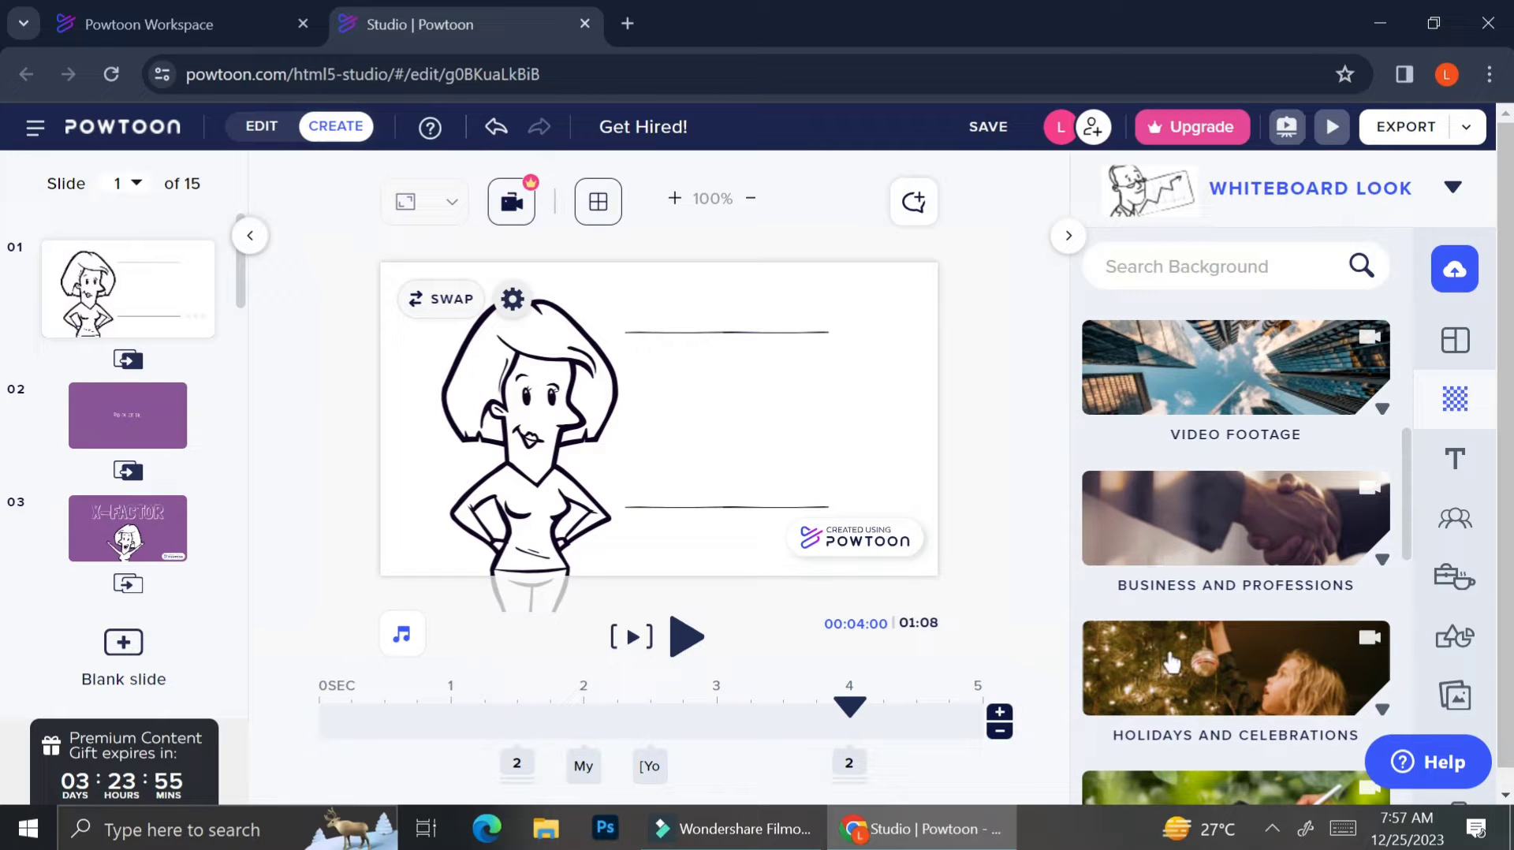
click(1173, 663)
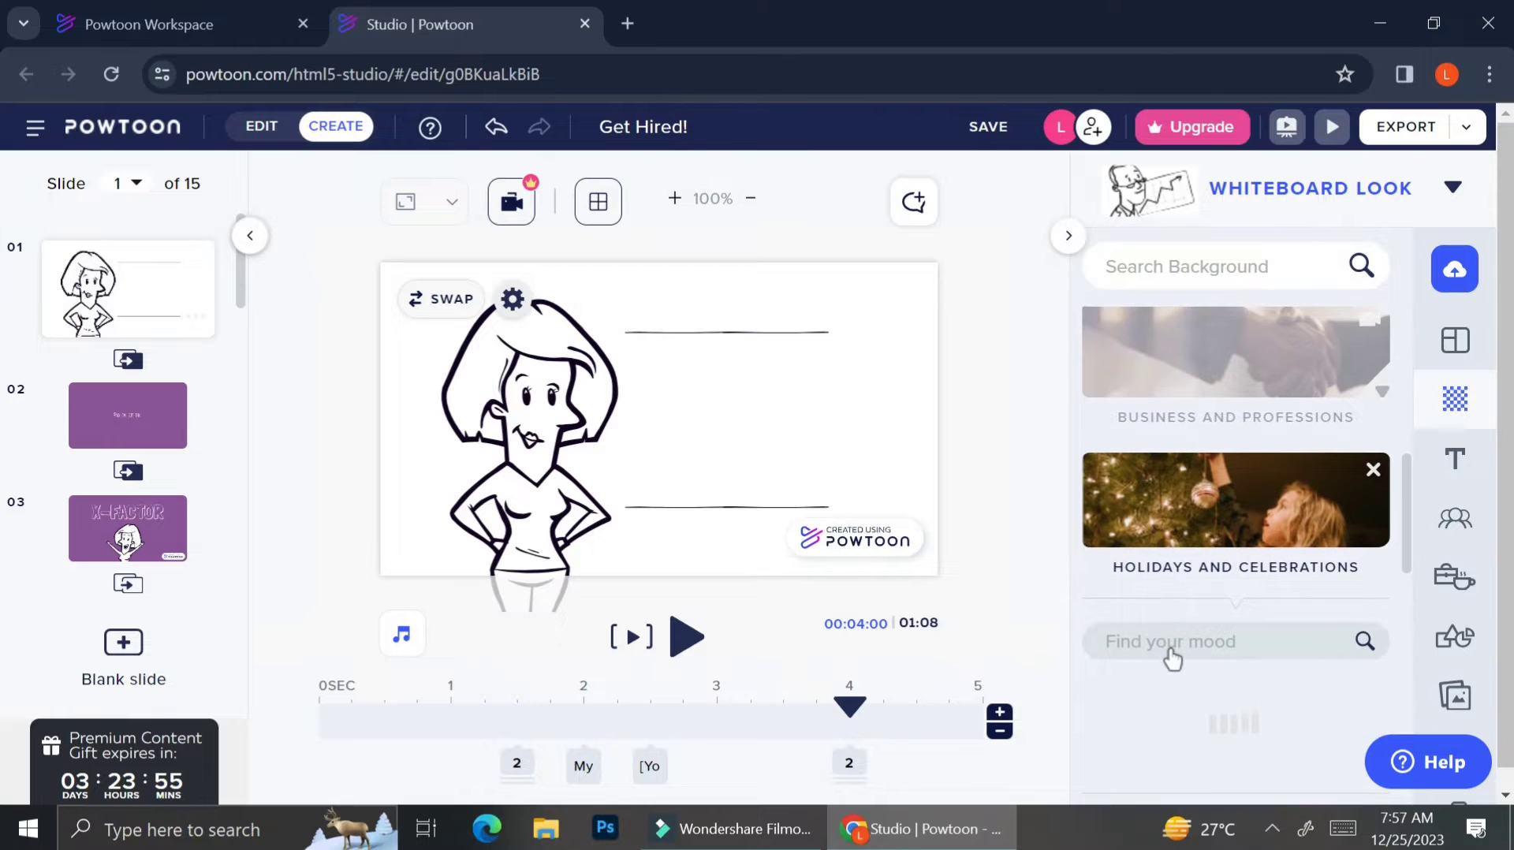
scroll(1313, 500, down, 3)
scroll(1315, 501, up, 8)
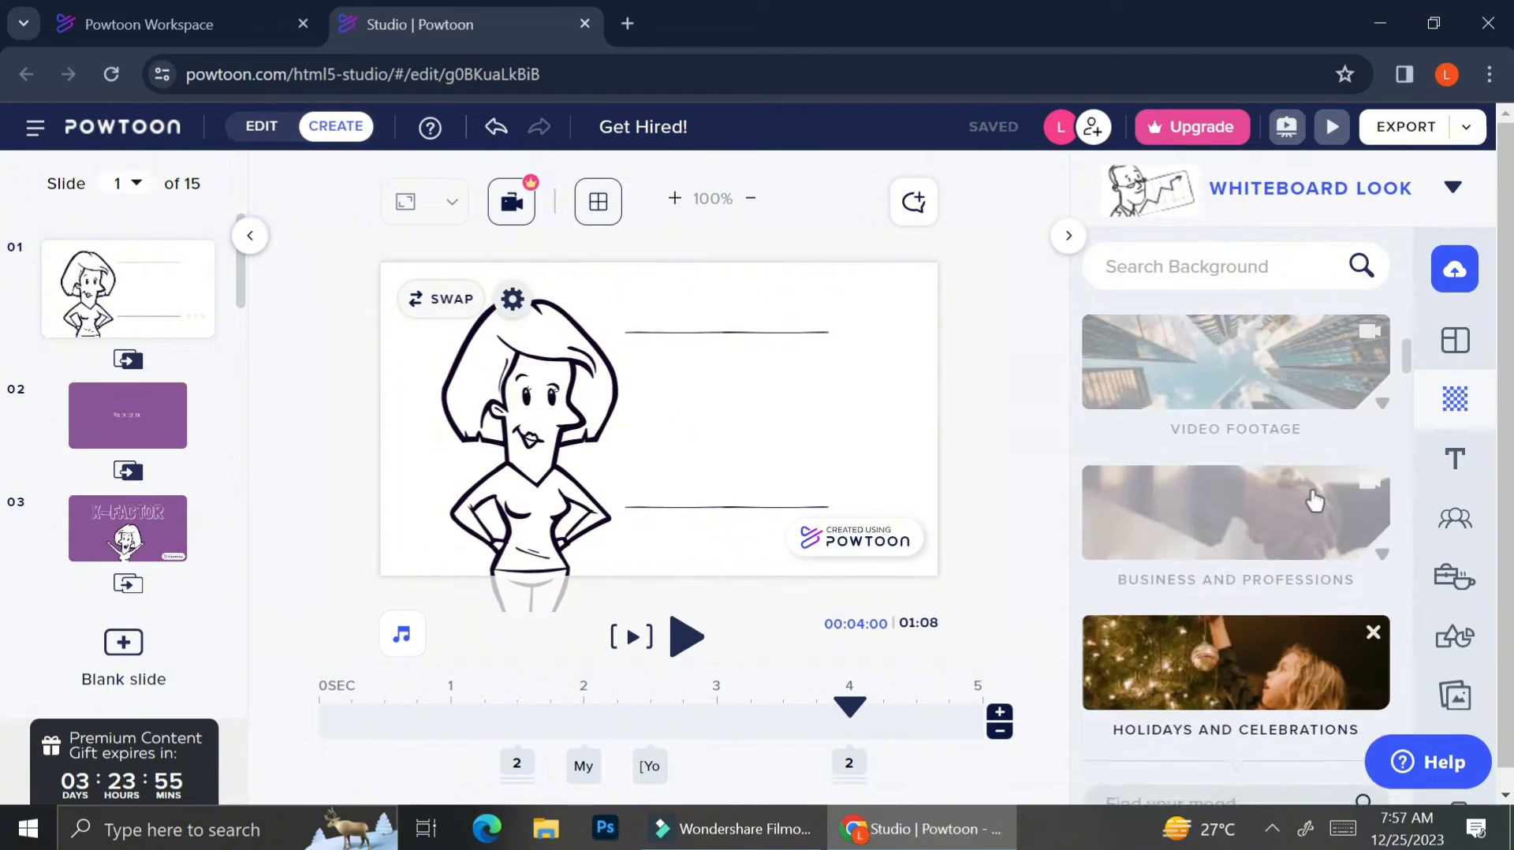
scroll(1313, 503, down, 5)
click(1195, 516)
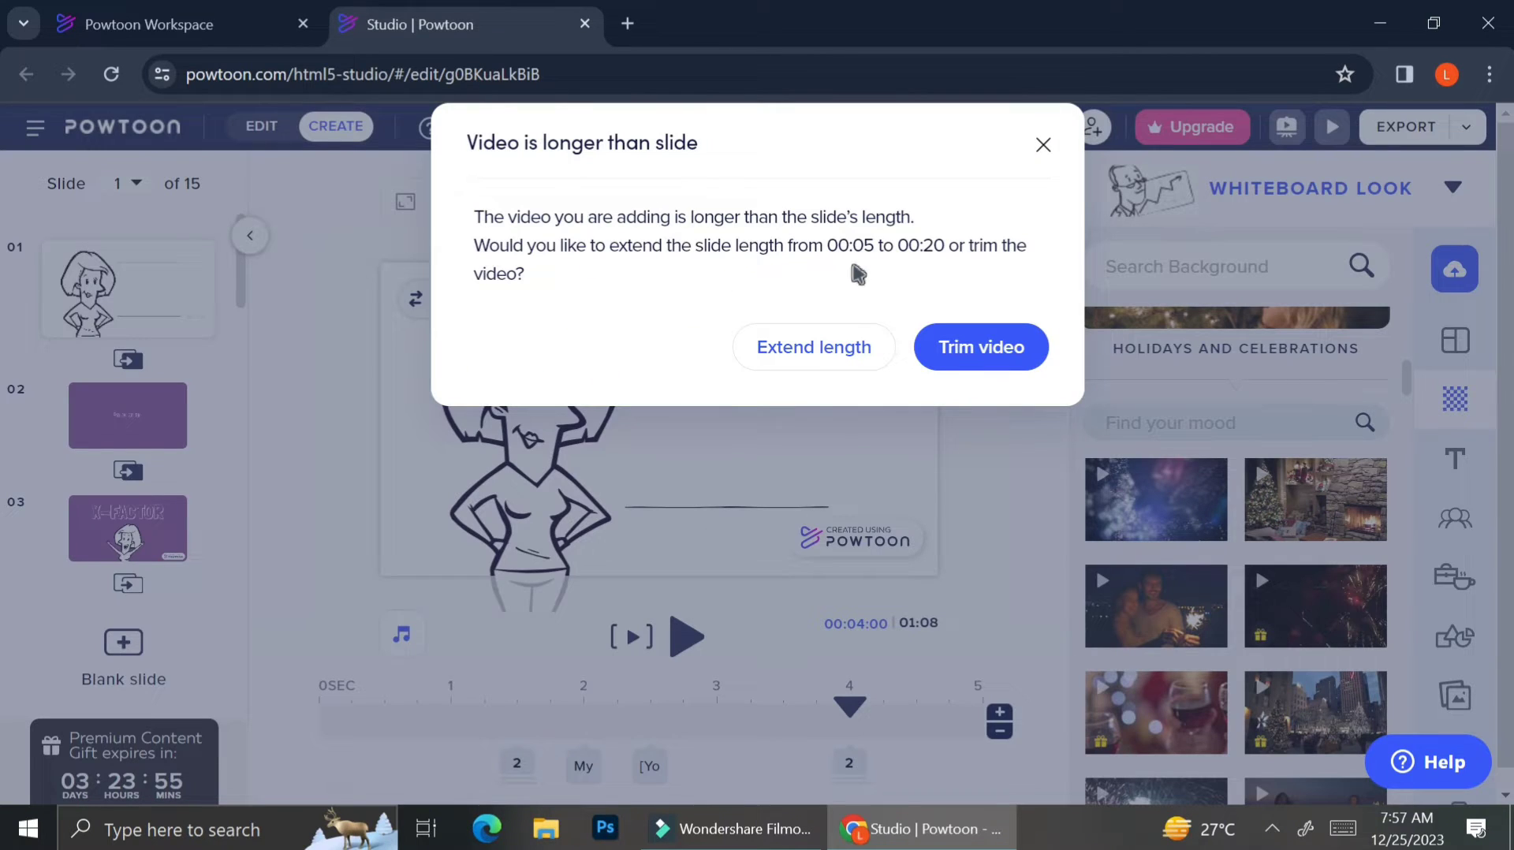
click(969, 347)
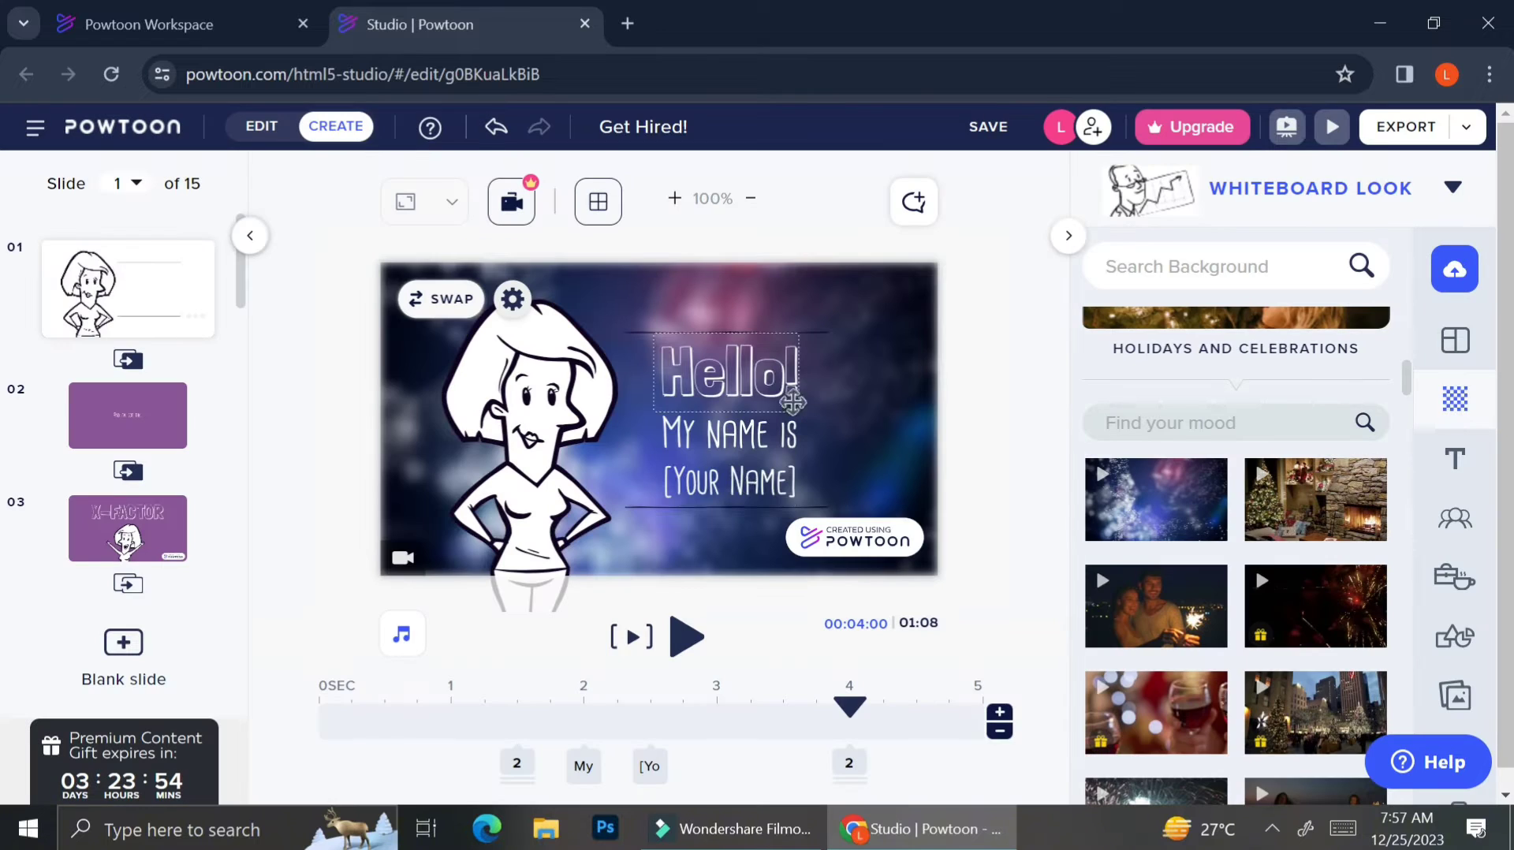
scroll(1152, 585, up, 8)
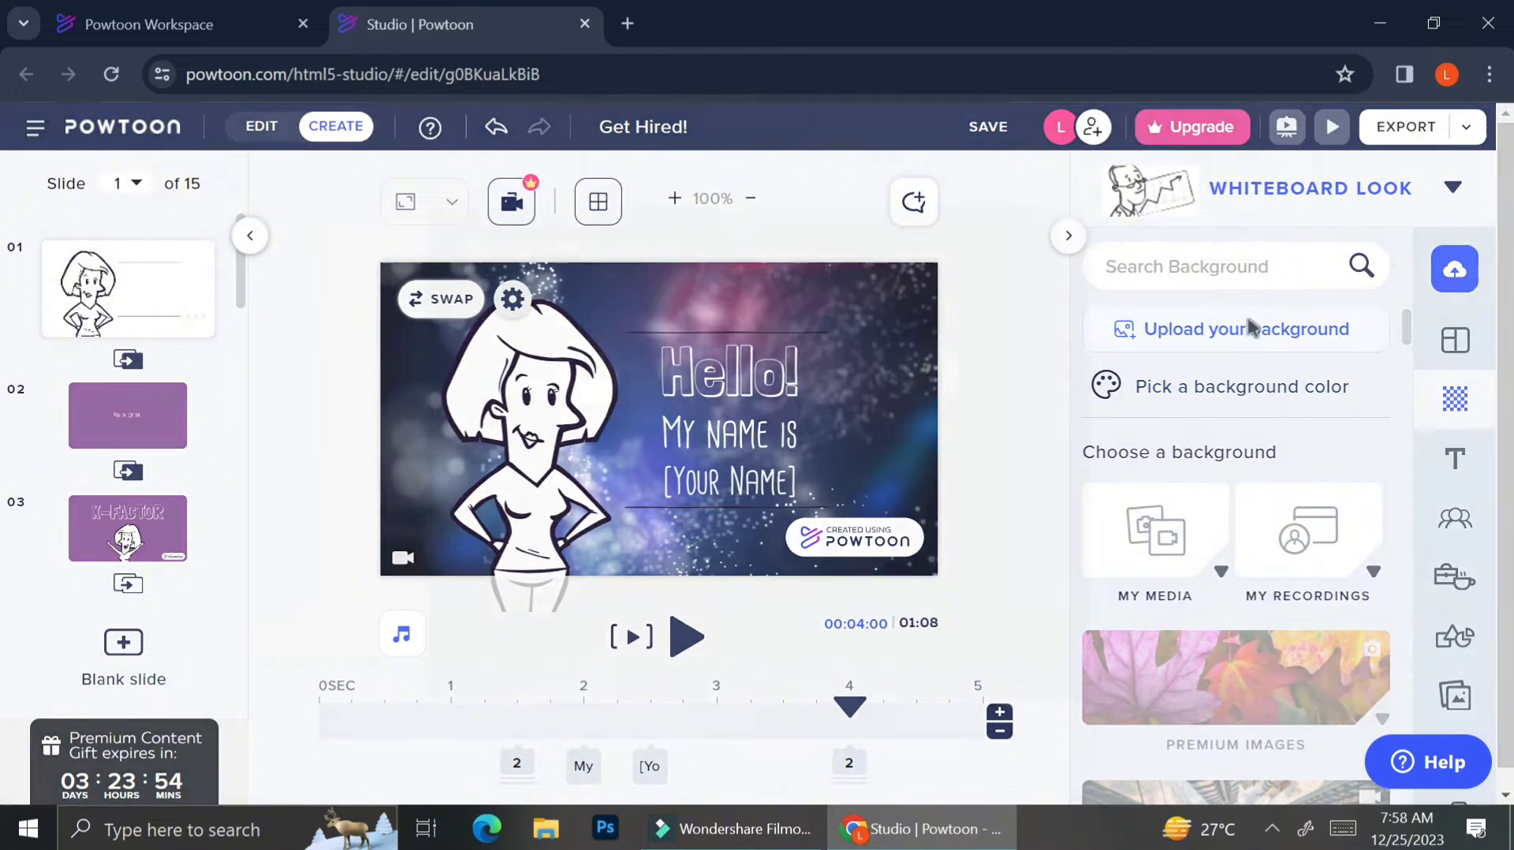
click(1250, 330)
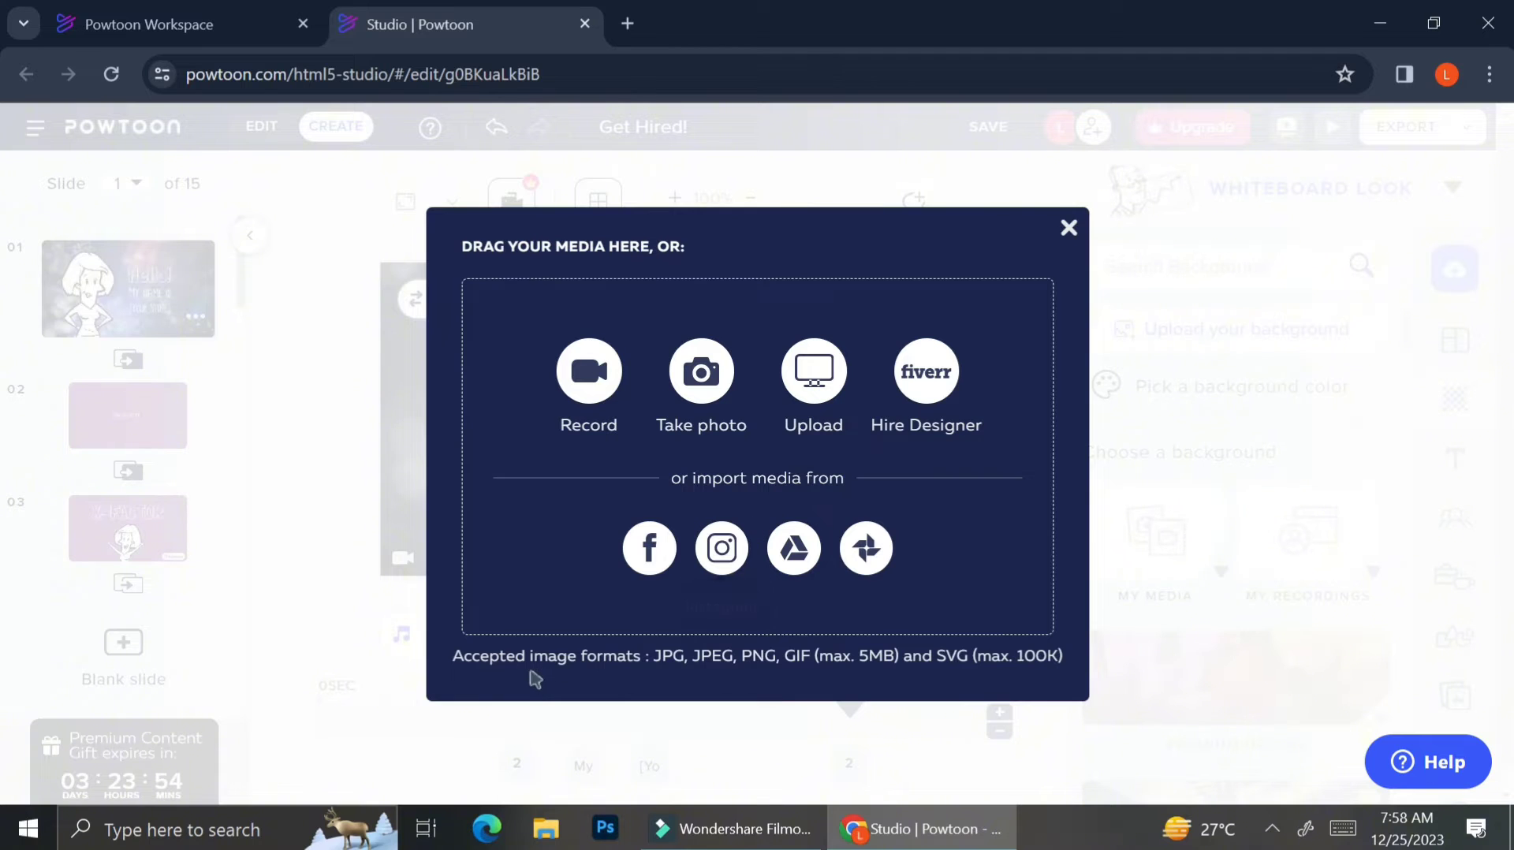
click(1052, 669)
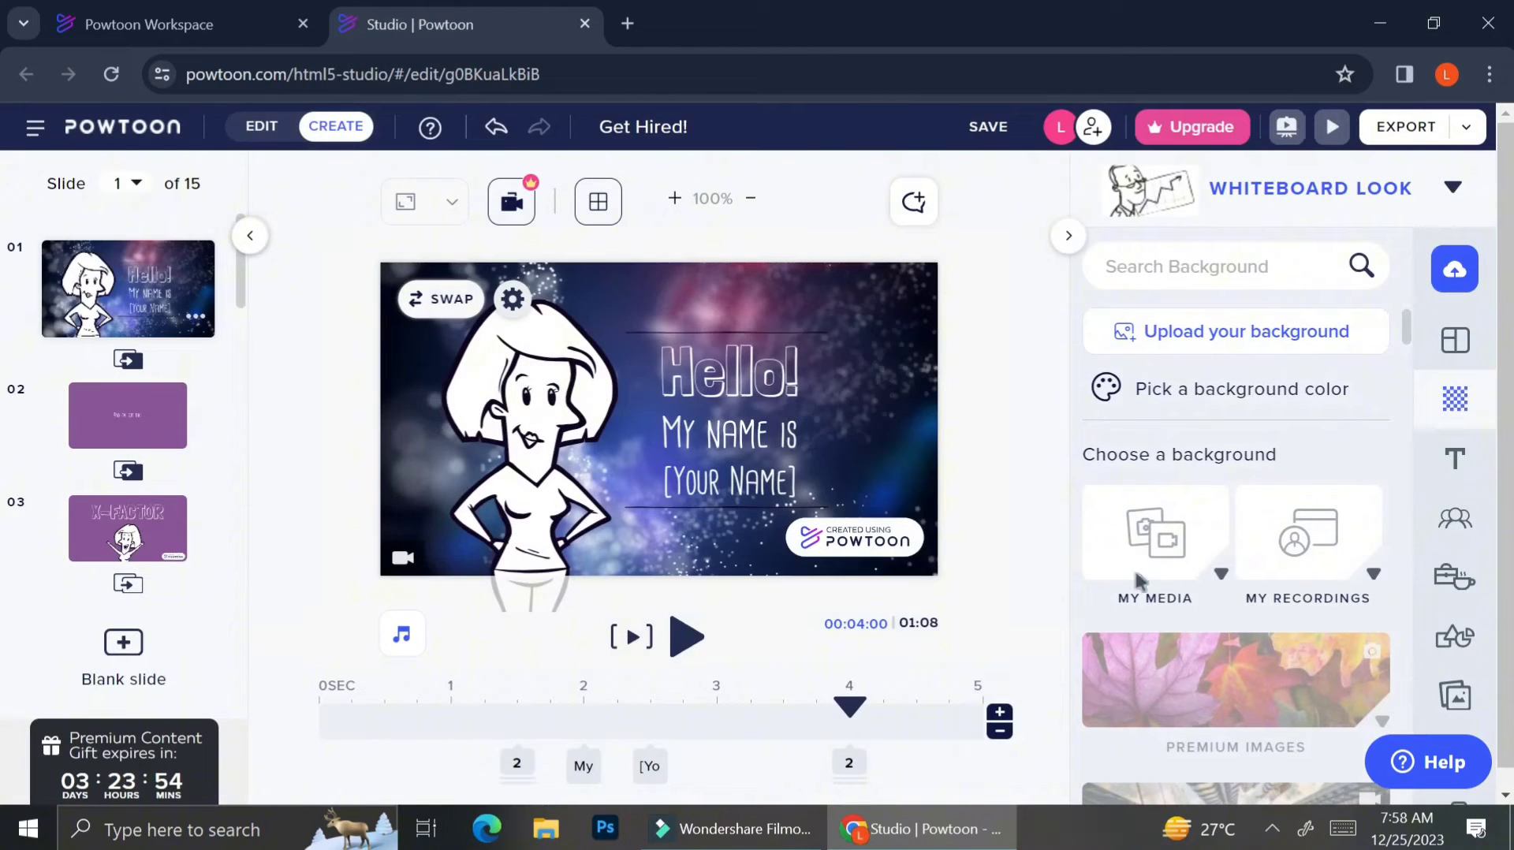
click(713, 370)
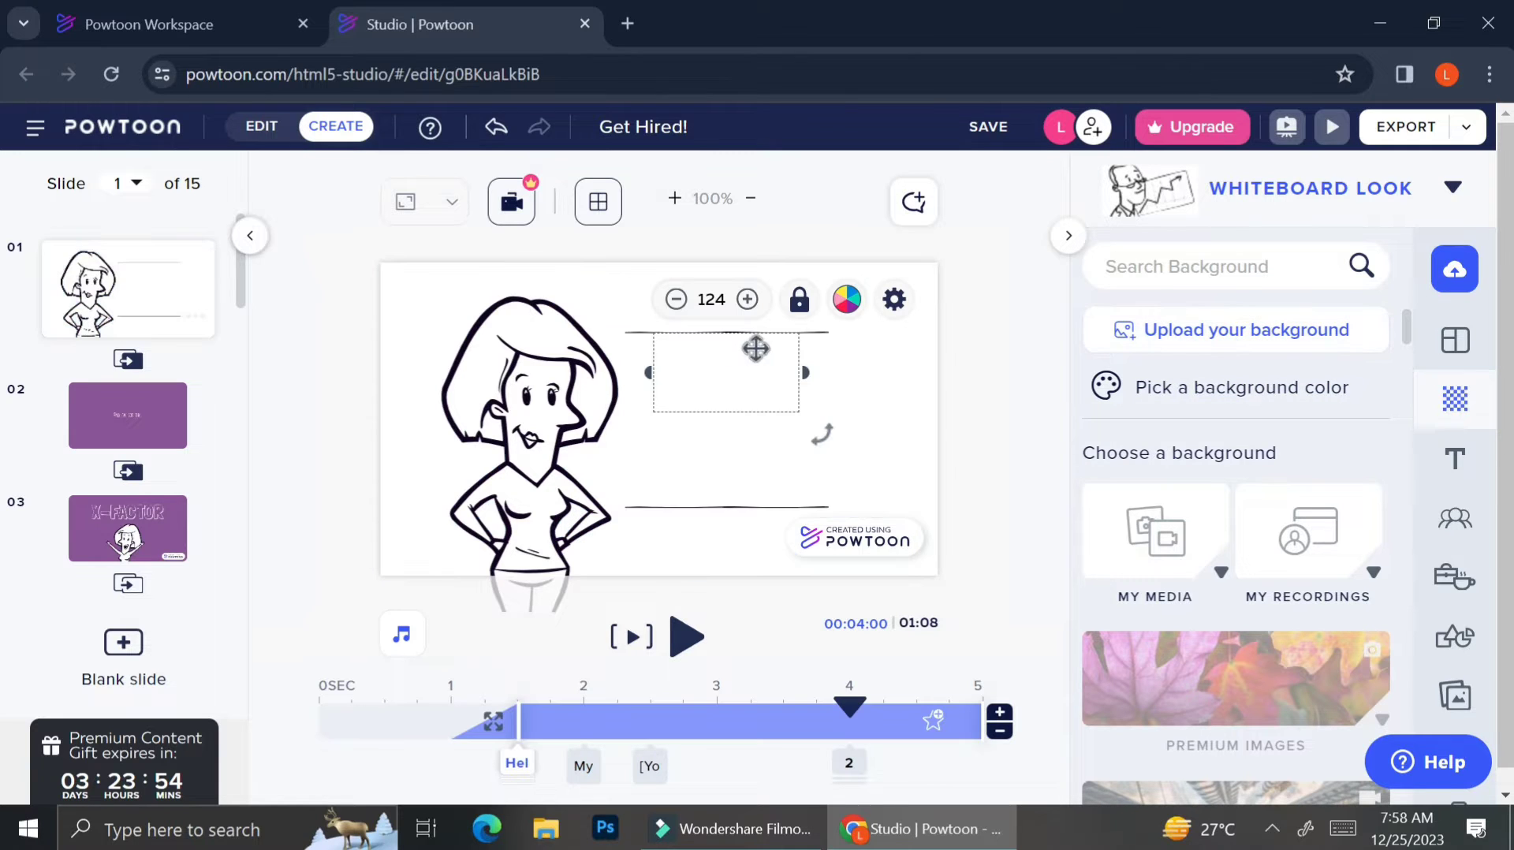
Recolour the Hello!, MY NAME IS and [YOUR NAME] text to black #000000.
click(847, 300)
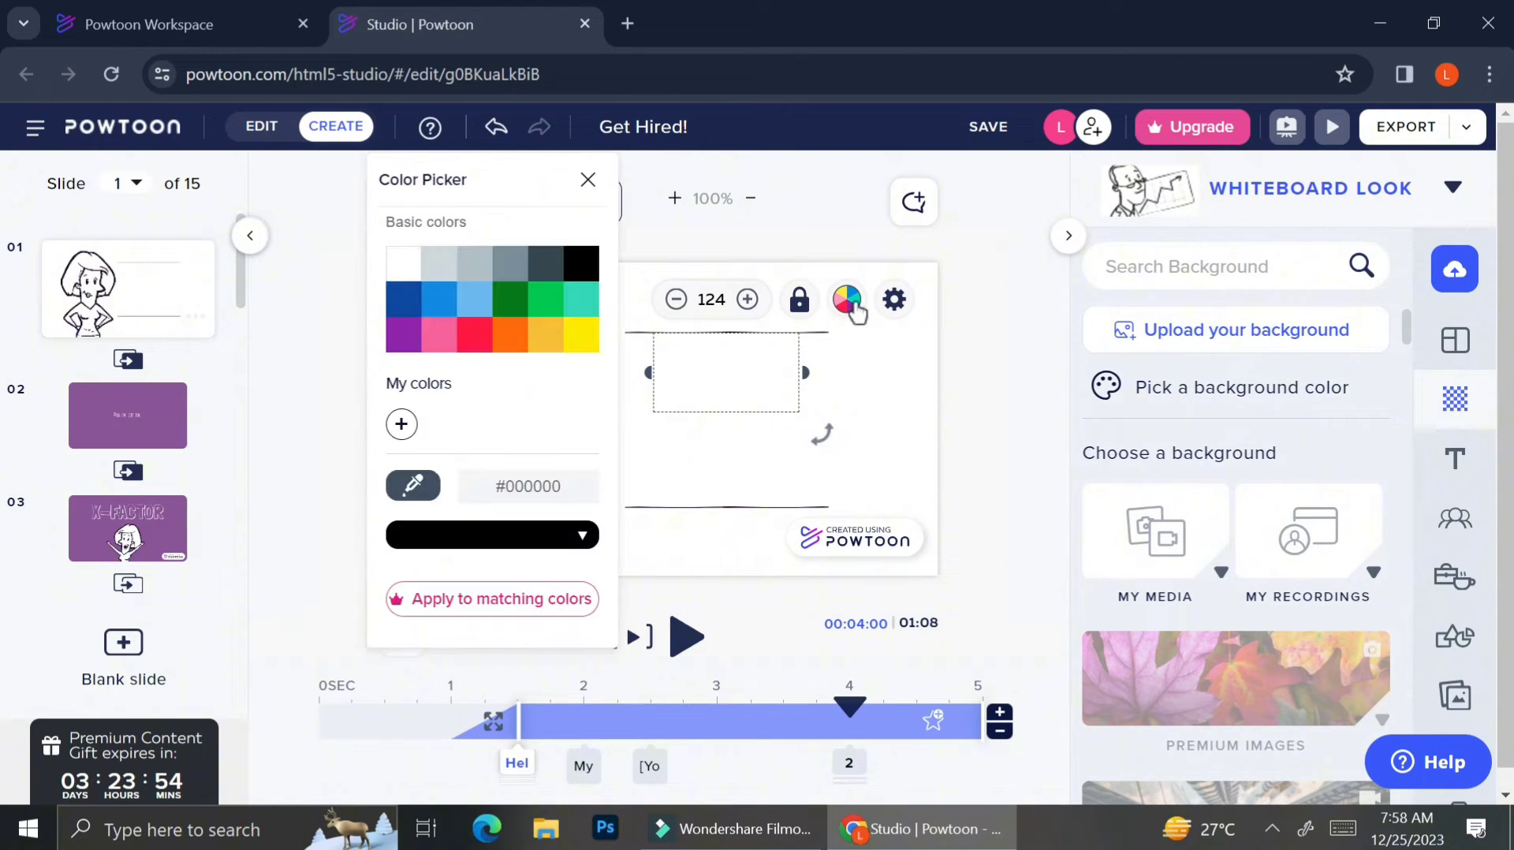
click(585, 269)
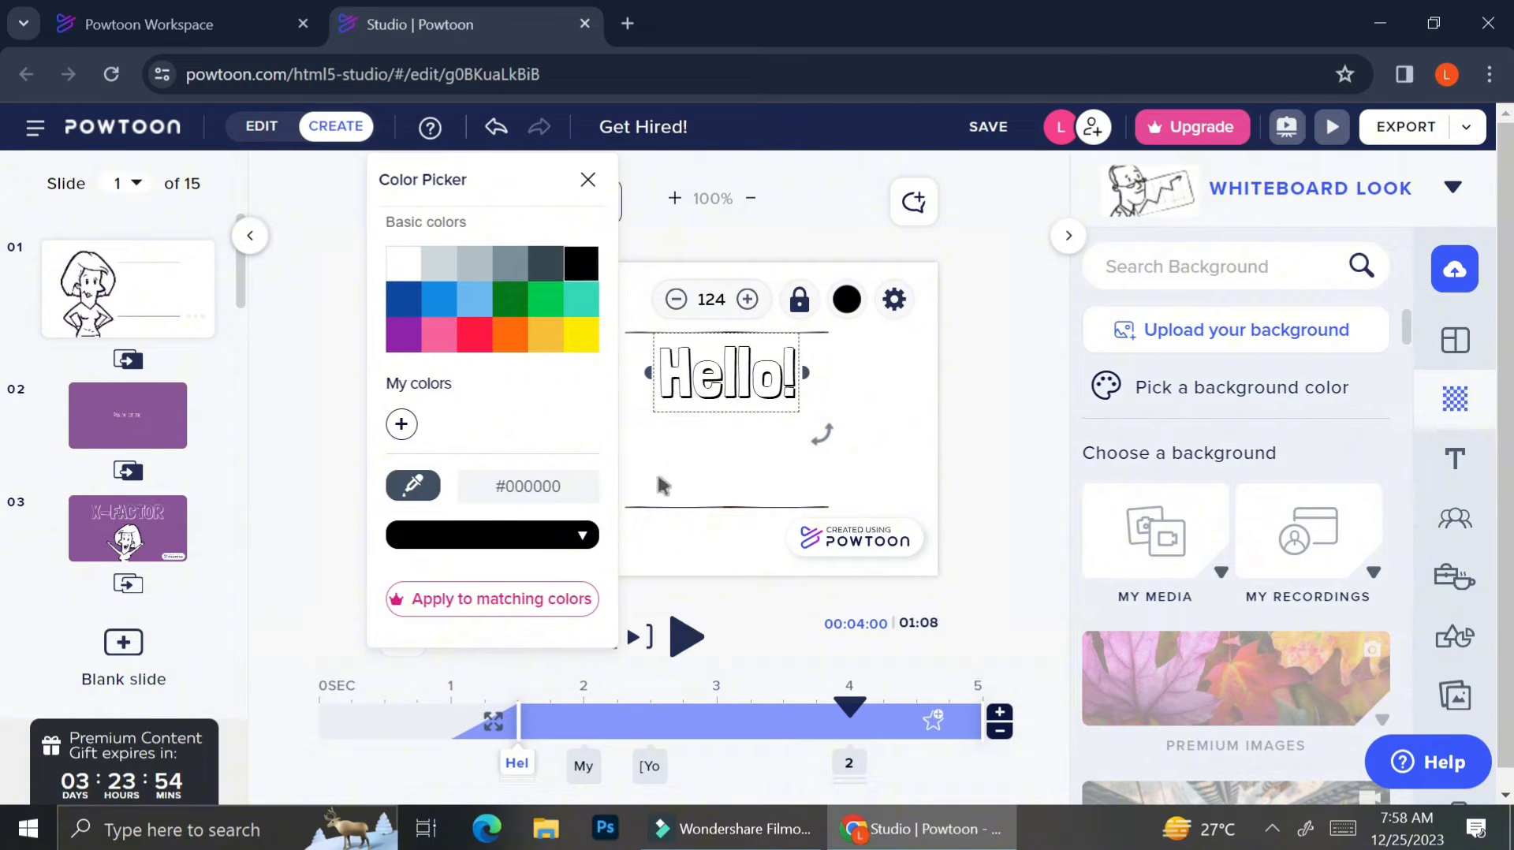
click(715, 437)
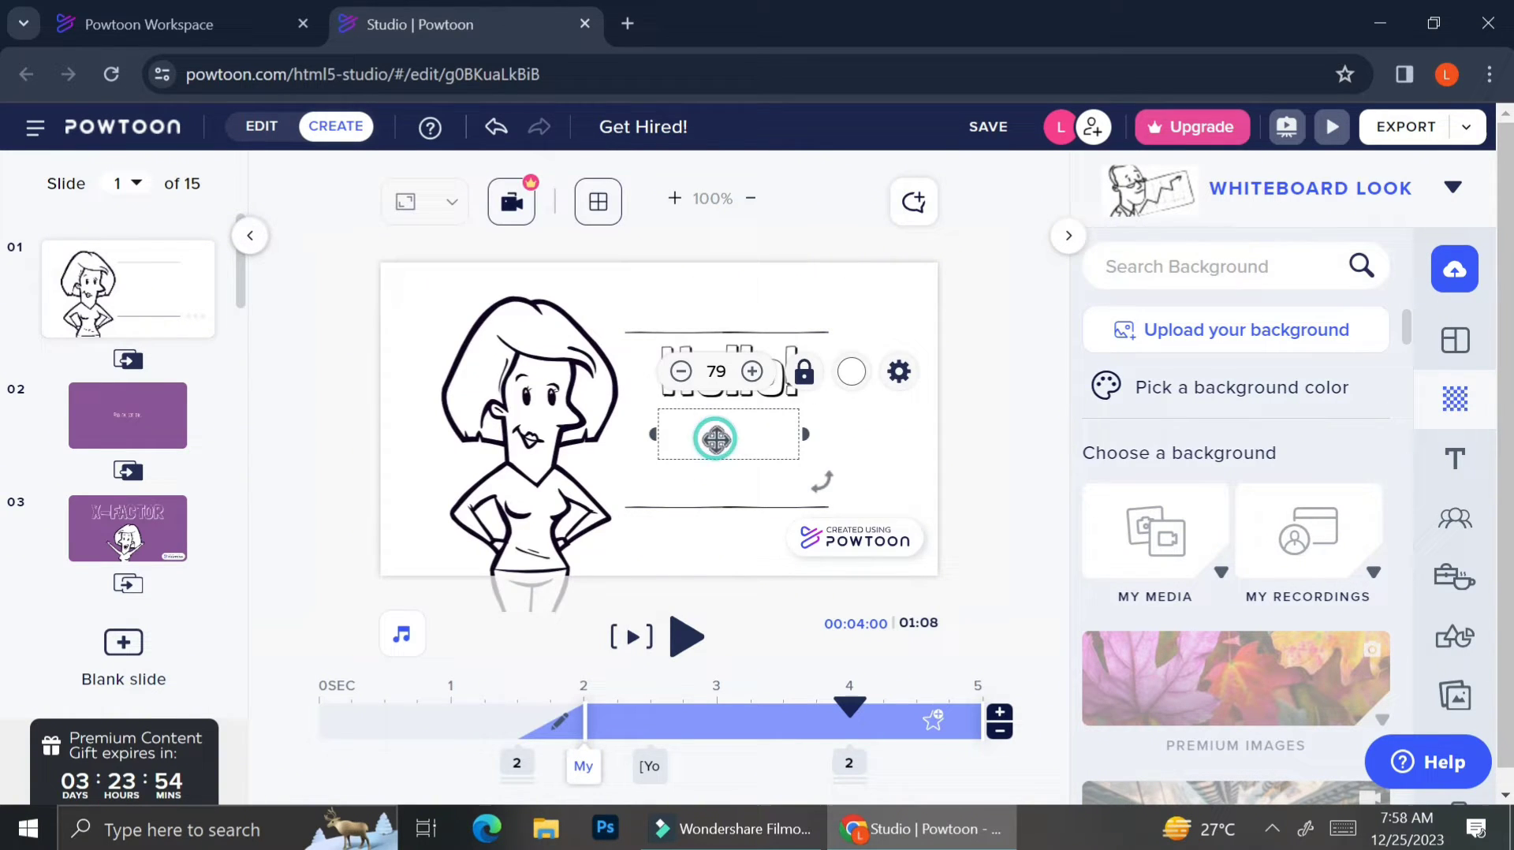
click(857, 377)
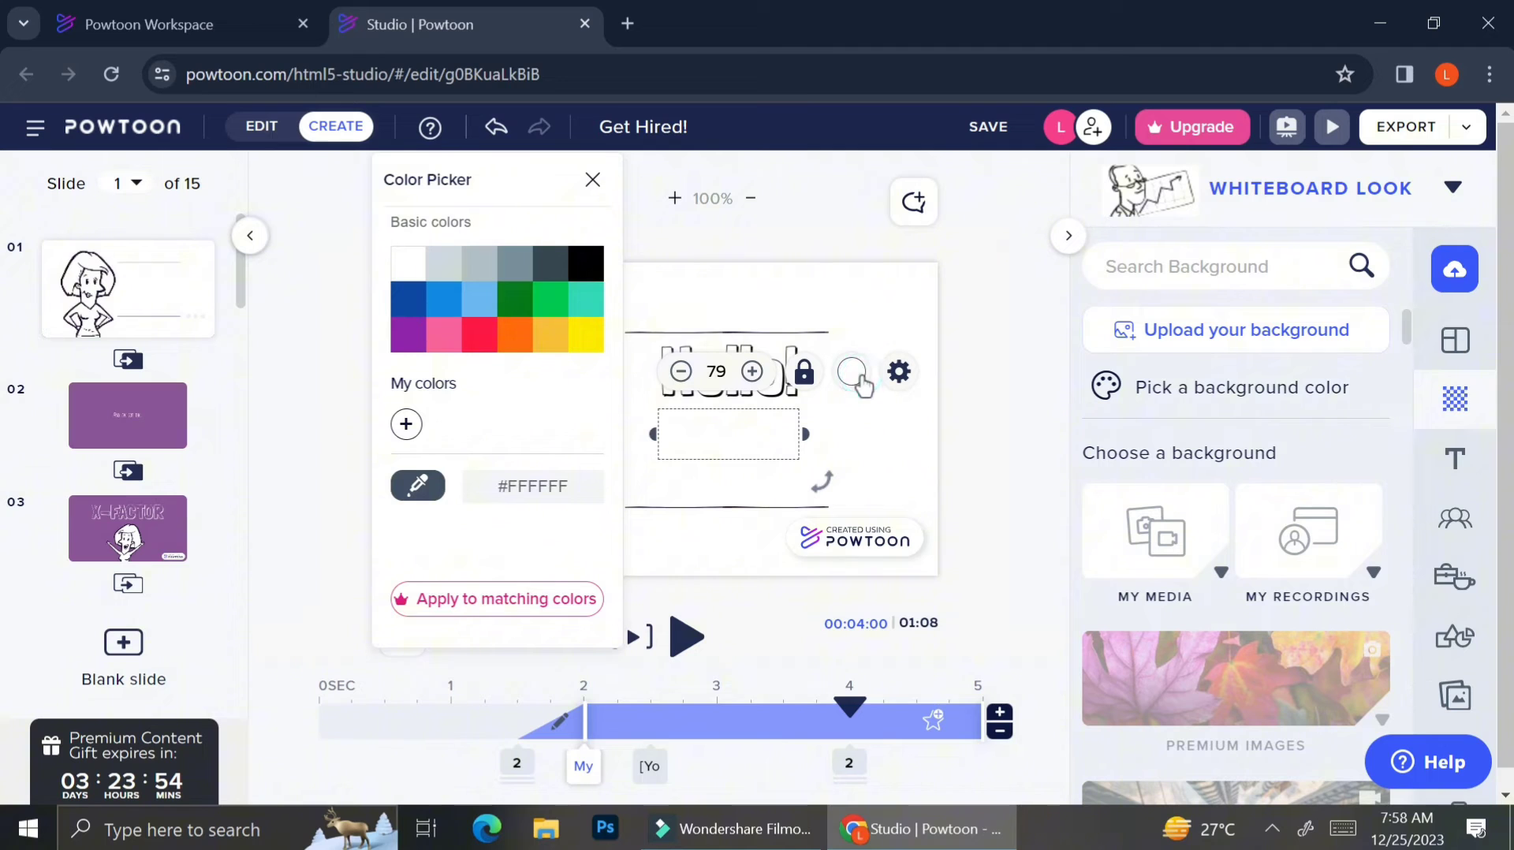
click(593, 261)
click(709, 482)
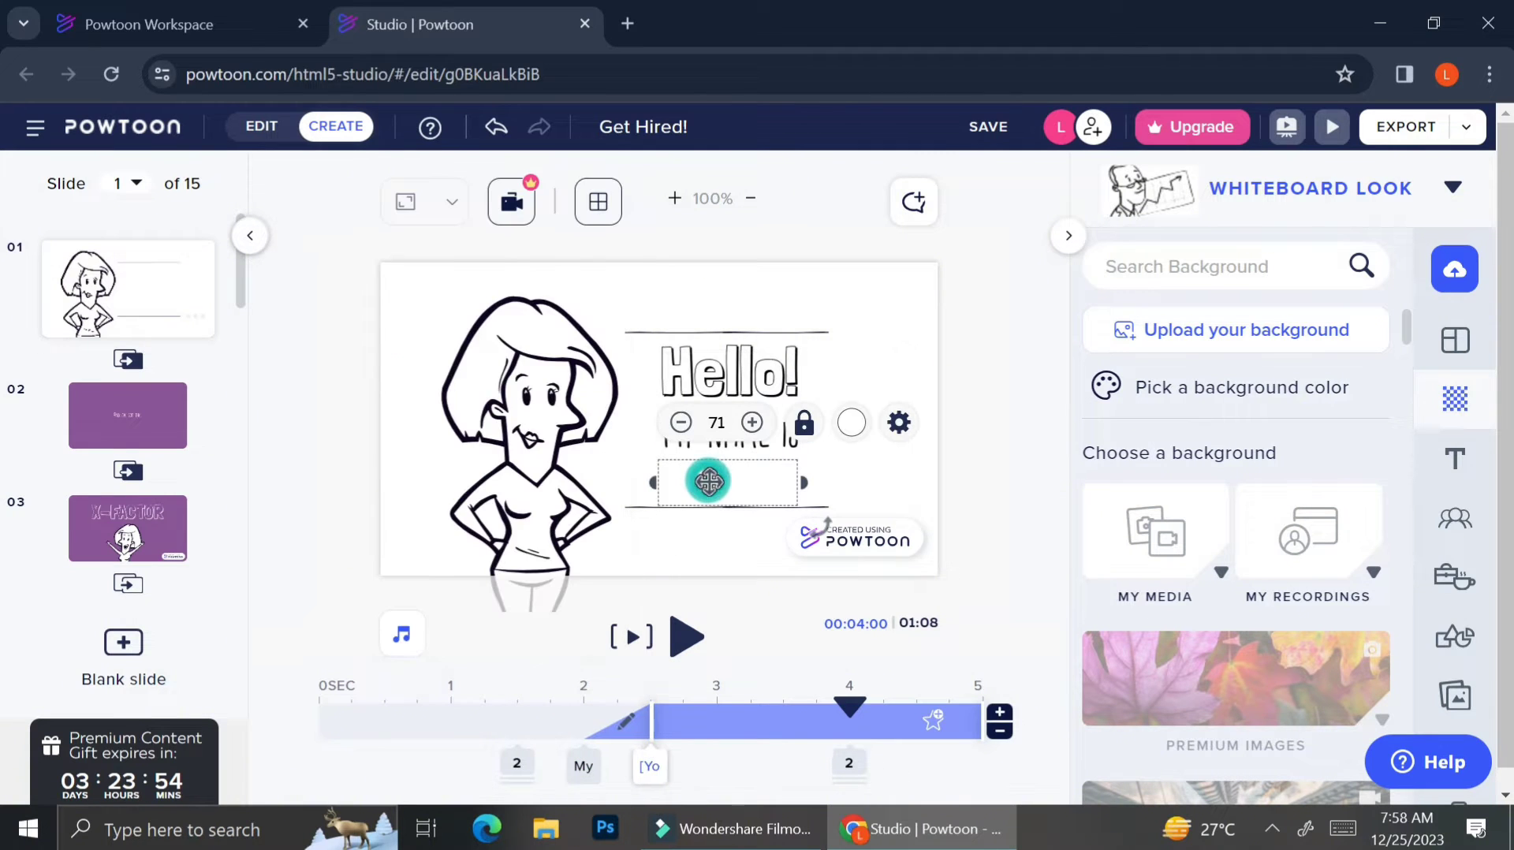
click(850, 424)
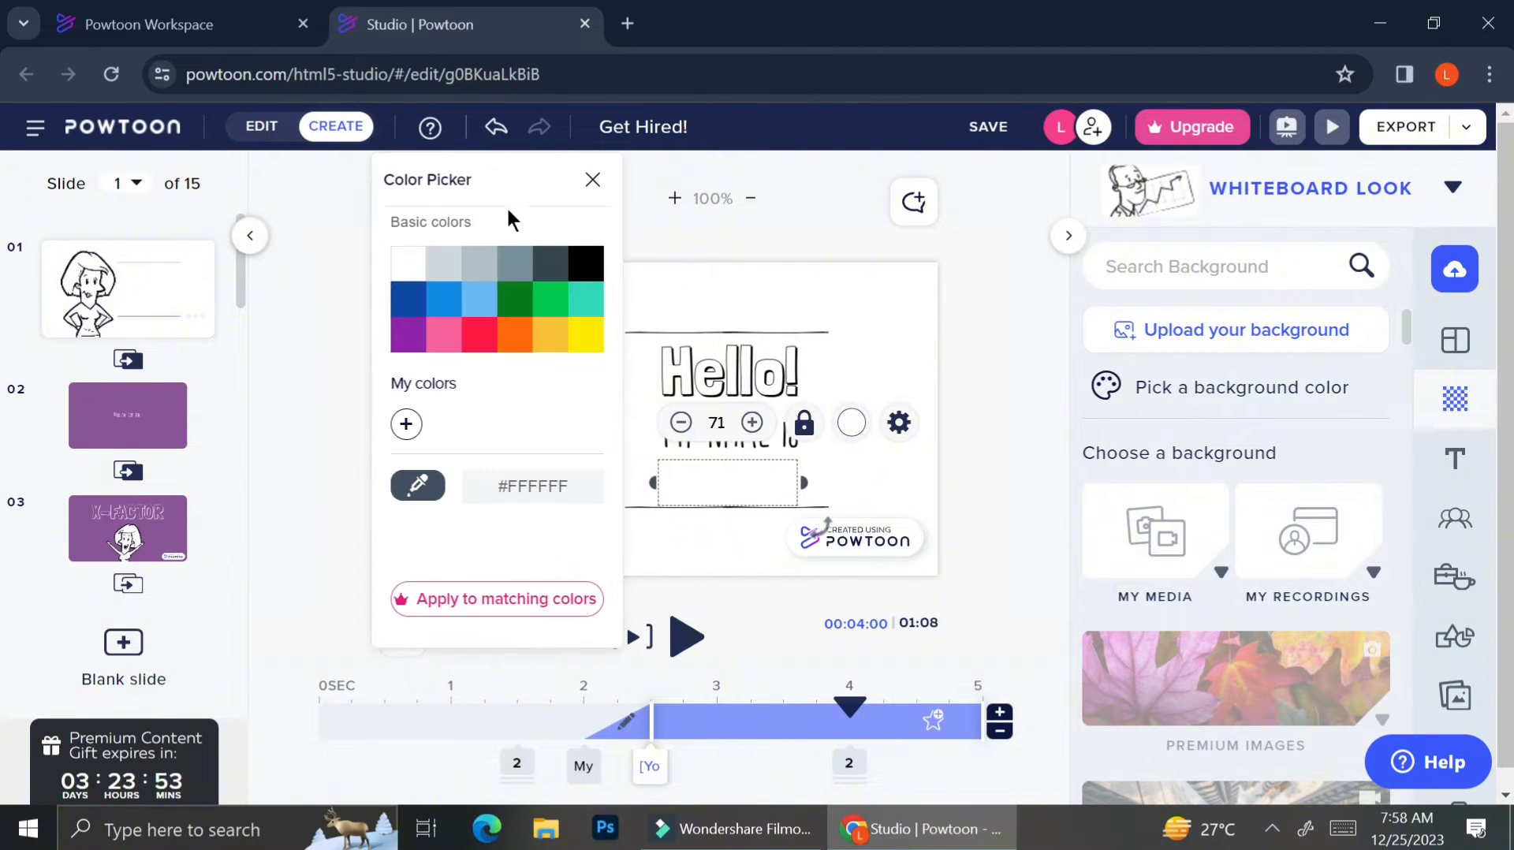
click(591, 263)
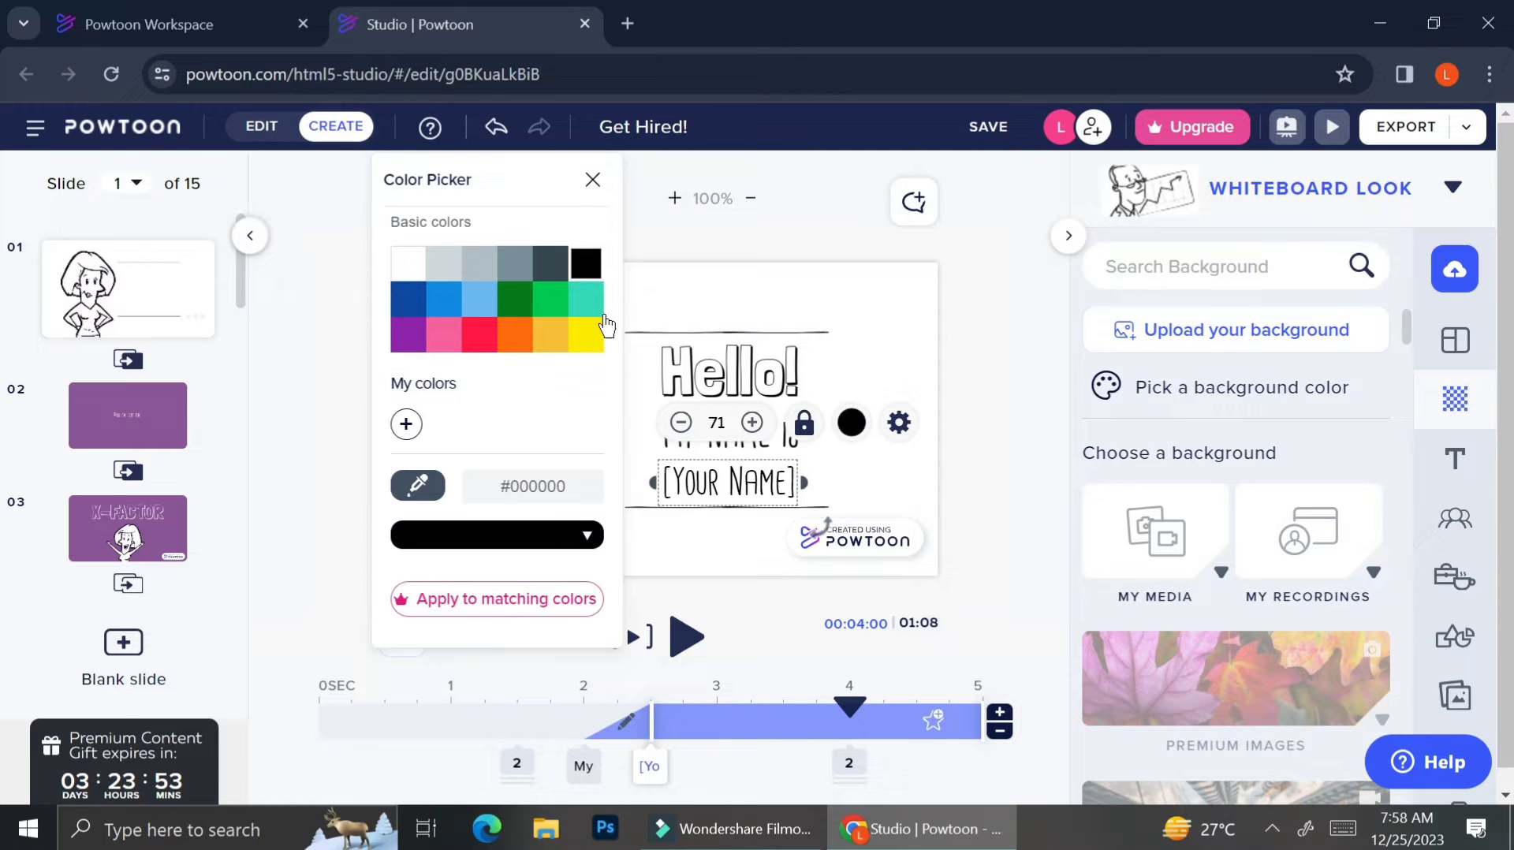
click(713, 485)
click(715, 482)
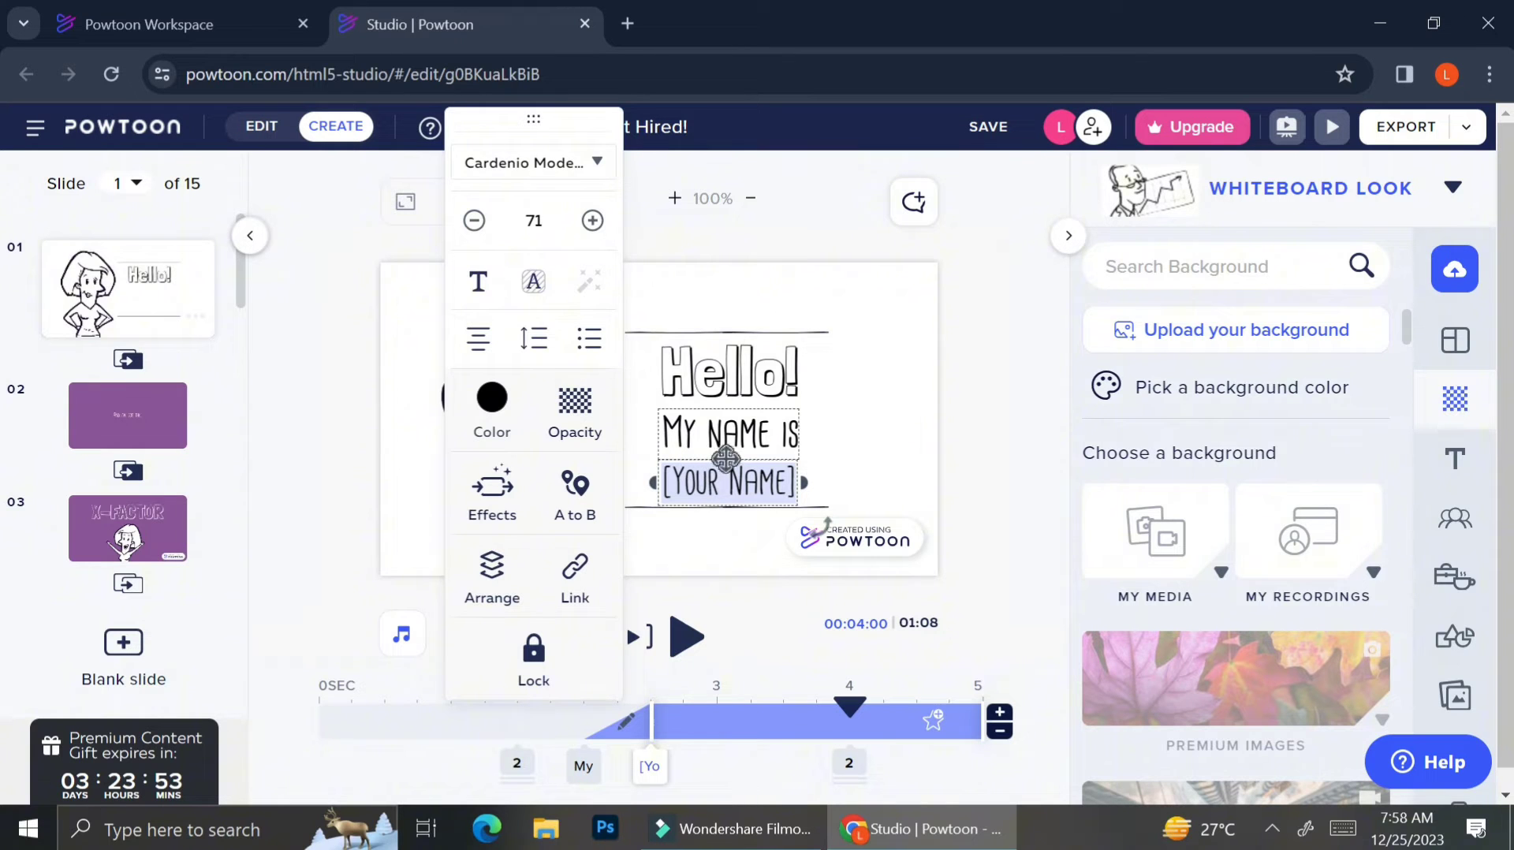
Star the Yoghurt font as a favourite, check the Favorites list, and close the font list.
click(590, 165)
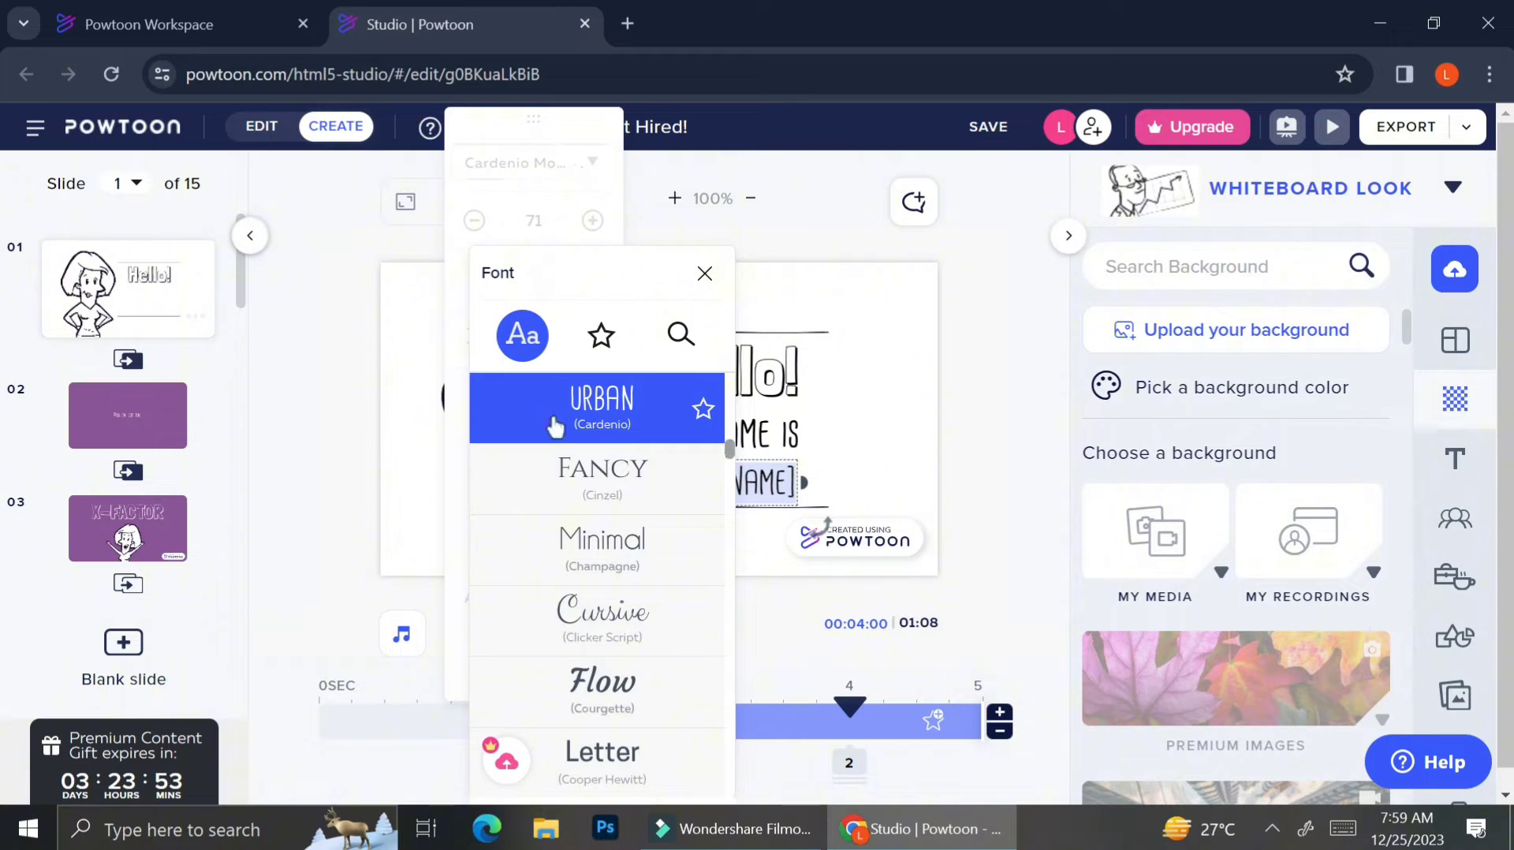
scroll(559, 483, down, 5)
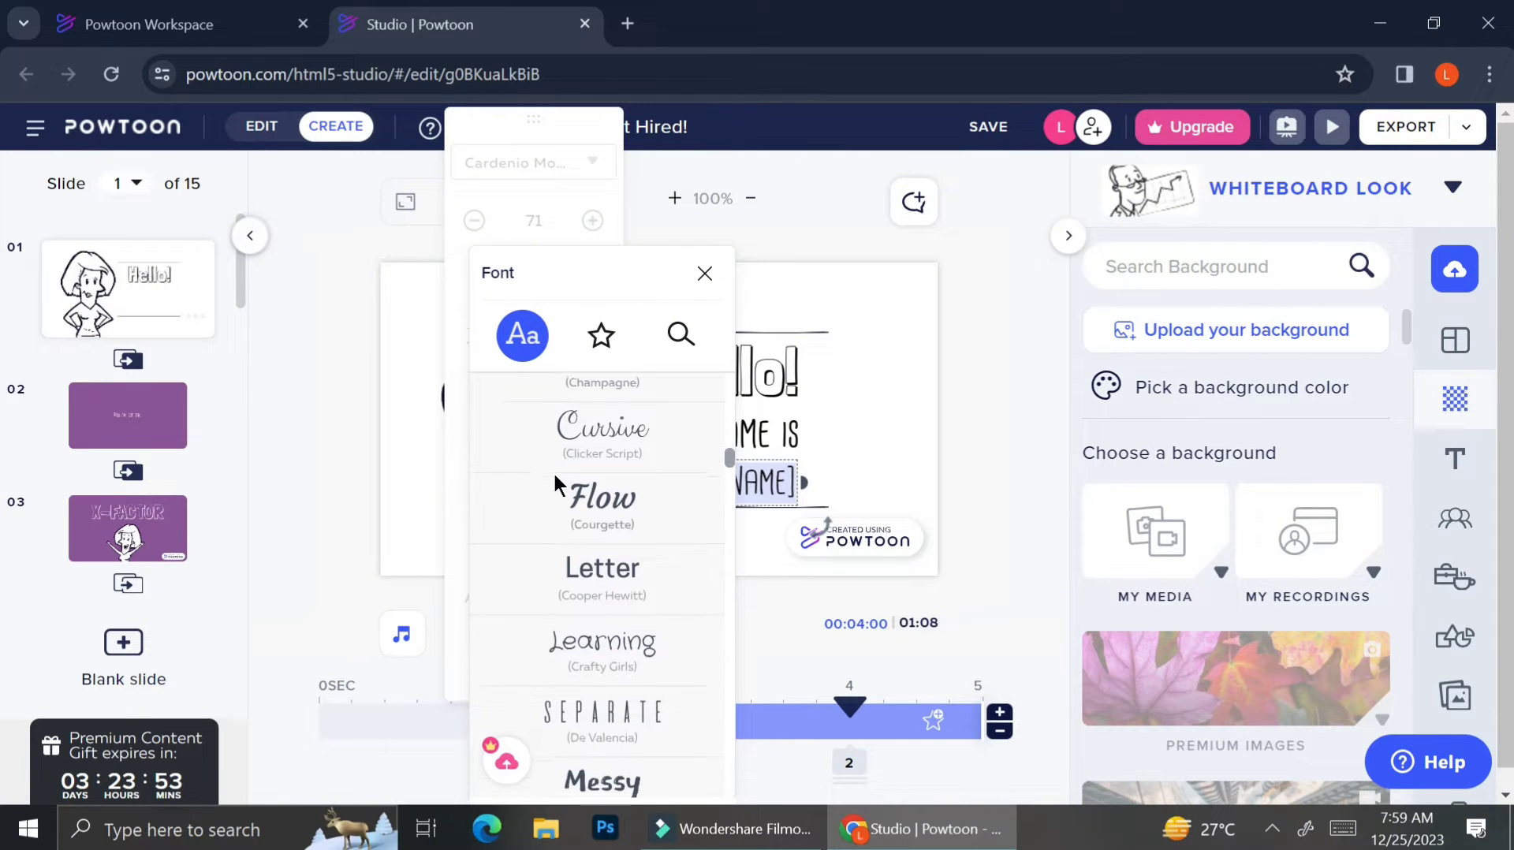
scroll(555, 482, down, 3)
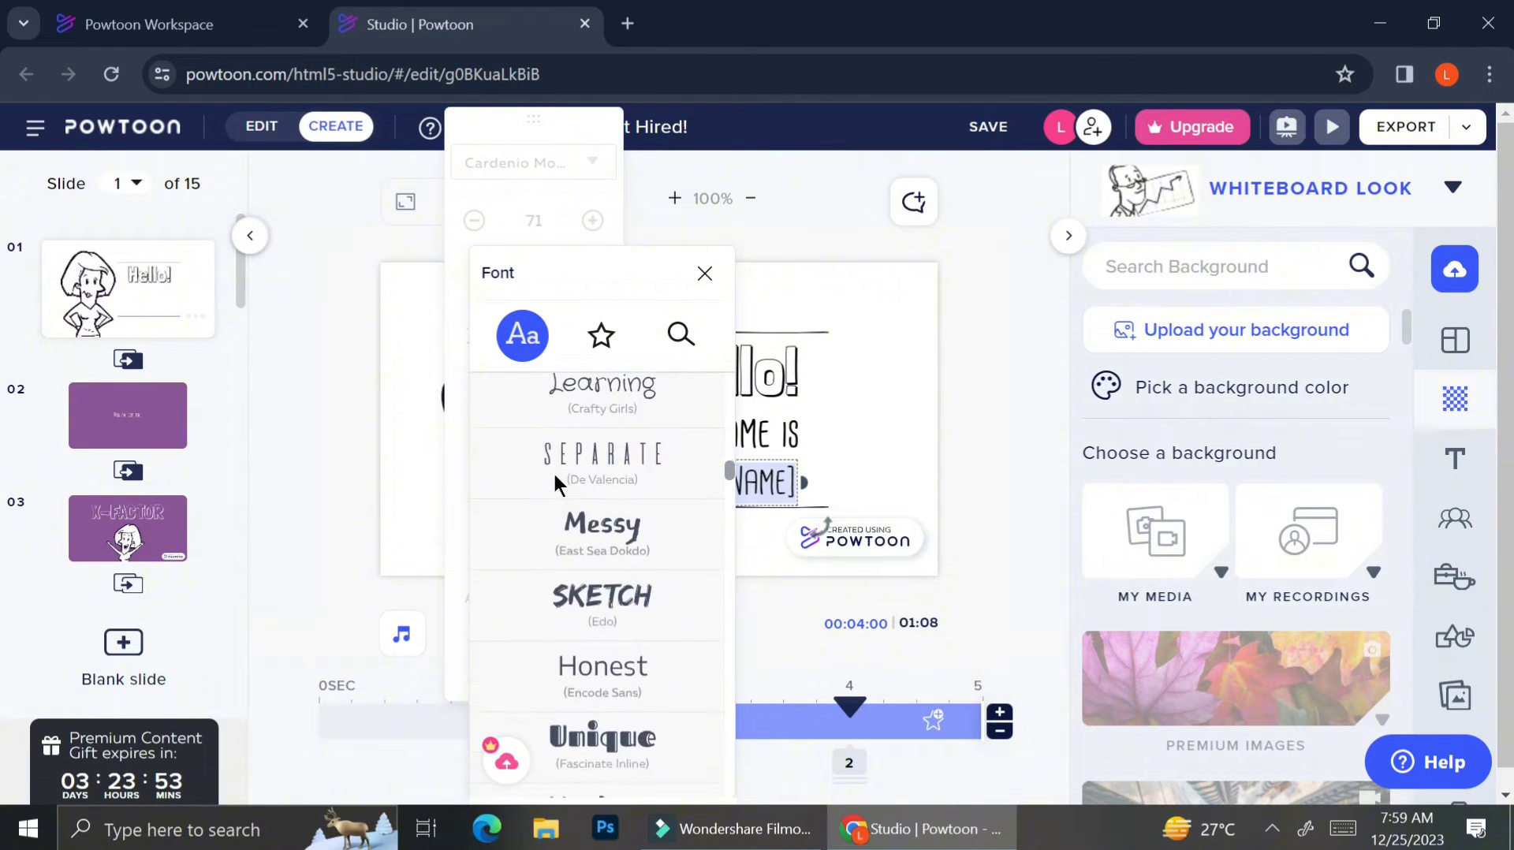
scroll(554, 483, down, 3)
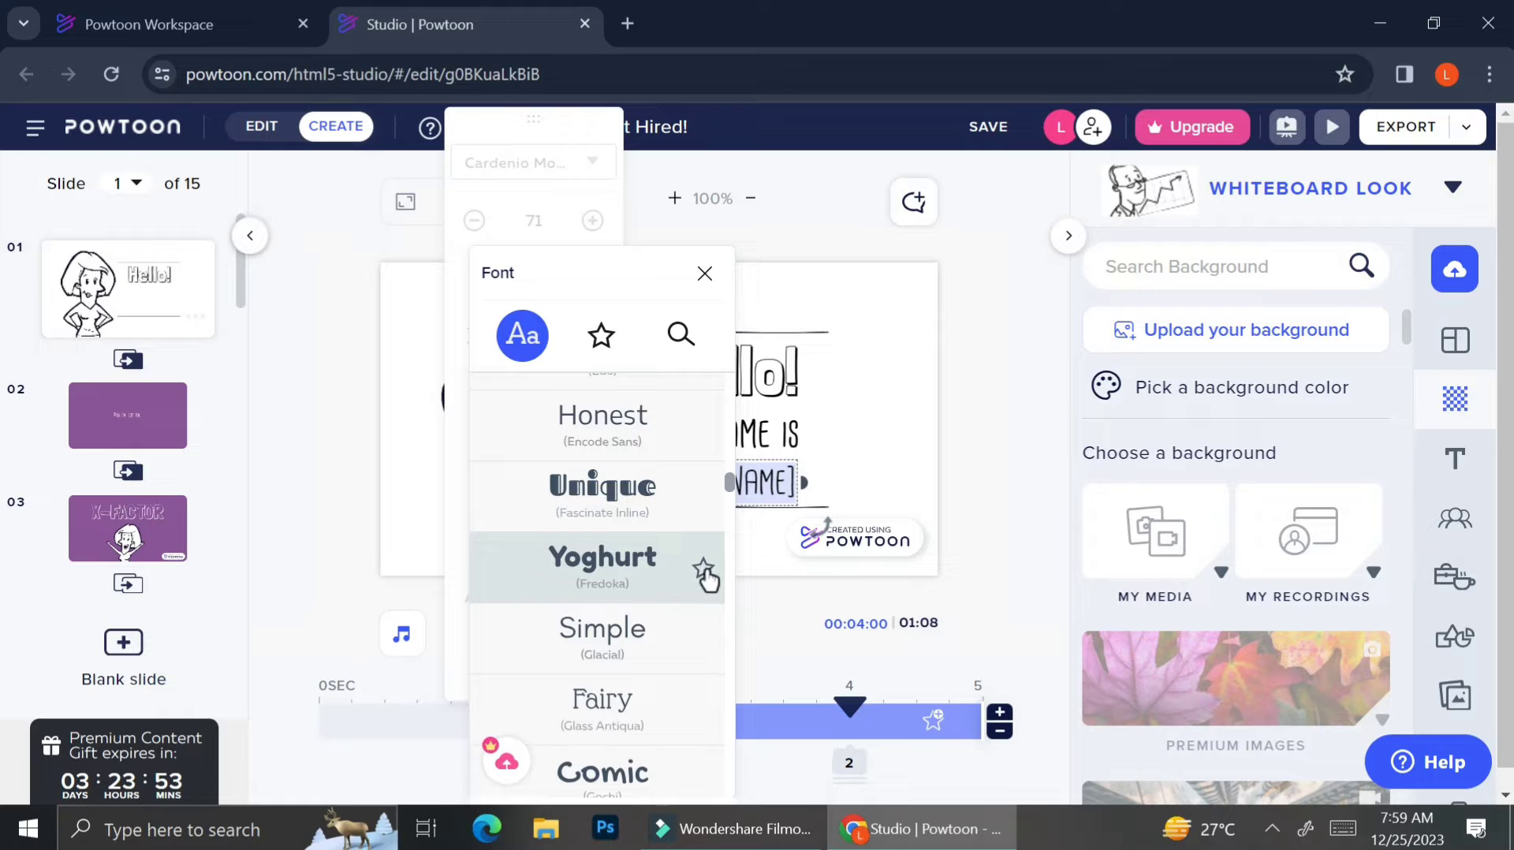
click(703, 568)
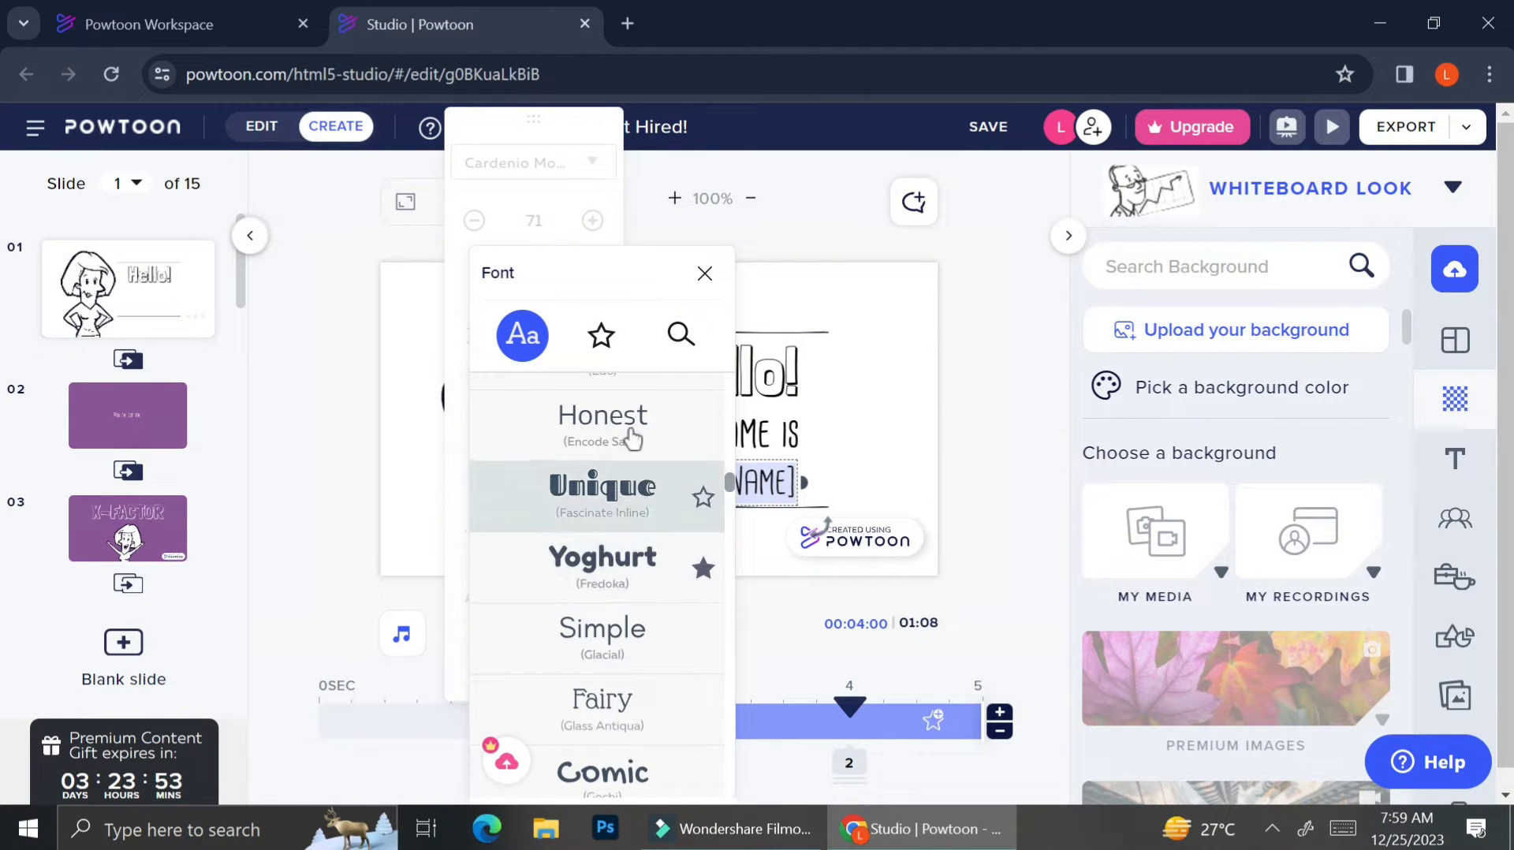
click(604, 338)
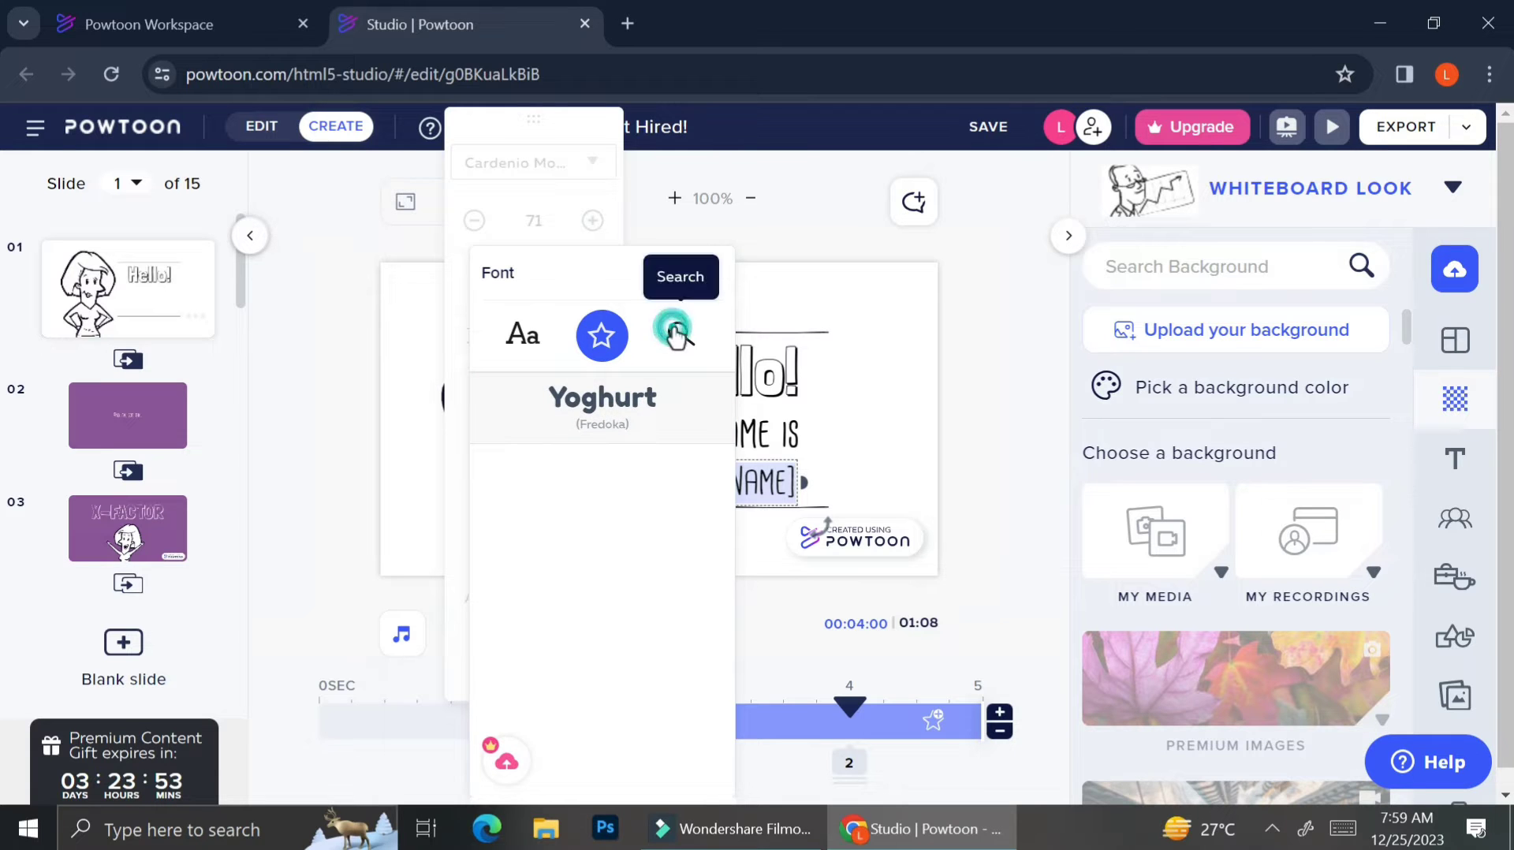
key(Escape)
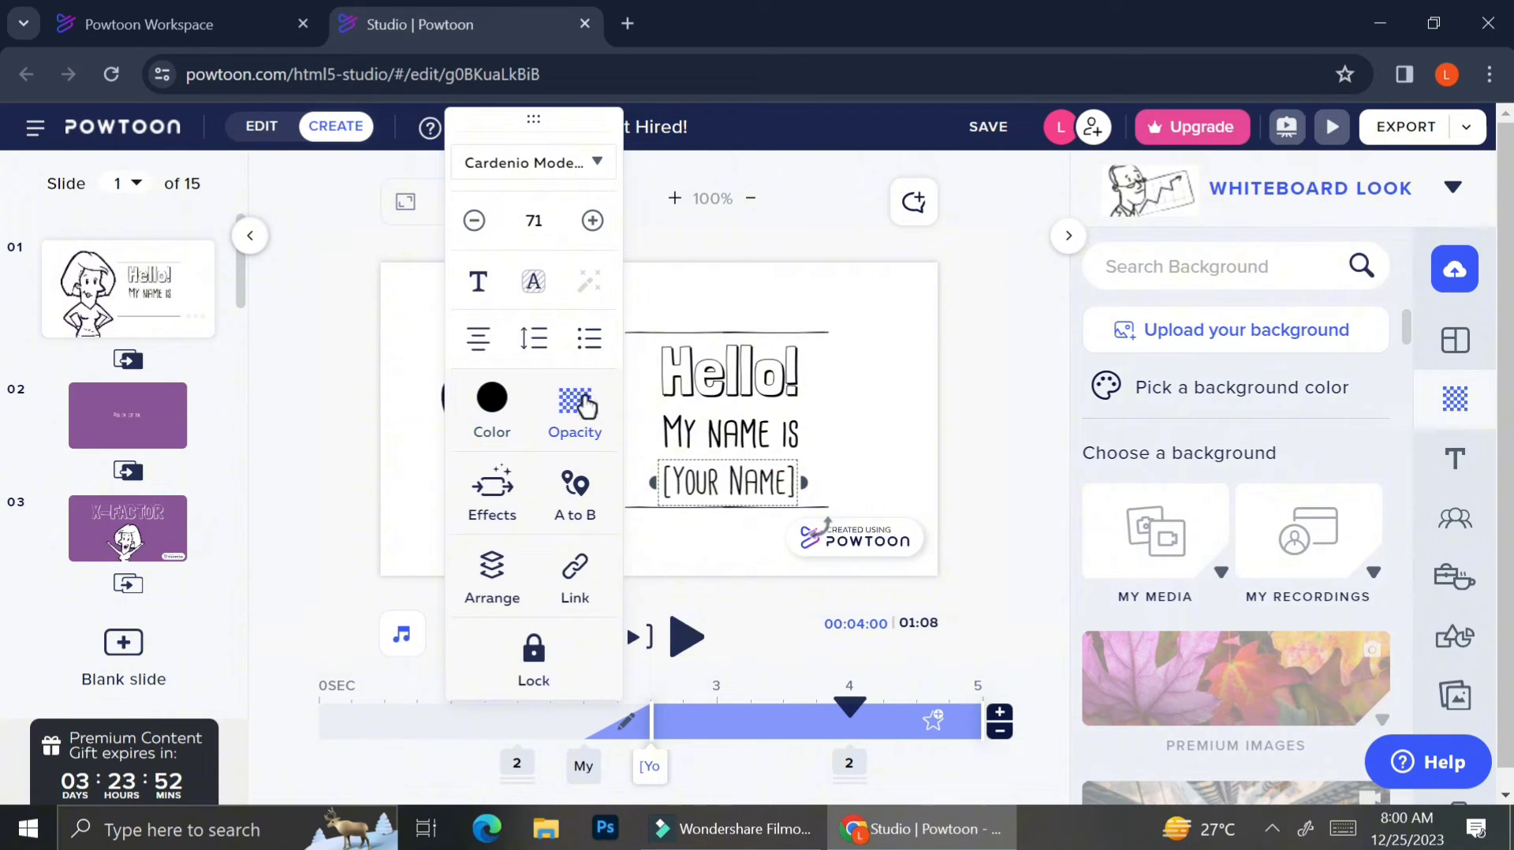
Apply the Hand 01 writing entrance effect to [YOUR NAME], then switch to slide 2.
click(495, 495)
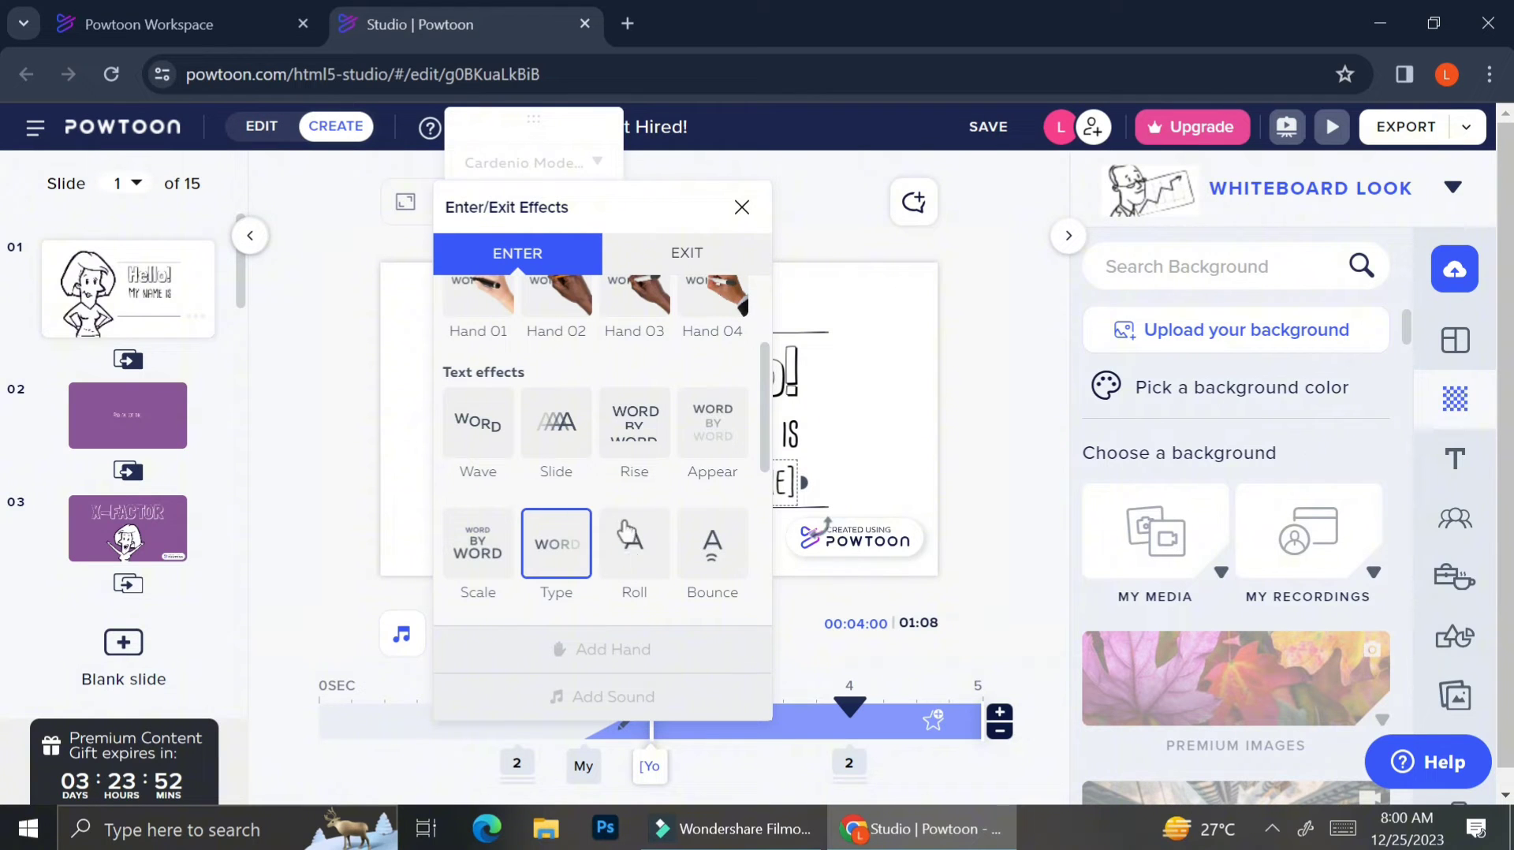
scroll(612, 398, up, 1)
scroll(612, 398, up, 1)
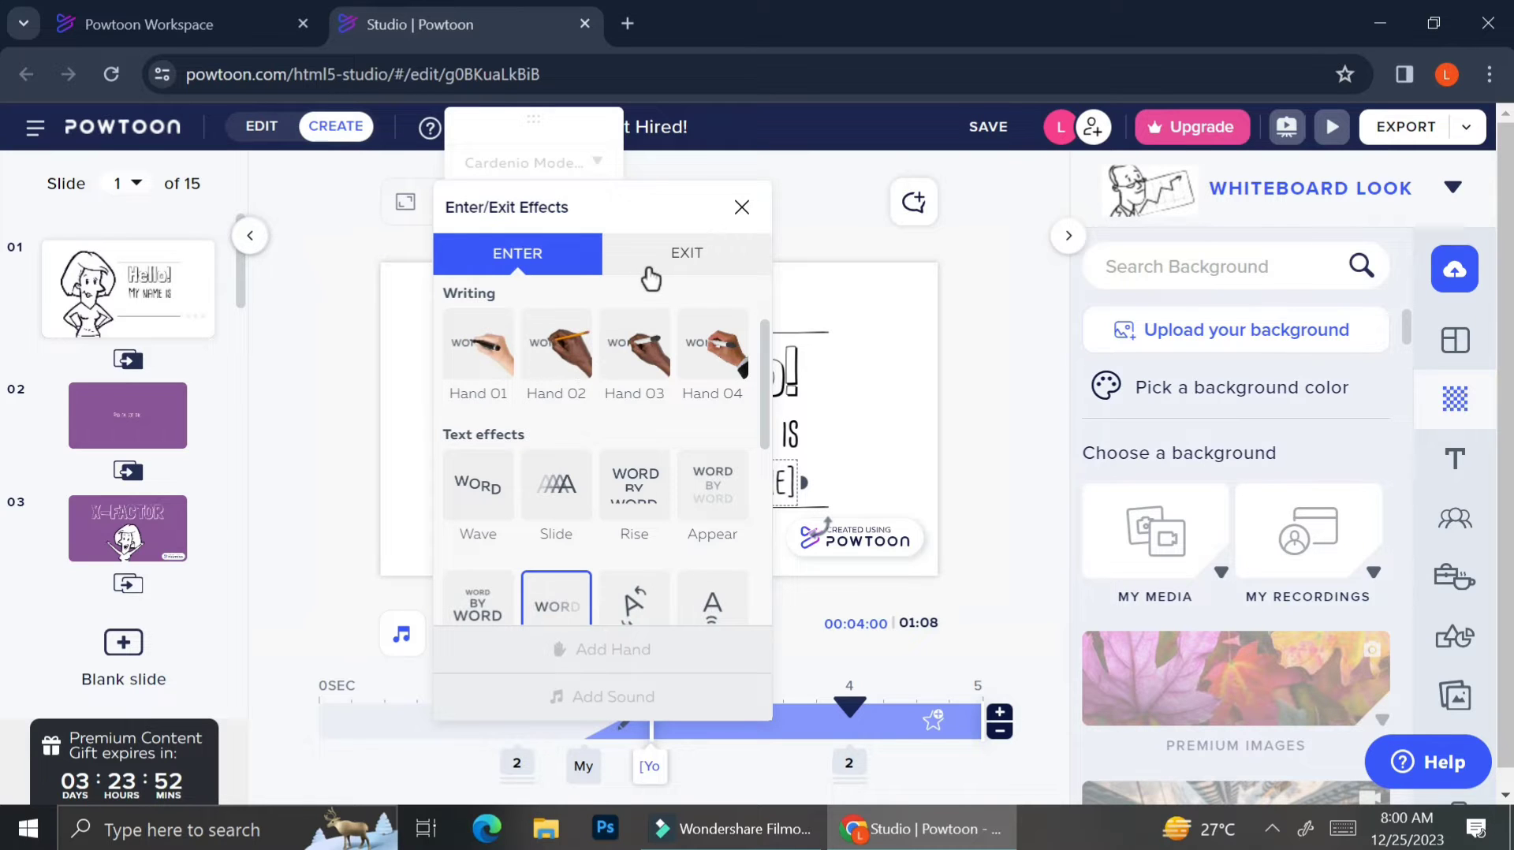
scroll(633, 339, down, 5)
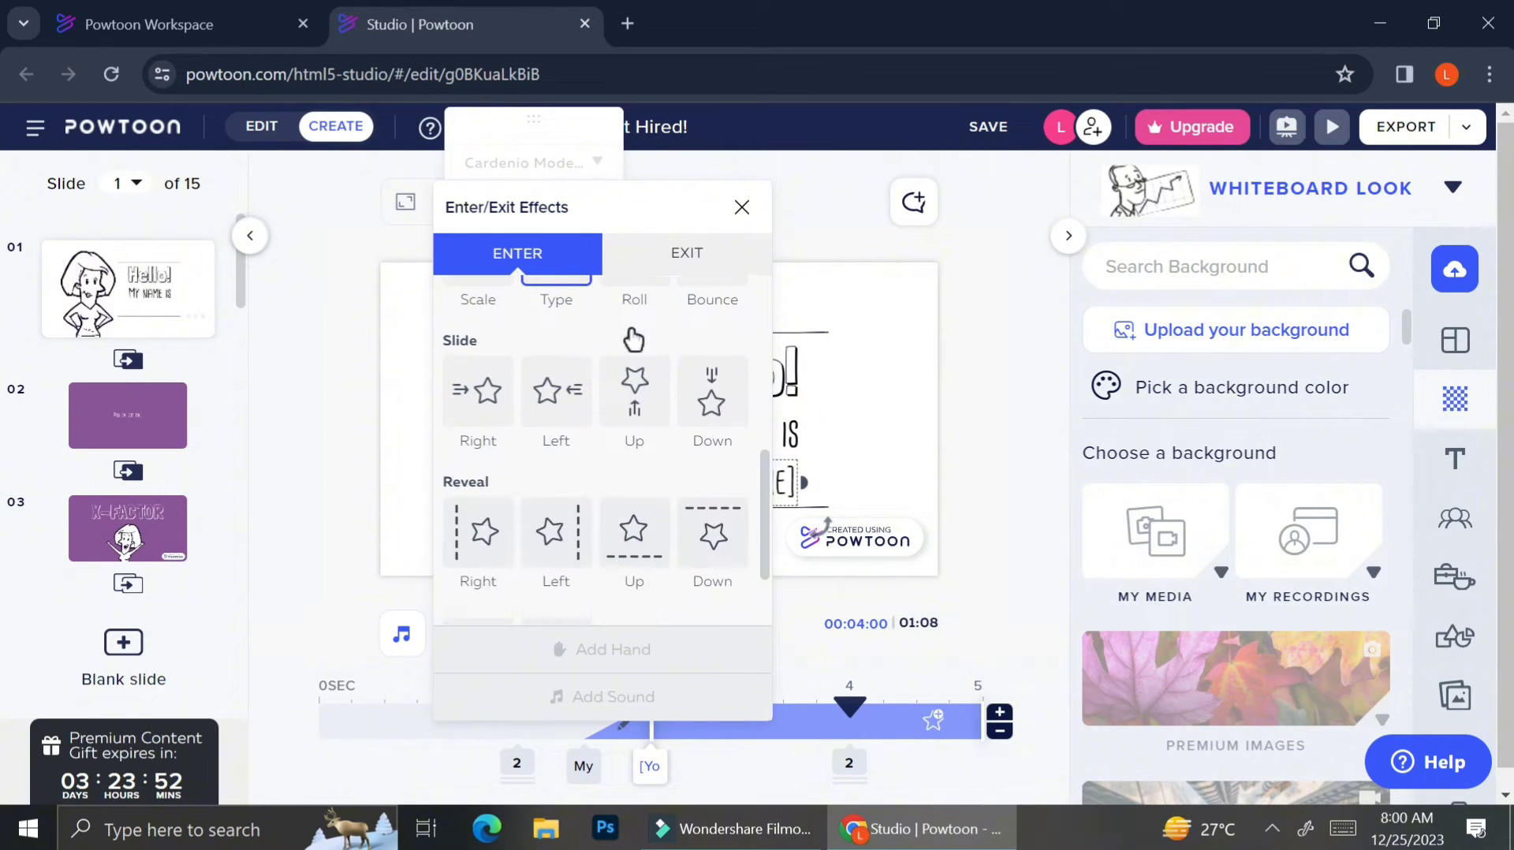
scroll(633, 339, up, 5)
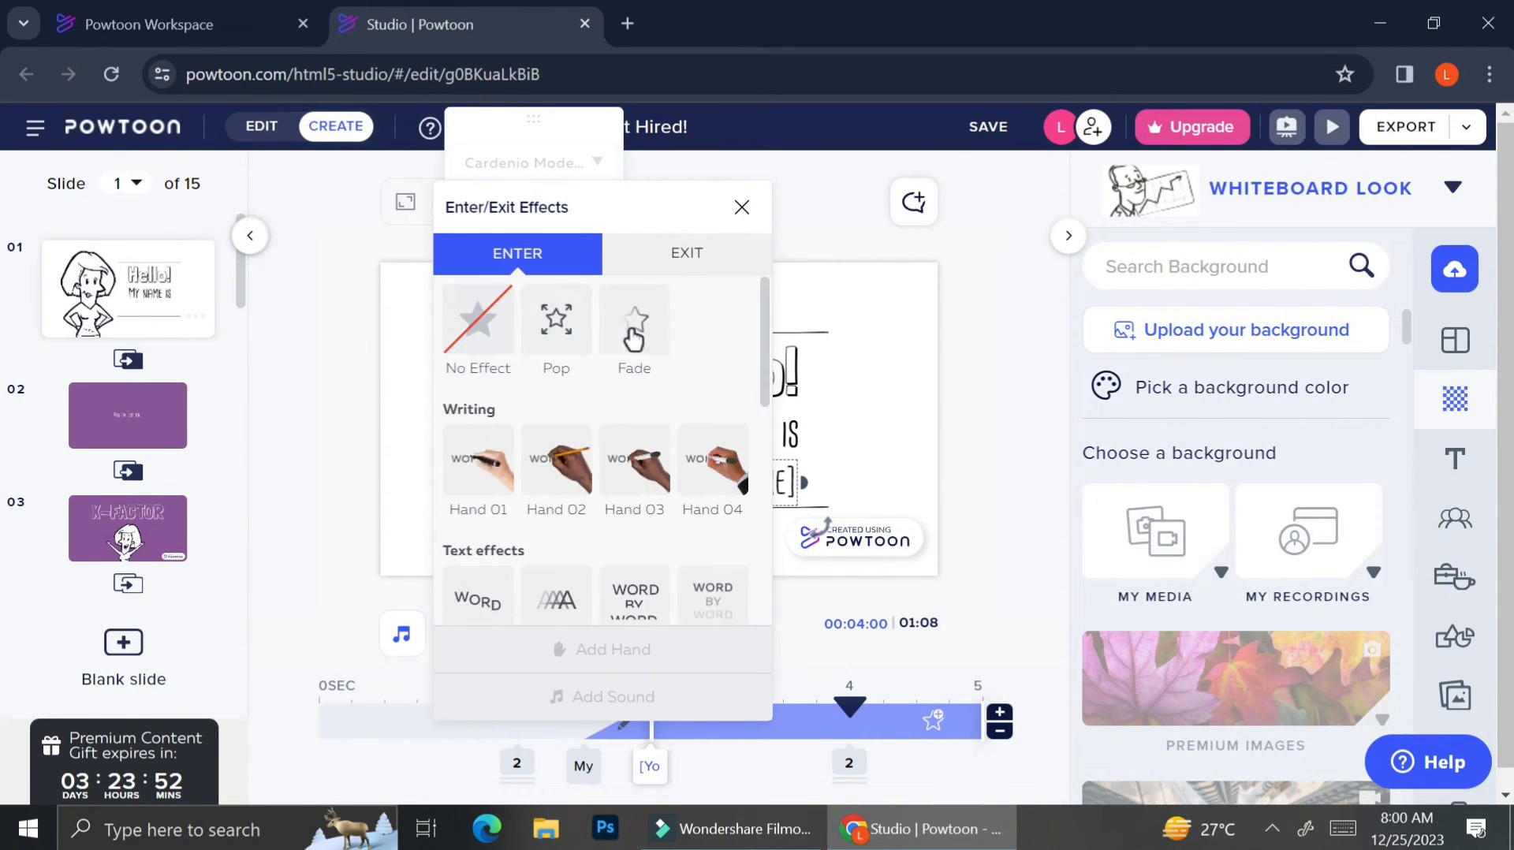
click(491, 489)
click(115, 406)
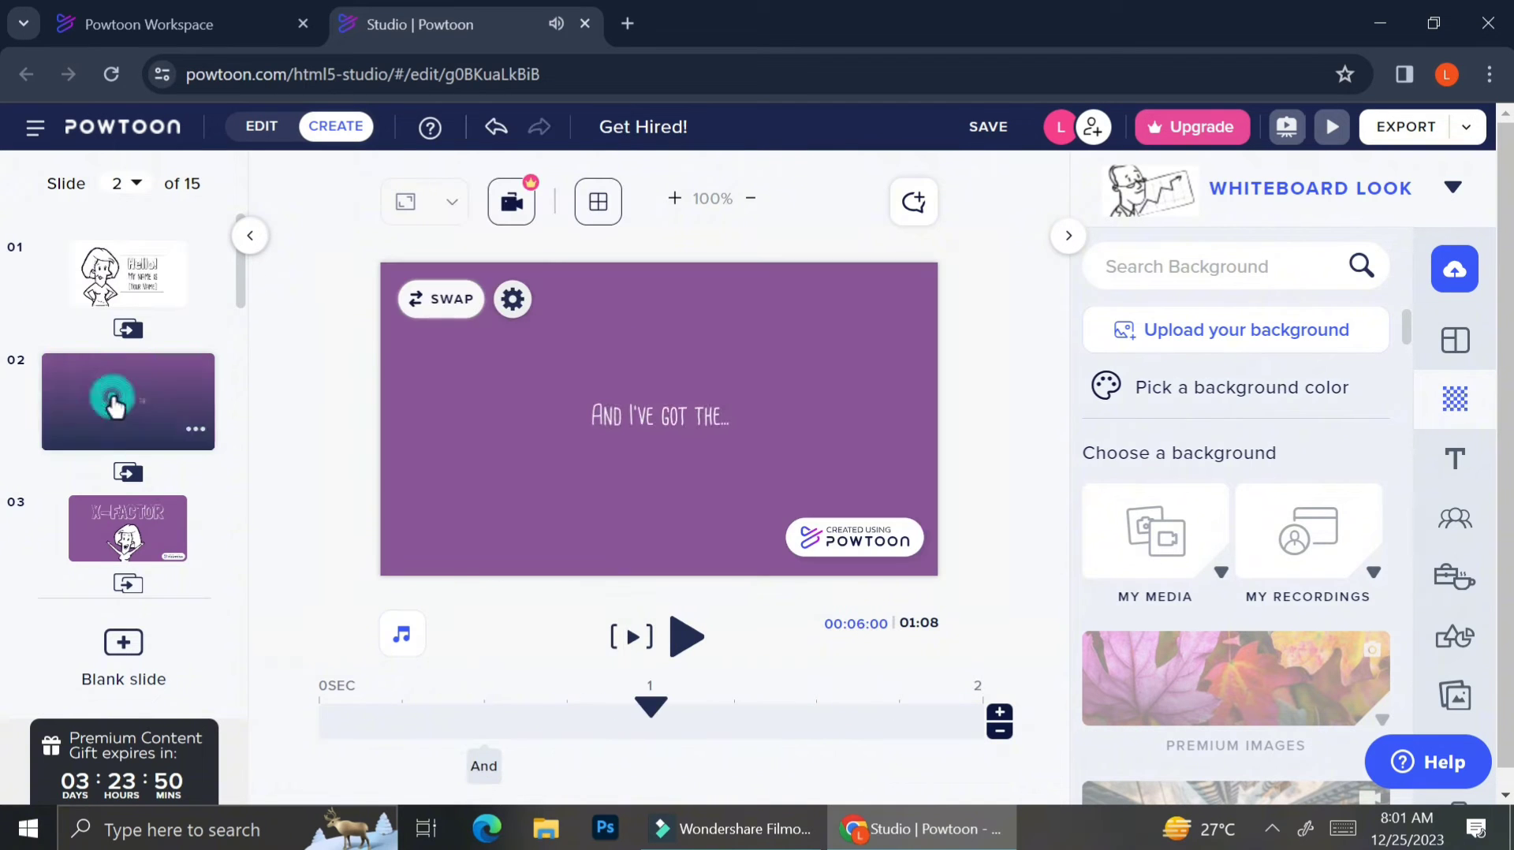
Apply the Stylized 'Powtoon' transition between slides 1 and 2.
click(128, 328)
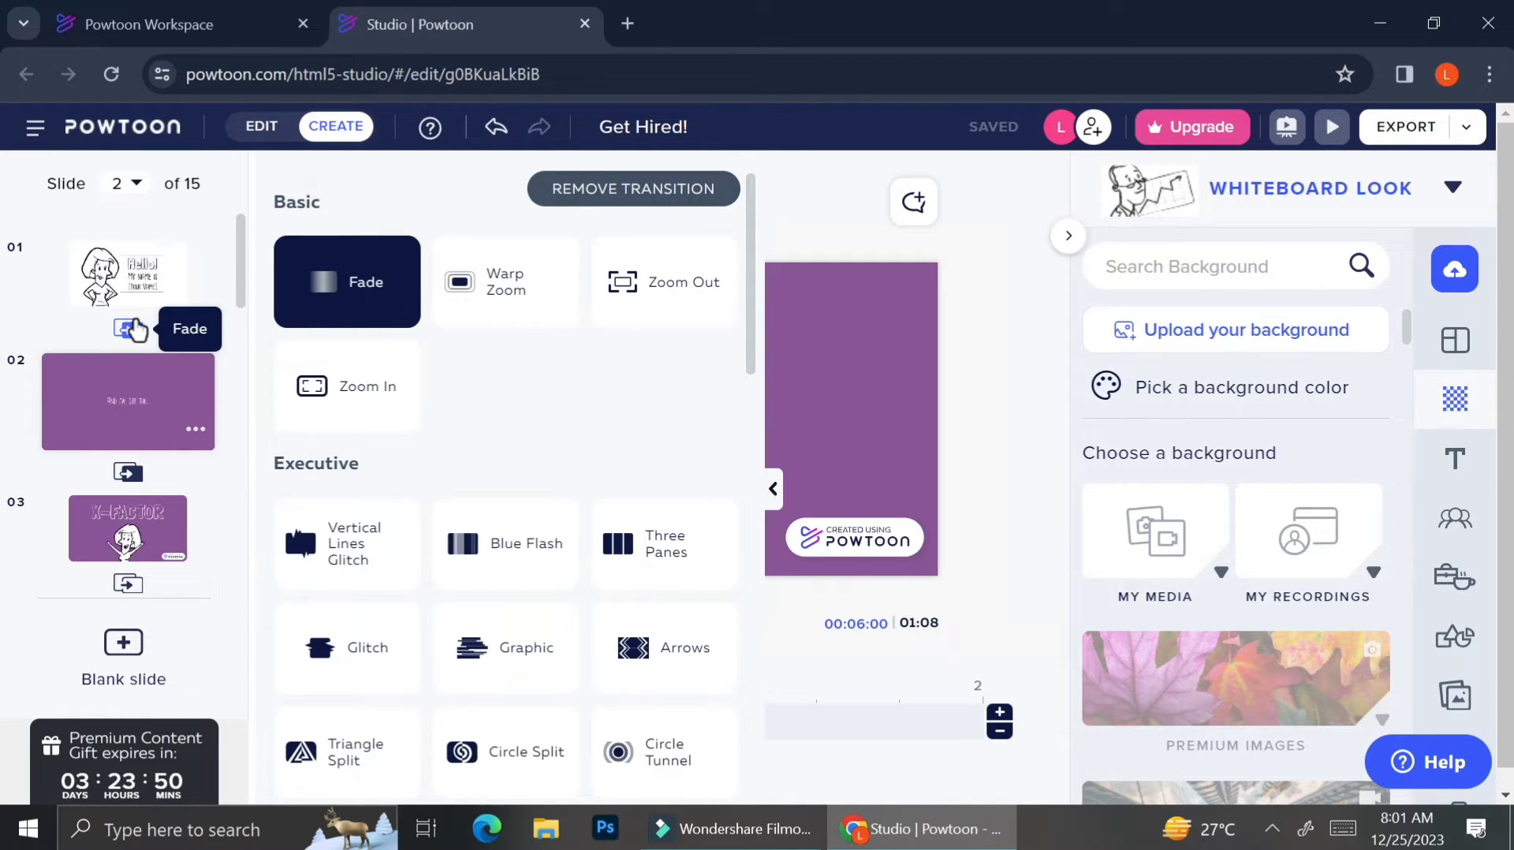
scroll(462, 471, down, 2)
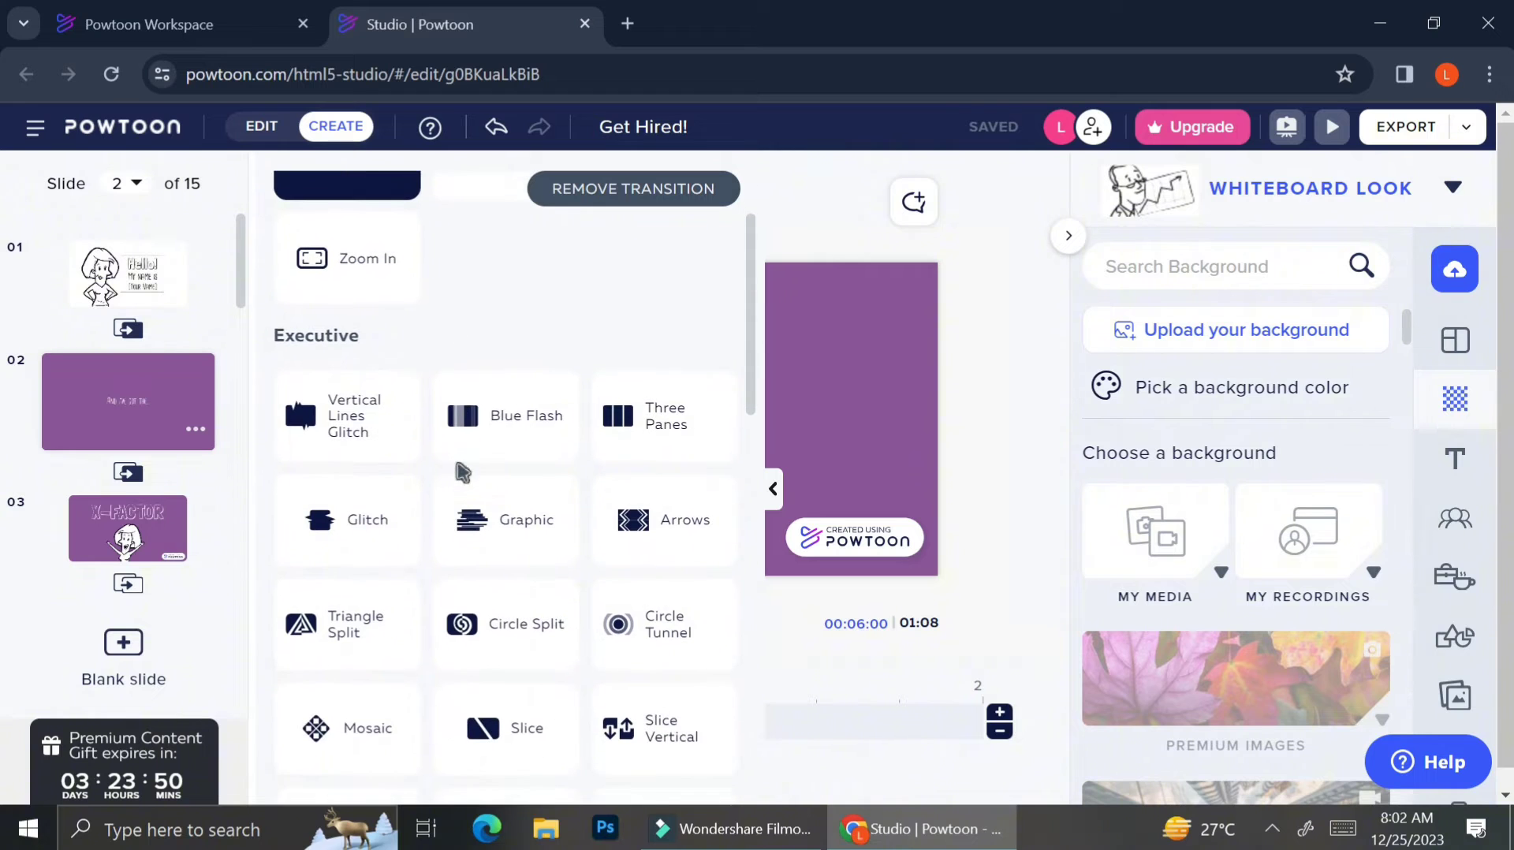
scroll(466, 473, down, 4)
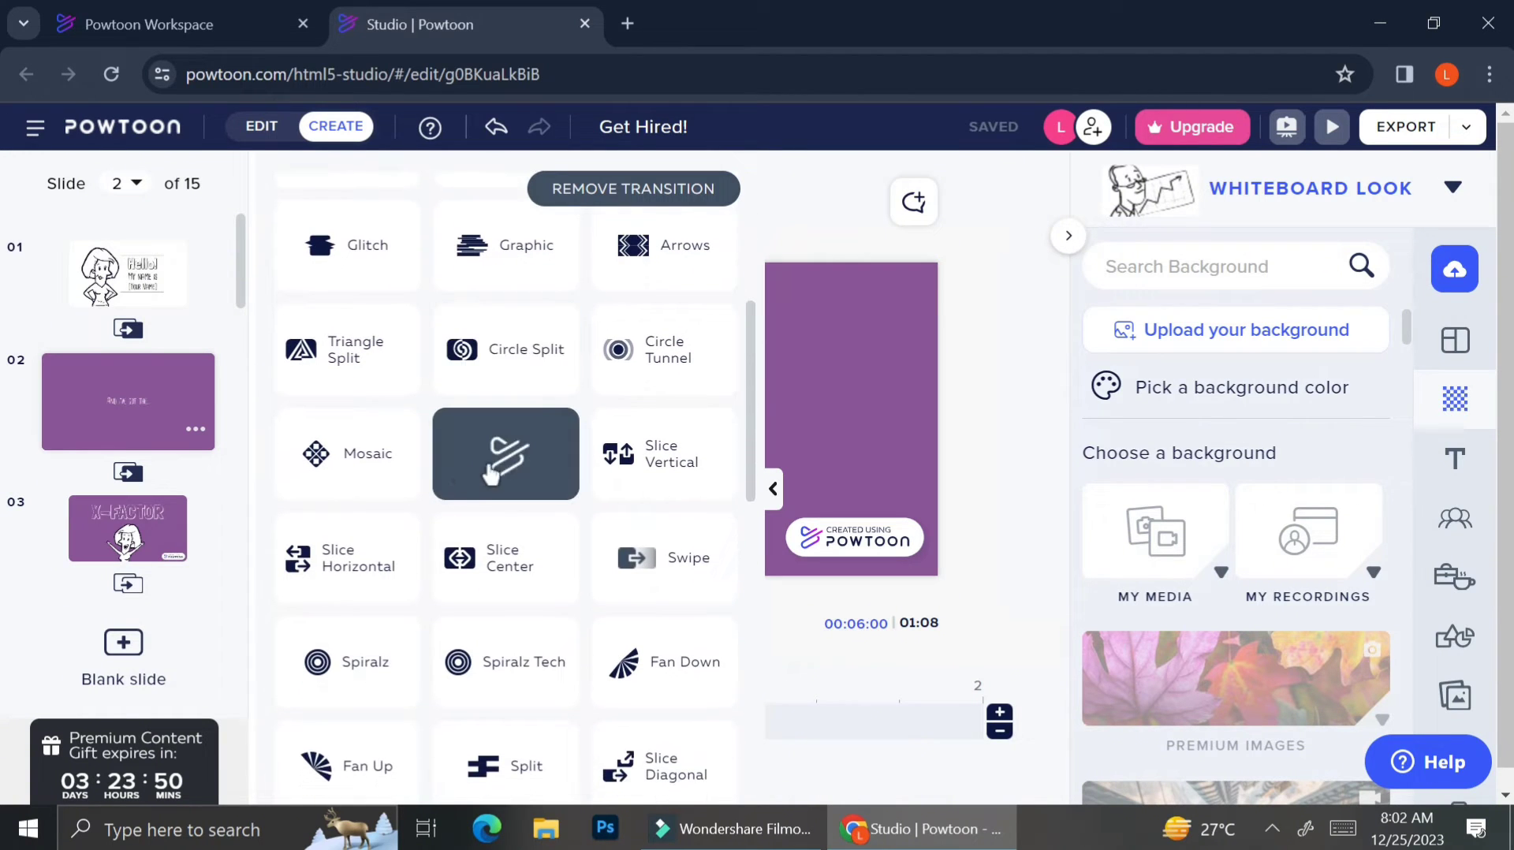
scroll(501, 481, down, 1)
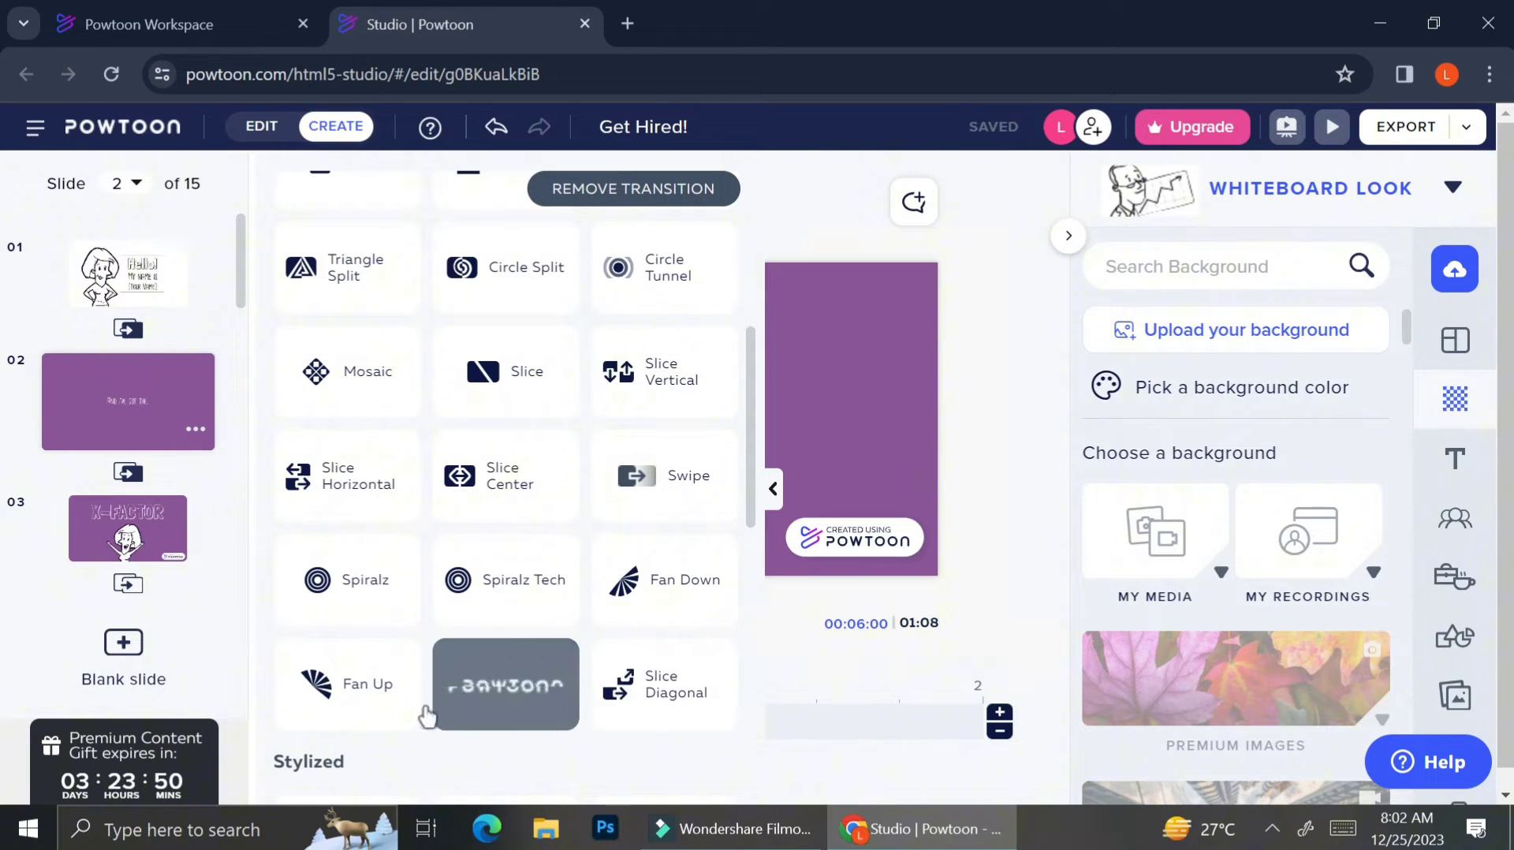
scroll(314, 698, down, 2)
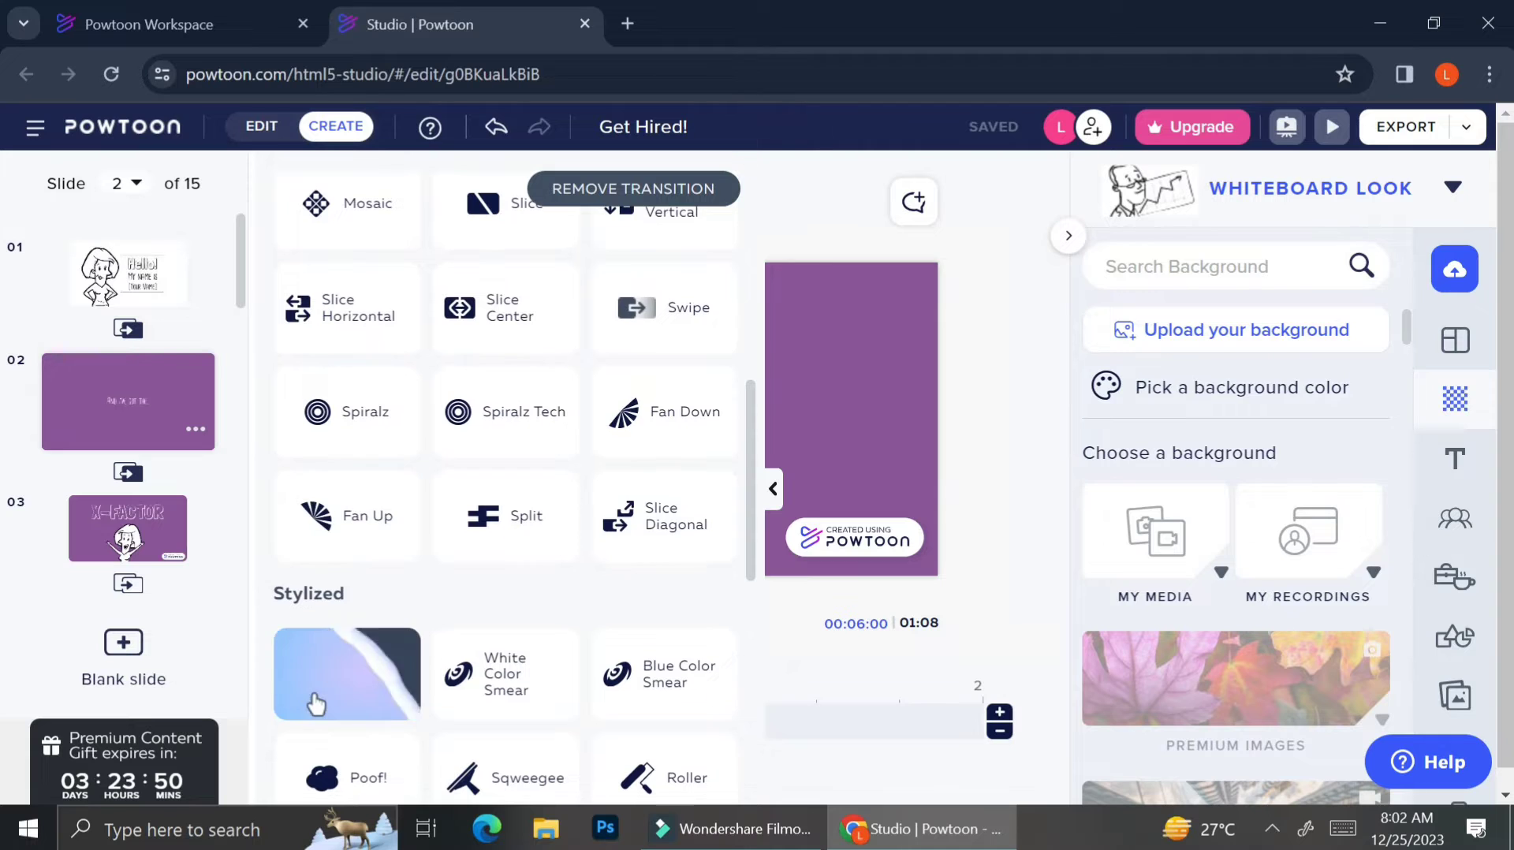
scroll(316, 704, down, 3)
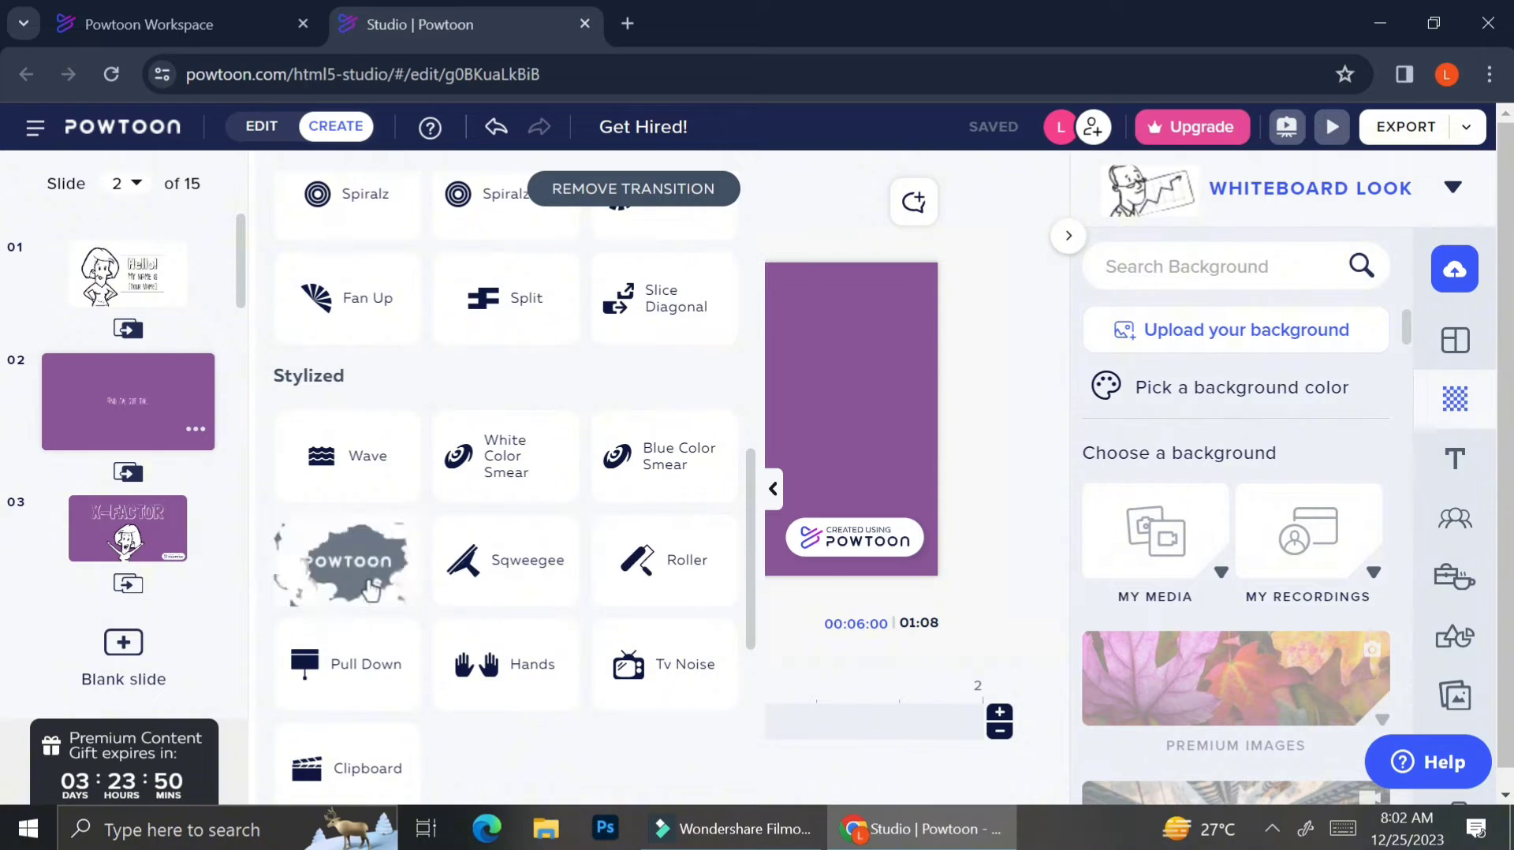
click(526, 697)
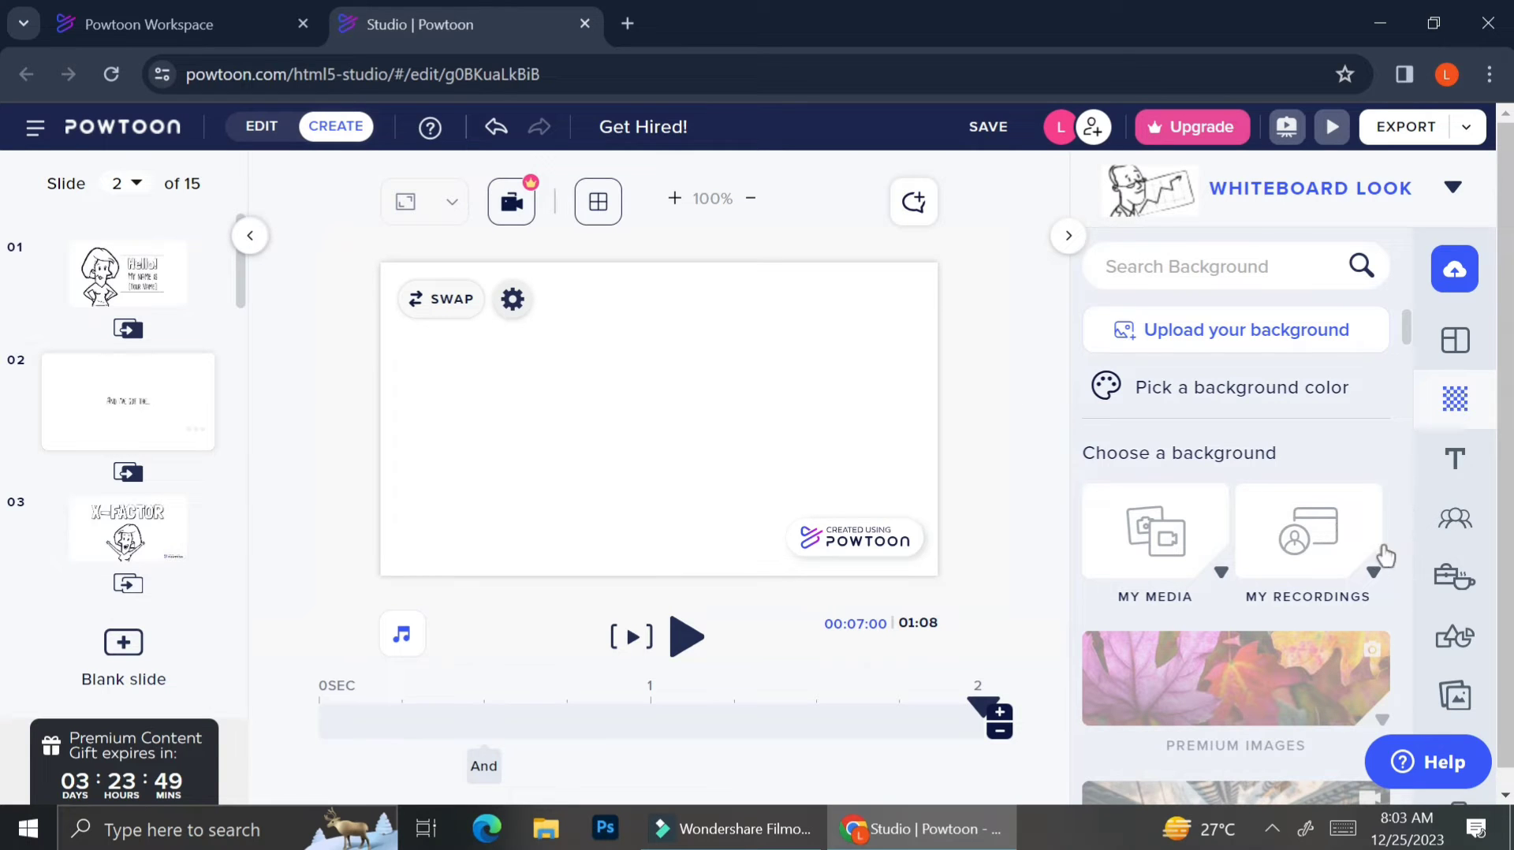
From the Marker character set, add the woman in the Pointing pose to slide 2.
click(1467, 532)
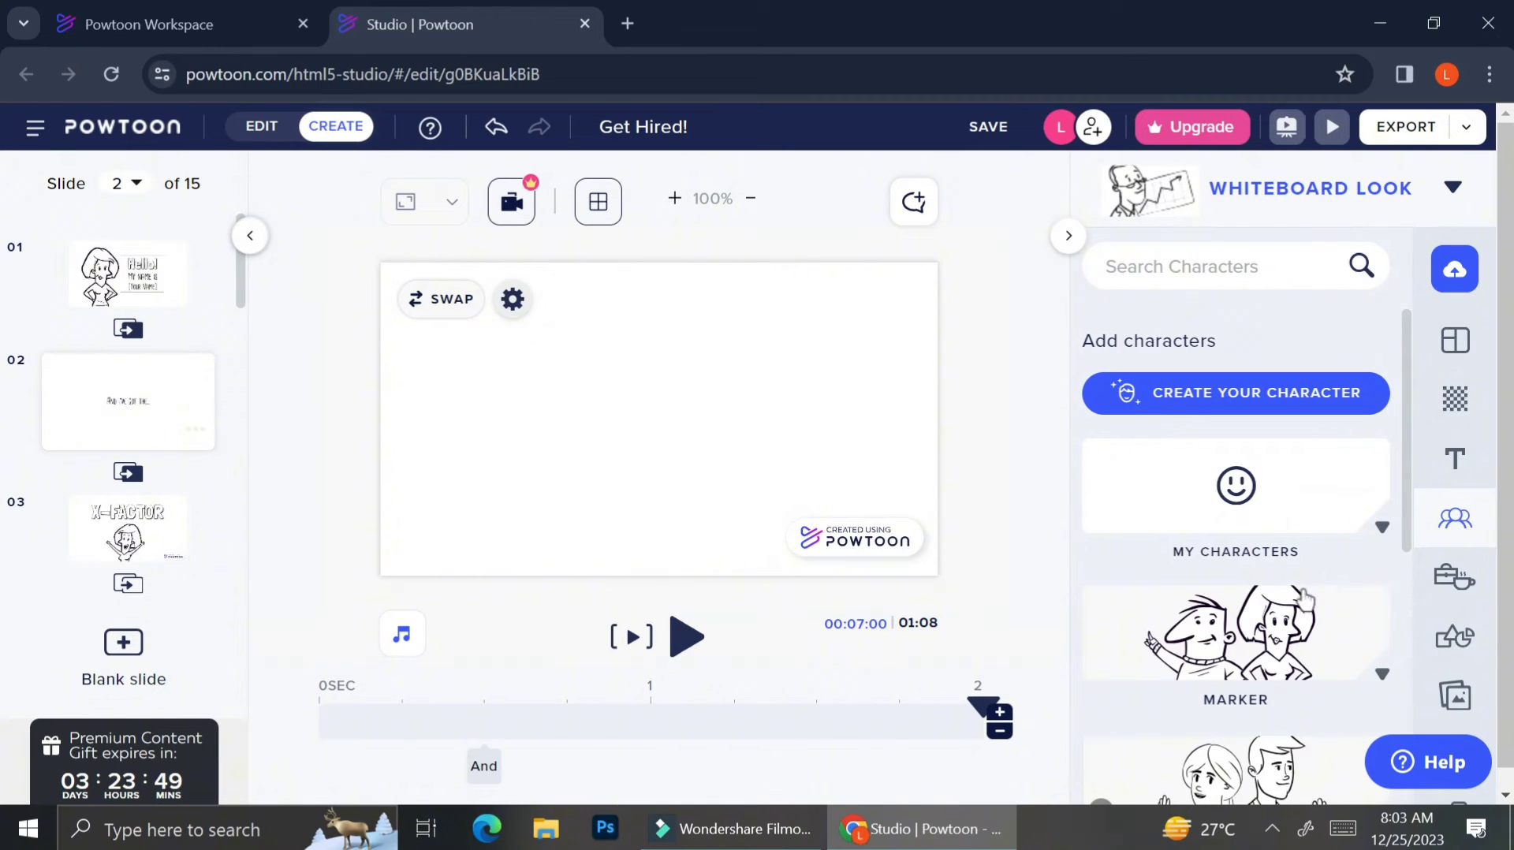
scroll(1272, 621, down, 3)
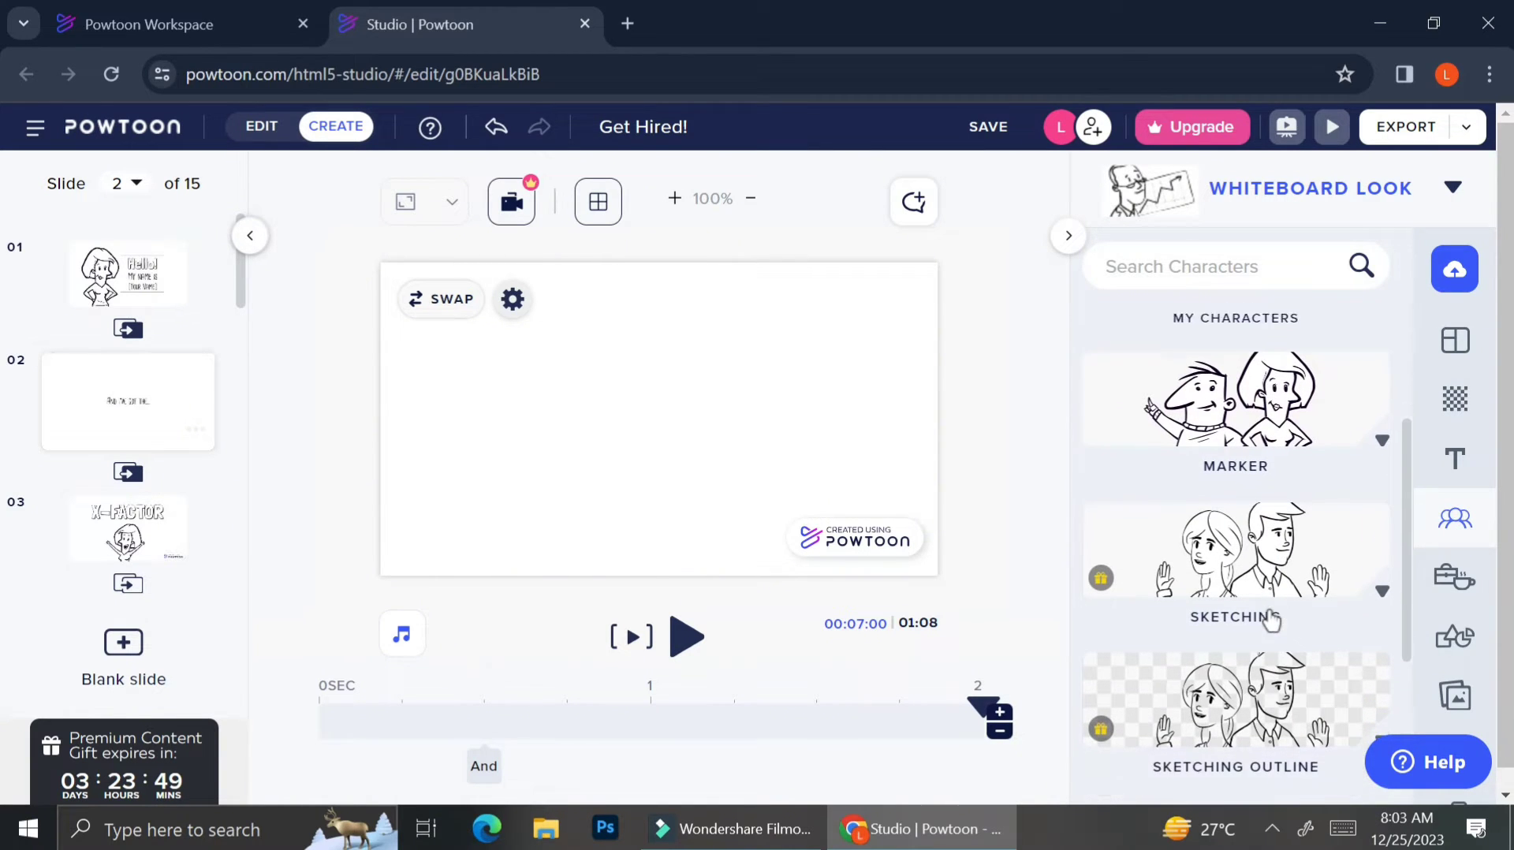
scroll(1271, 621, down, 3)
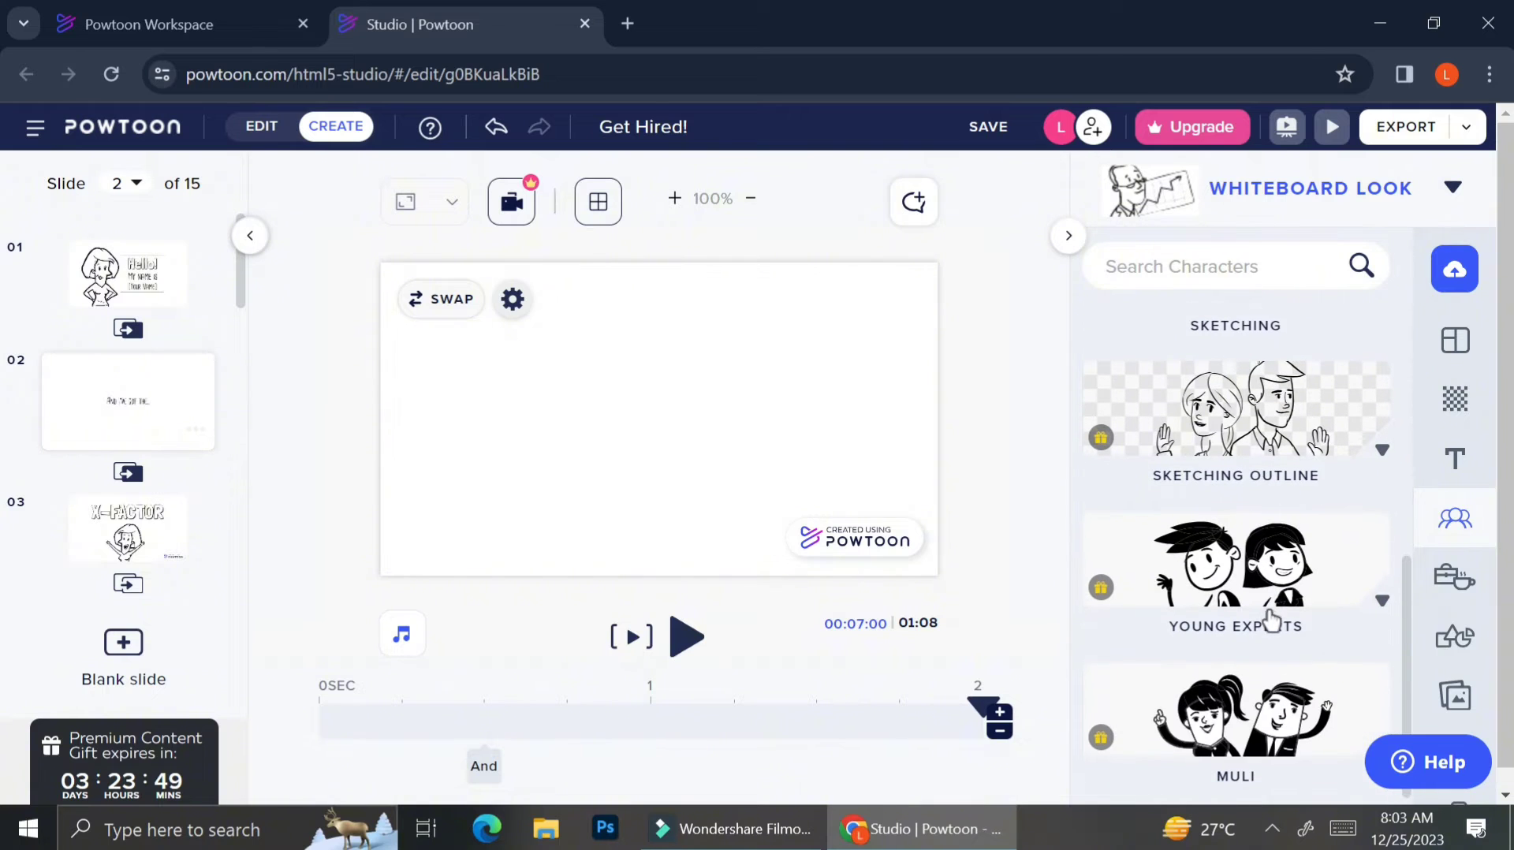
scroll(1271, 619, down, 1)
scroll(1271, 619, up, 7)
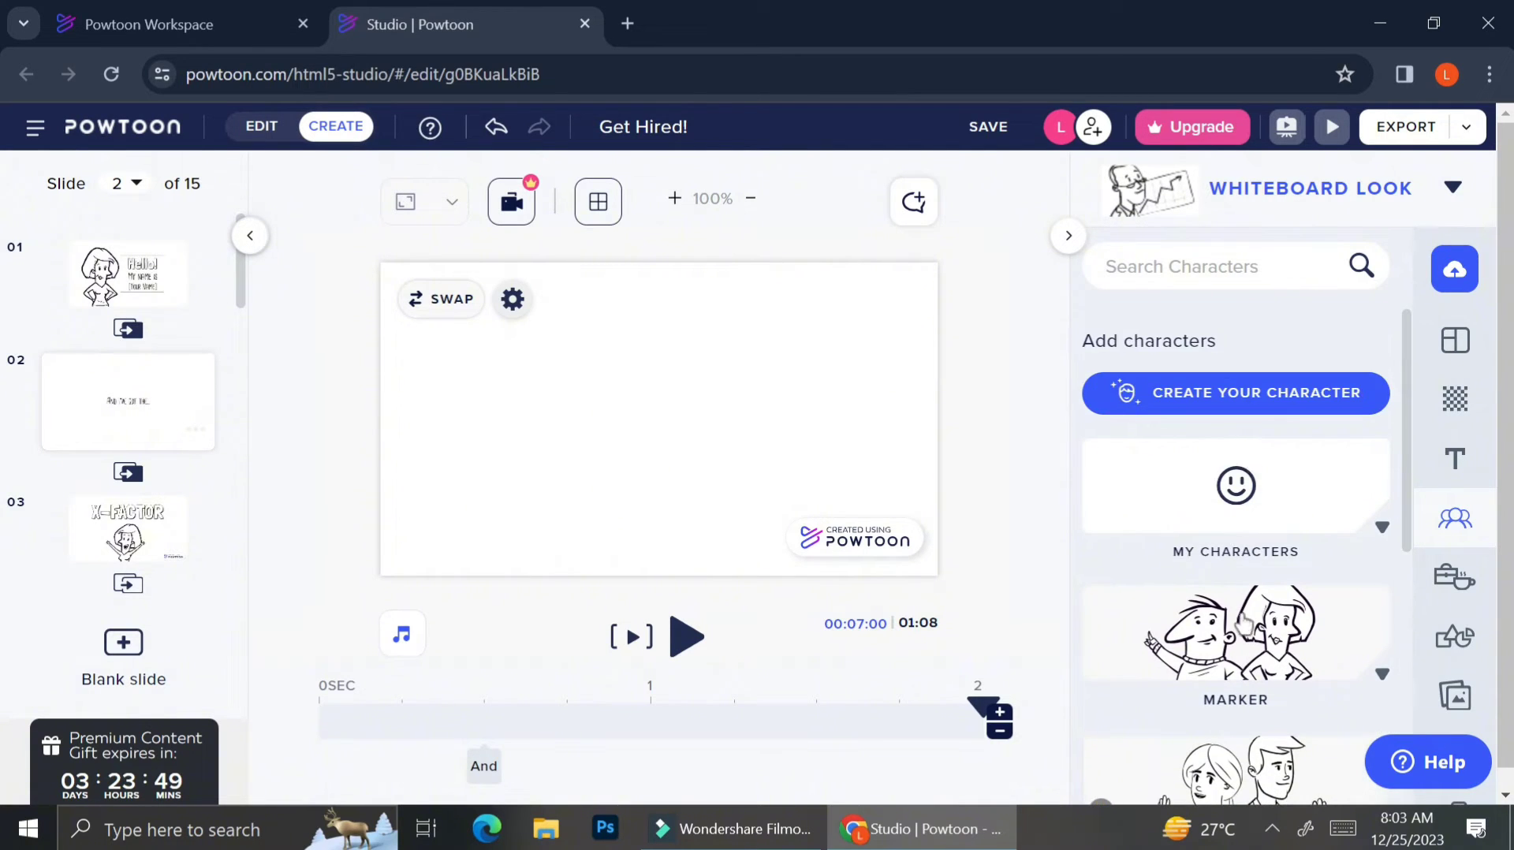
click(1245, 662)
scroll(1244, 662, down, 1)
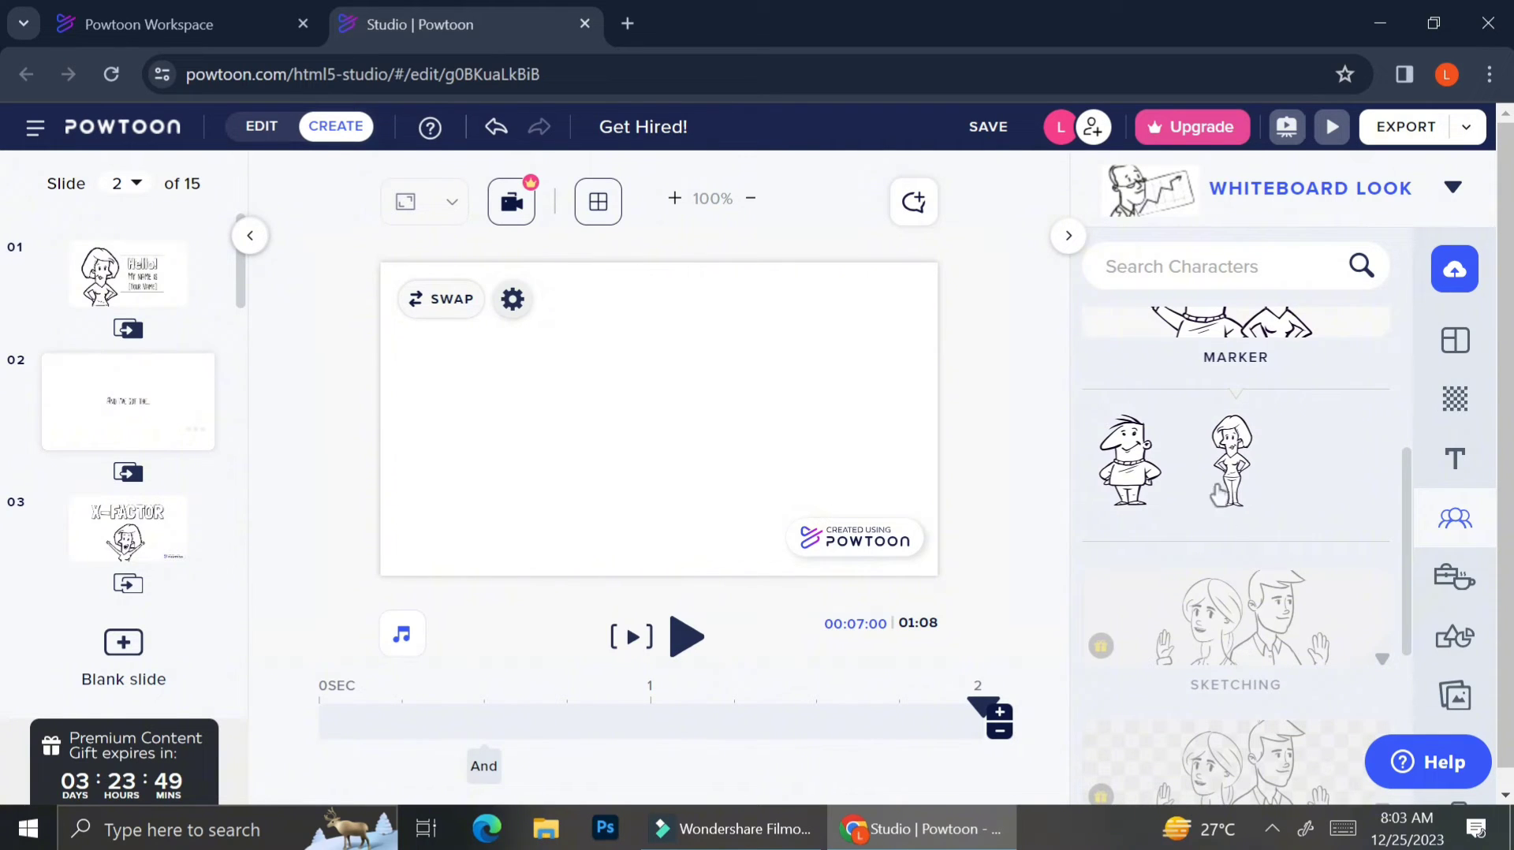
mouse_move(1223, 470)
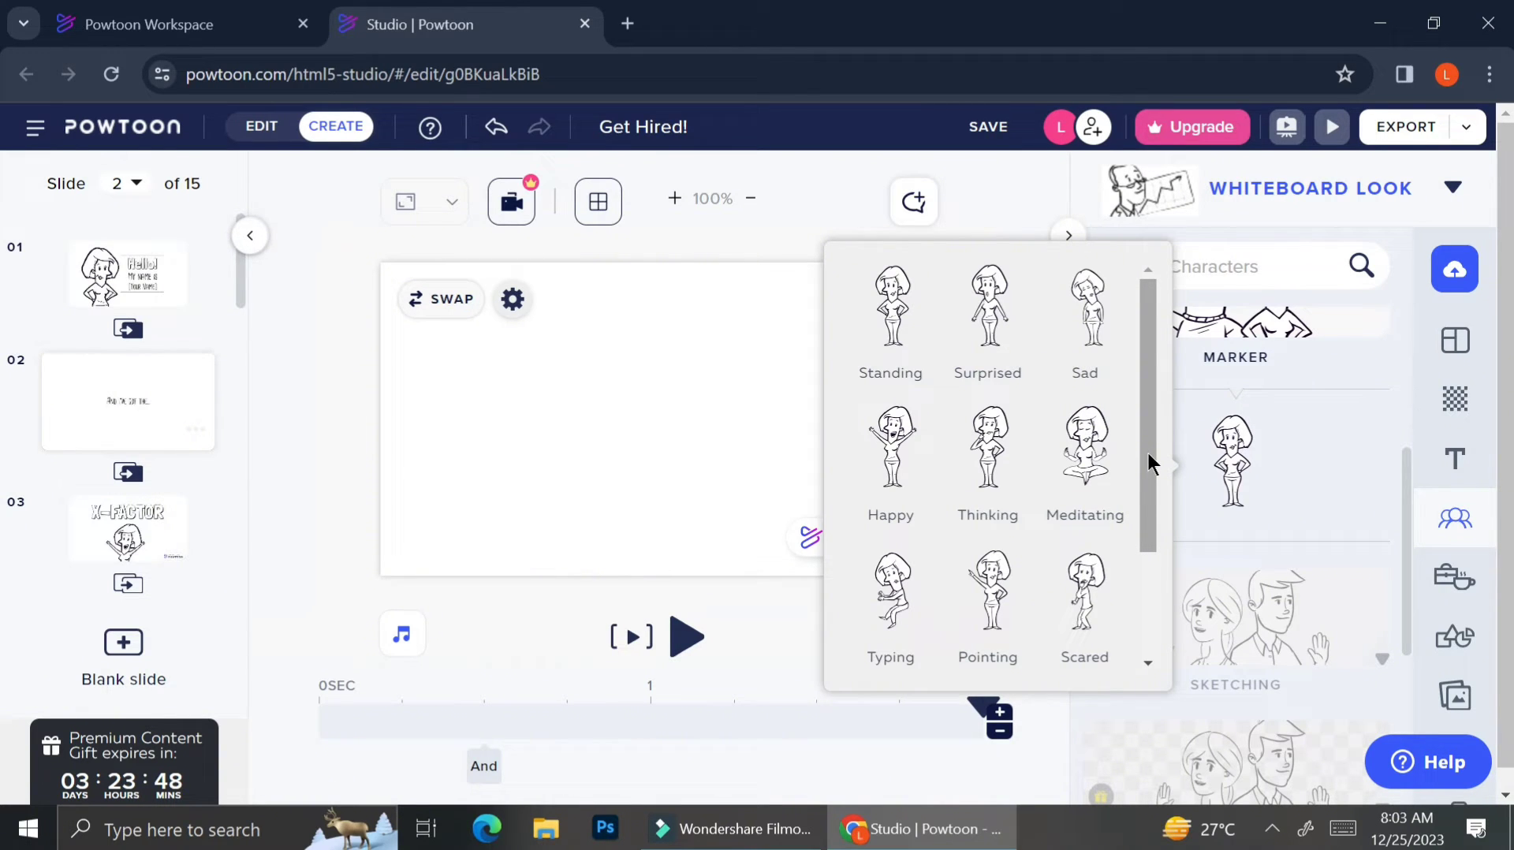
drag(1148, 453, 1143, 528)
click(1143, 543)
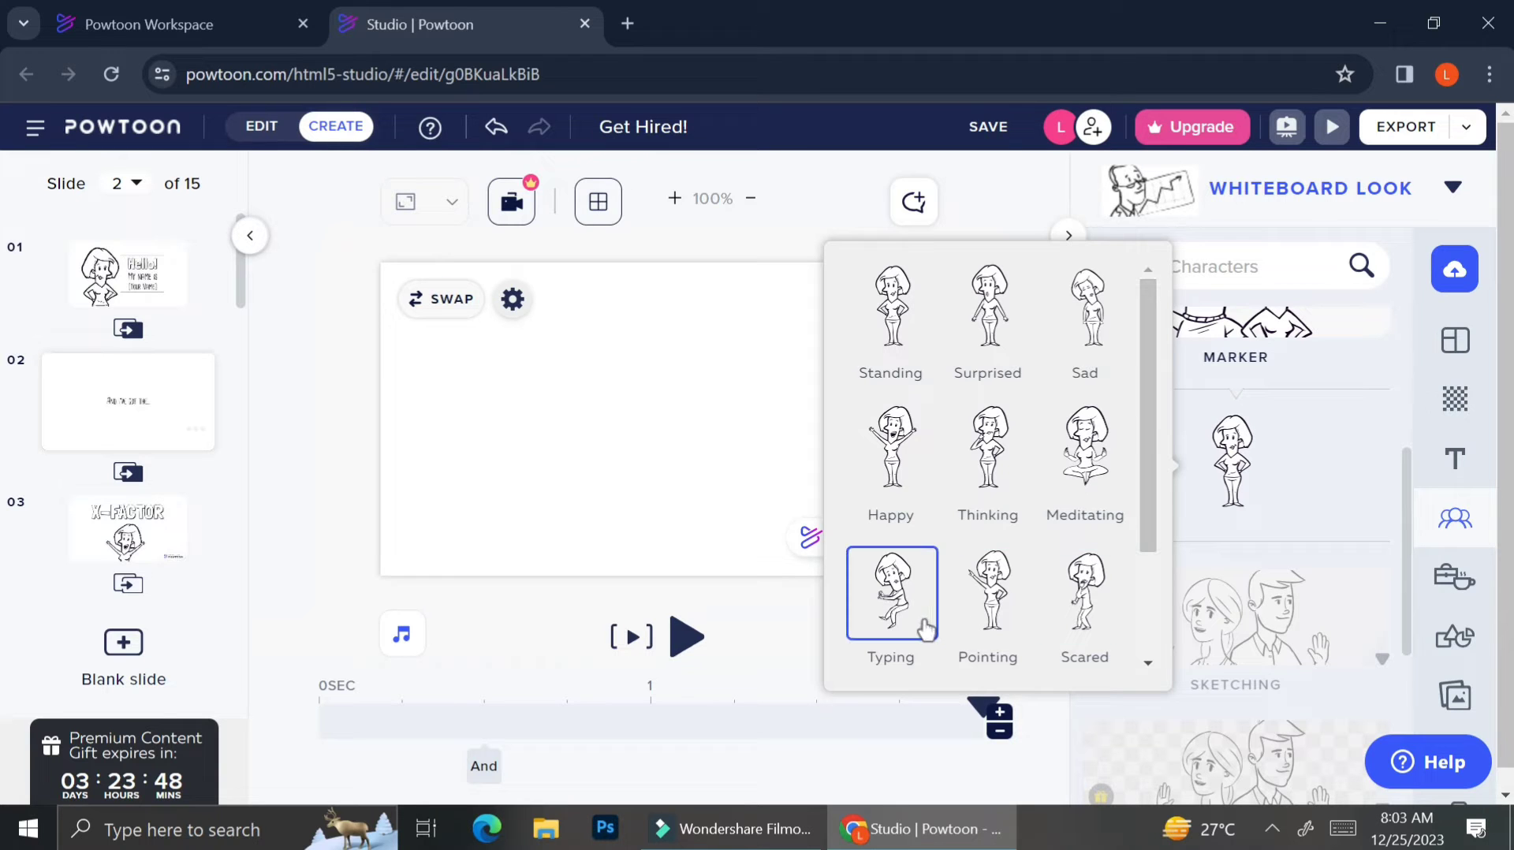
click(991, 601)
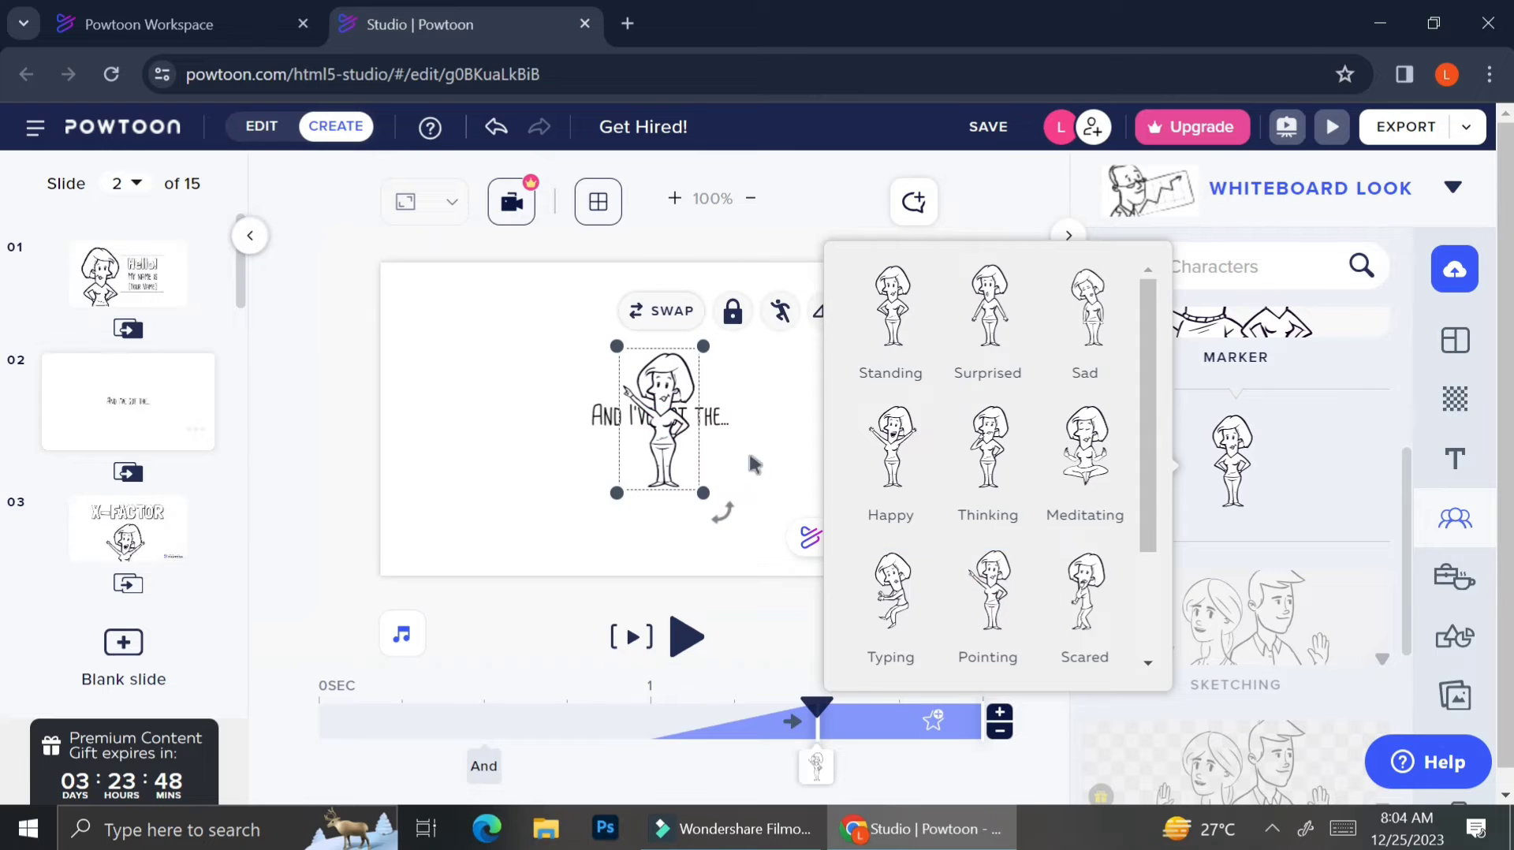
Flip the woman character so she faces the opposite direction.
click(780, 312)
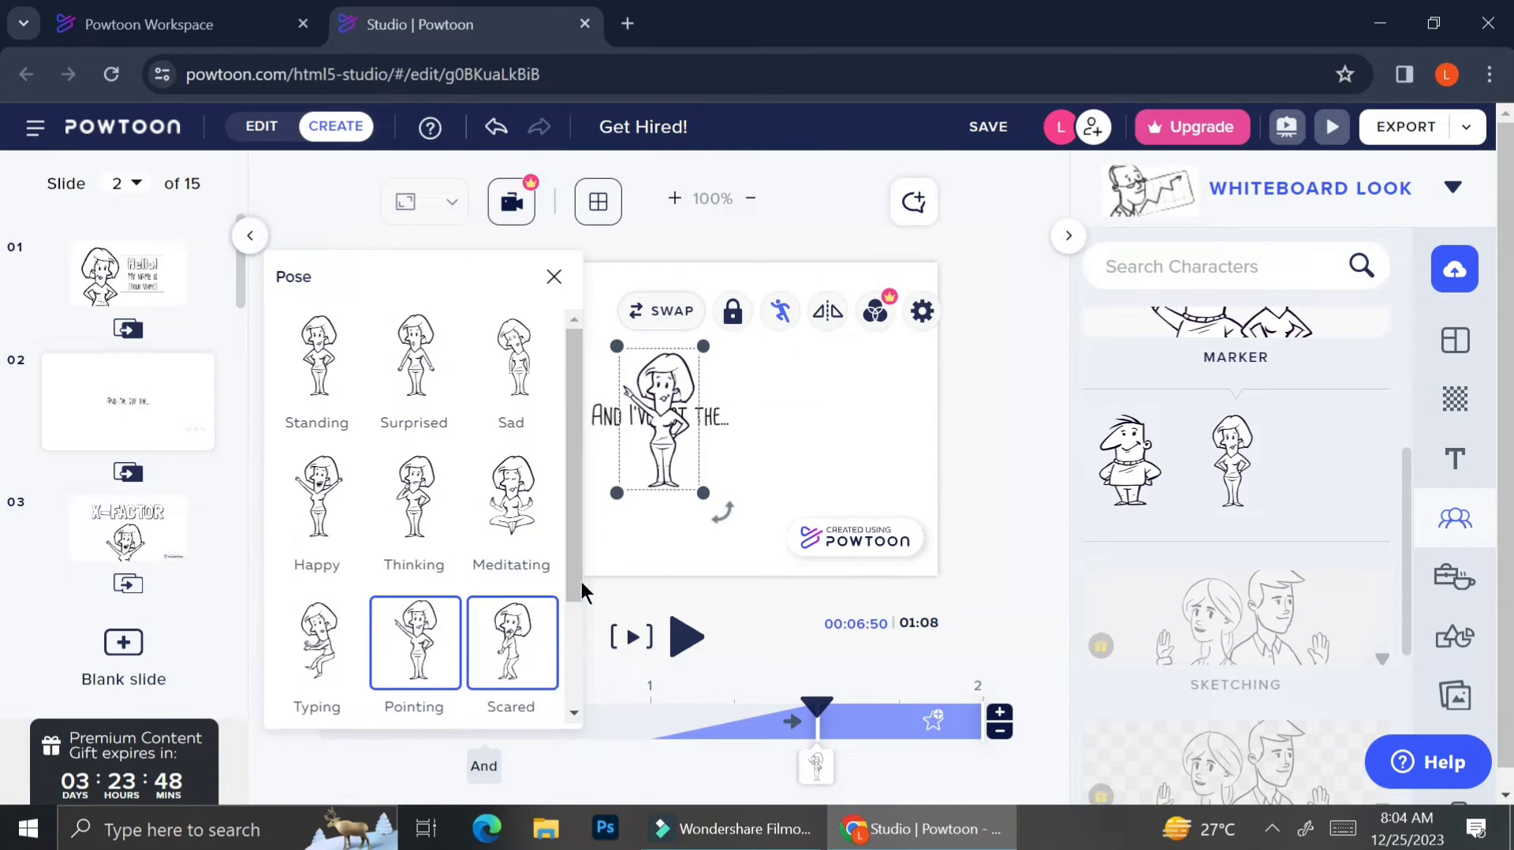
click(842, 316)
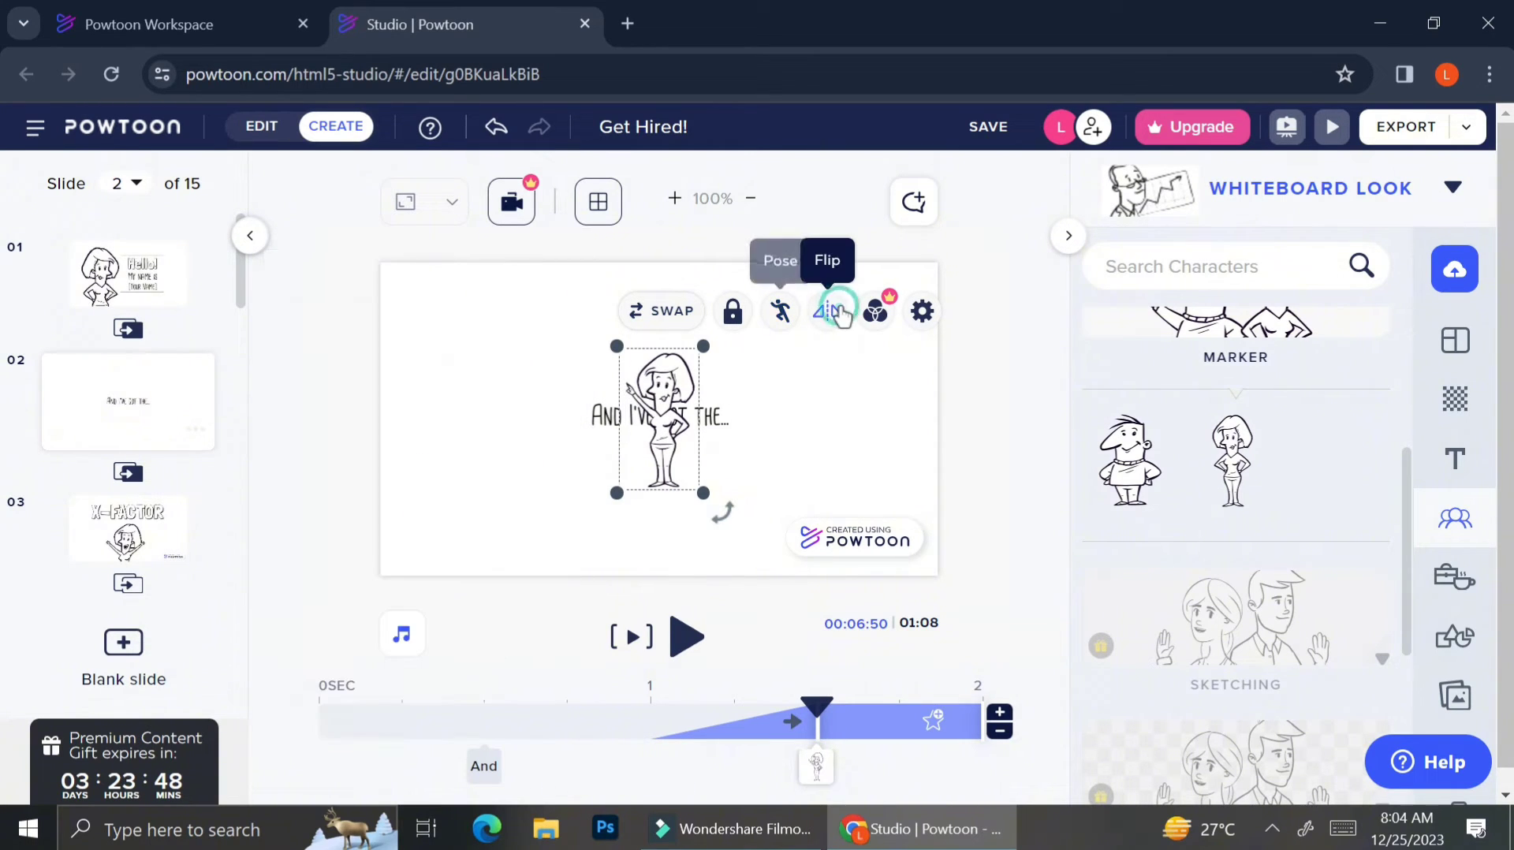
click(842, 316)
click(842, 316)
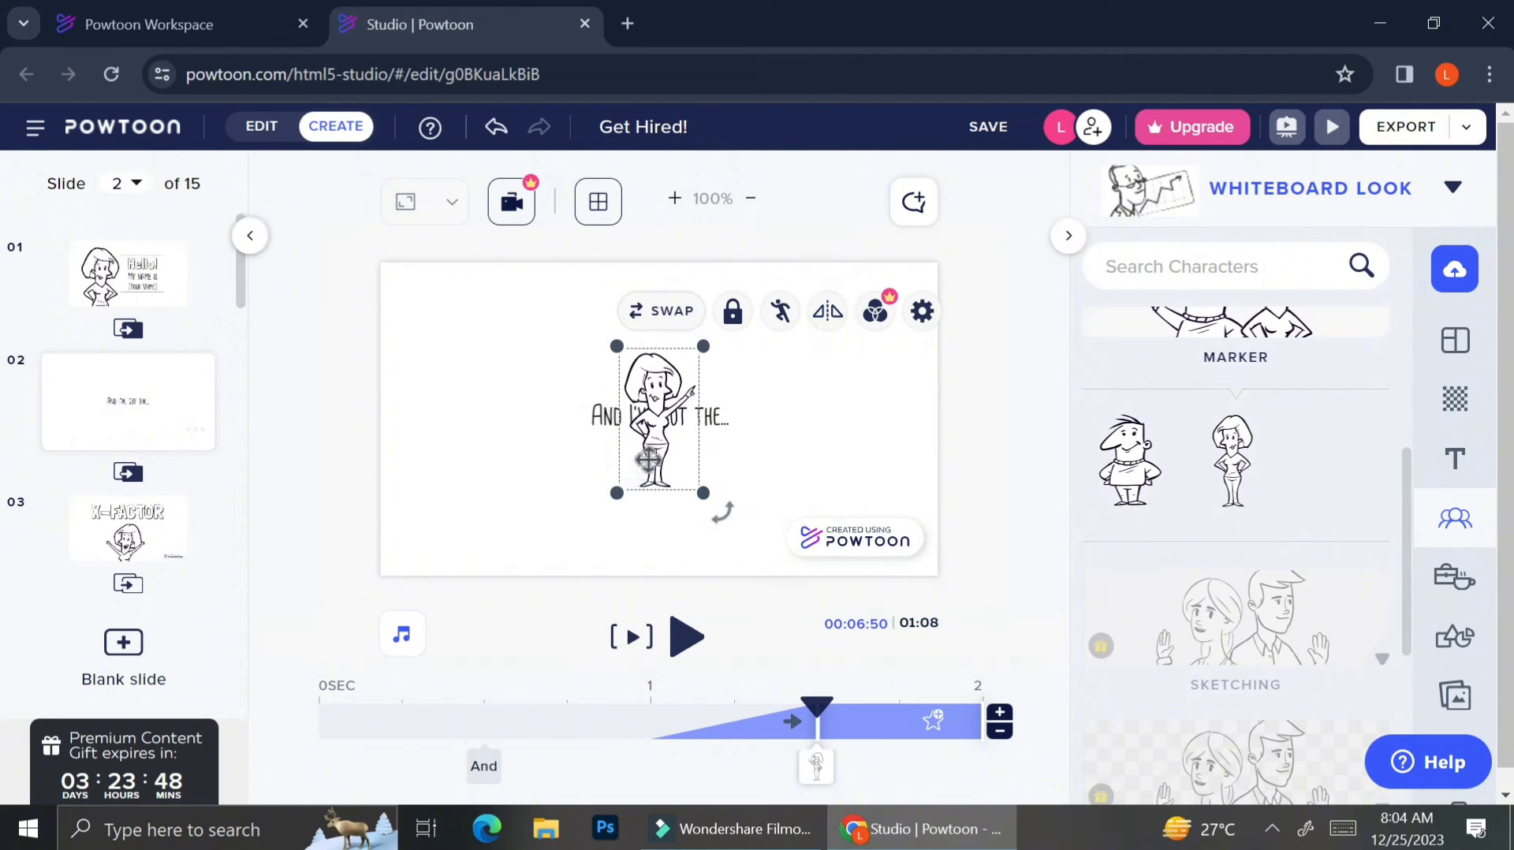
click(827, 311)
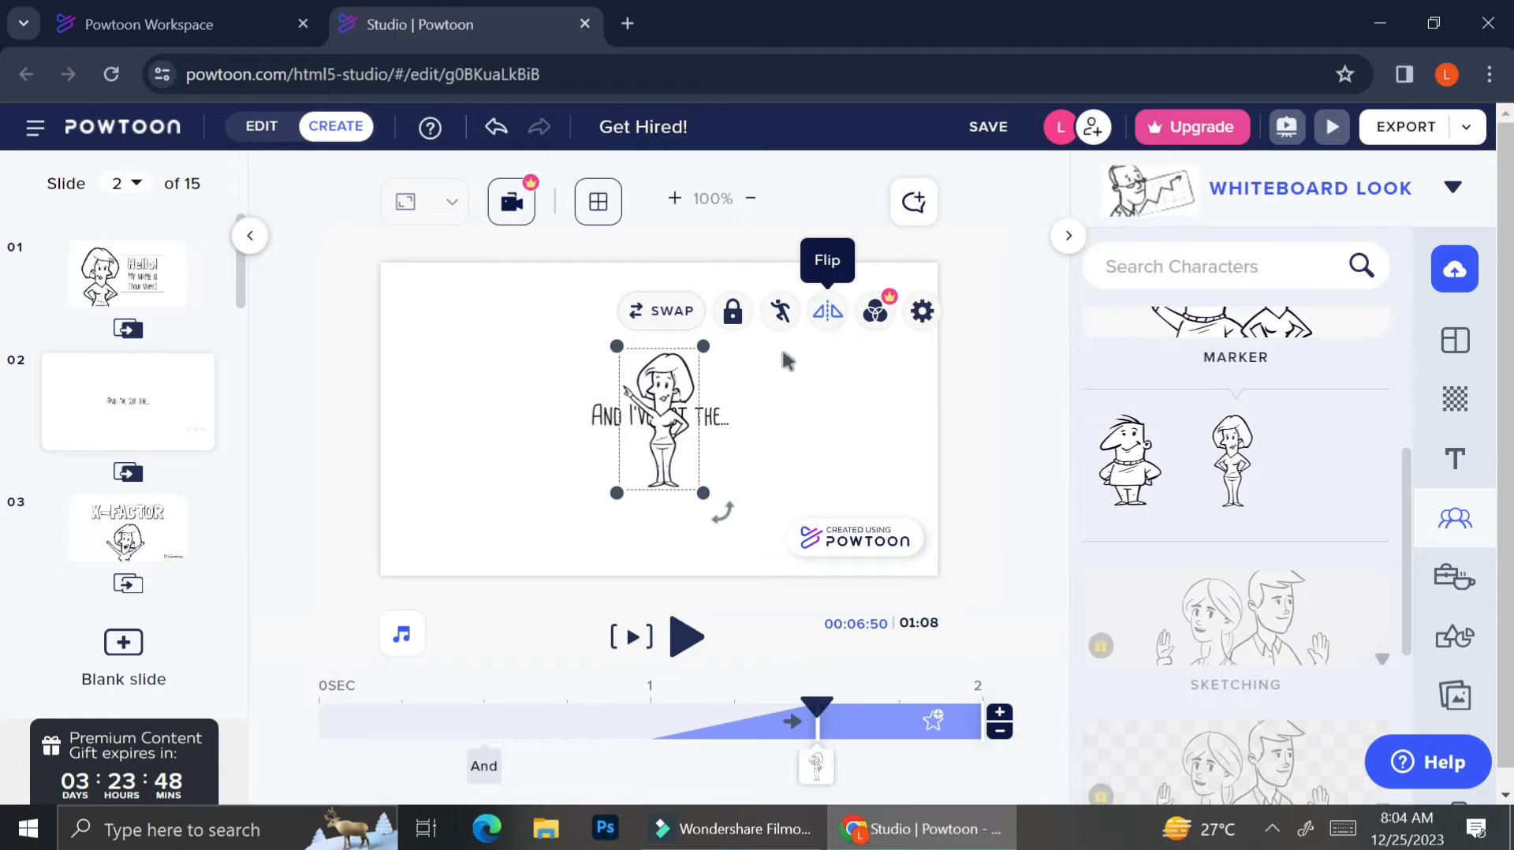
Enlarge and slightly rotate the character, move it to the lower right, and nudge the text left.
drag(700, 495, 738, 523)
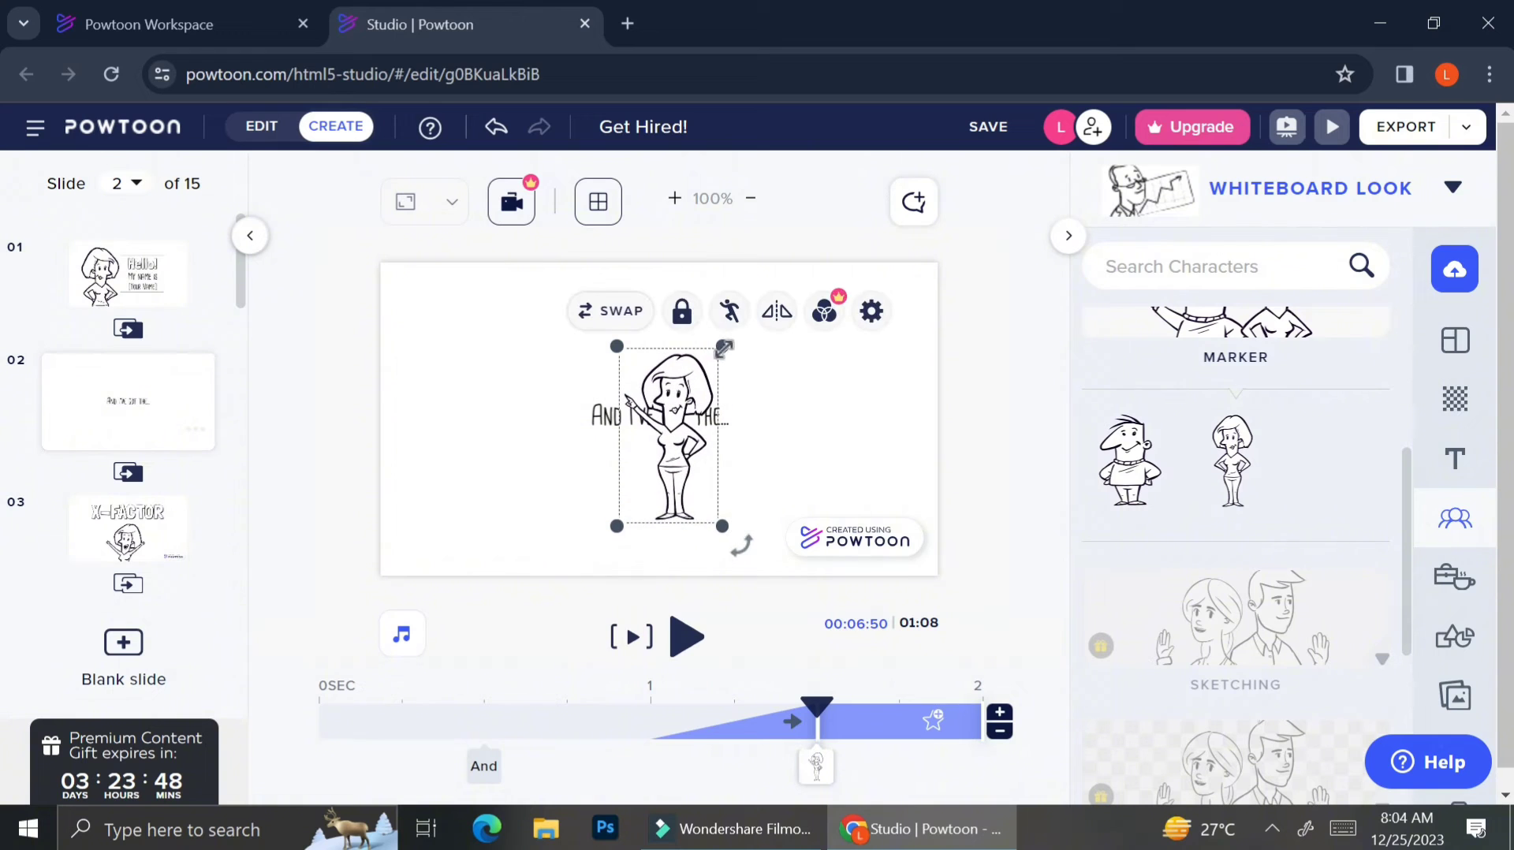
mouse_move(723, 347)
mouse_down()
mouse_move(757, 284)
mouse_move(741, 361)
mouse_up()
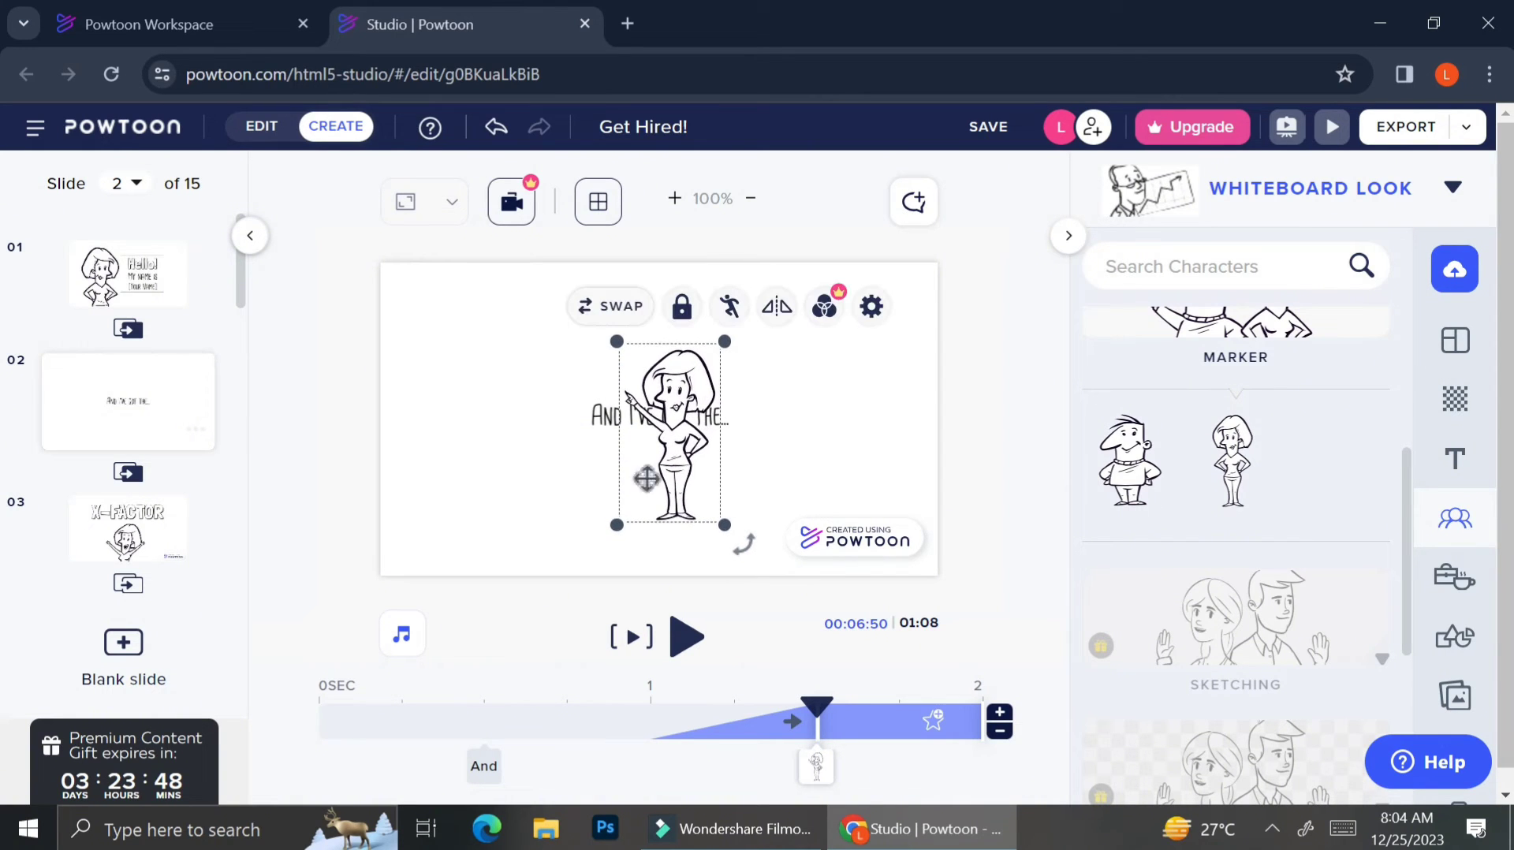
mouse_move(622, 522)
mouse_down()
mouse_move(564, 598)
mouse_move(620, 523)
mouse_up()
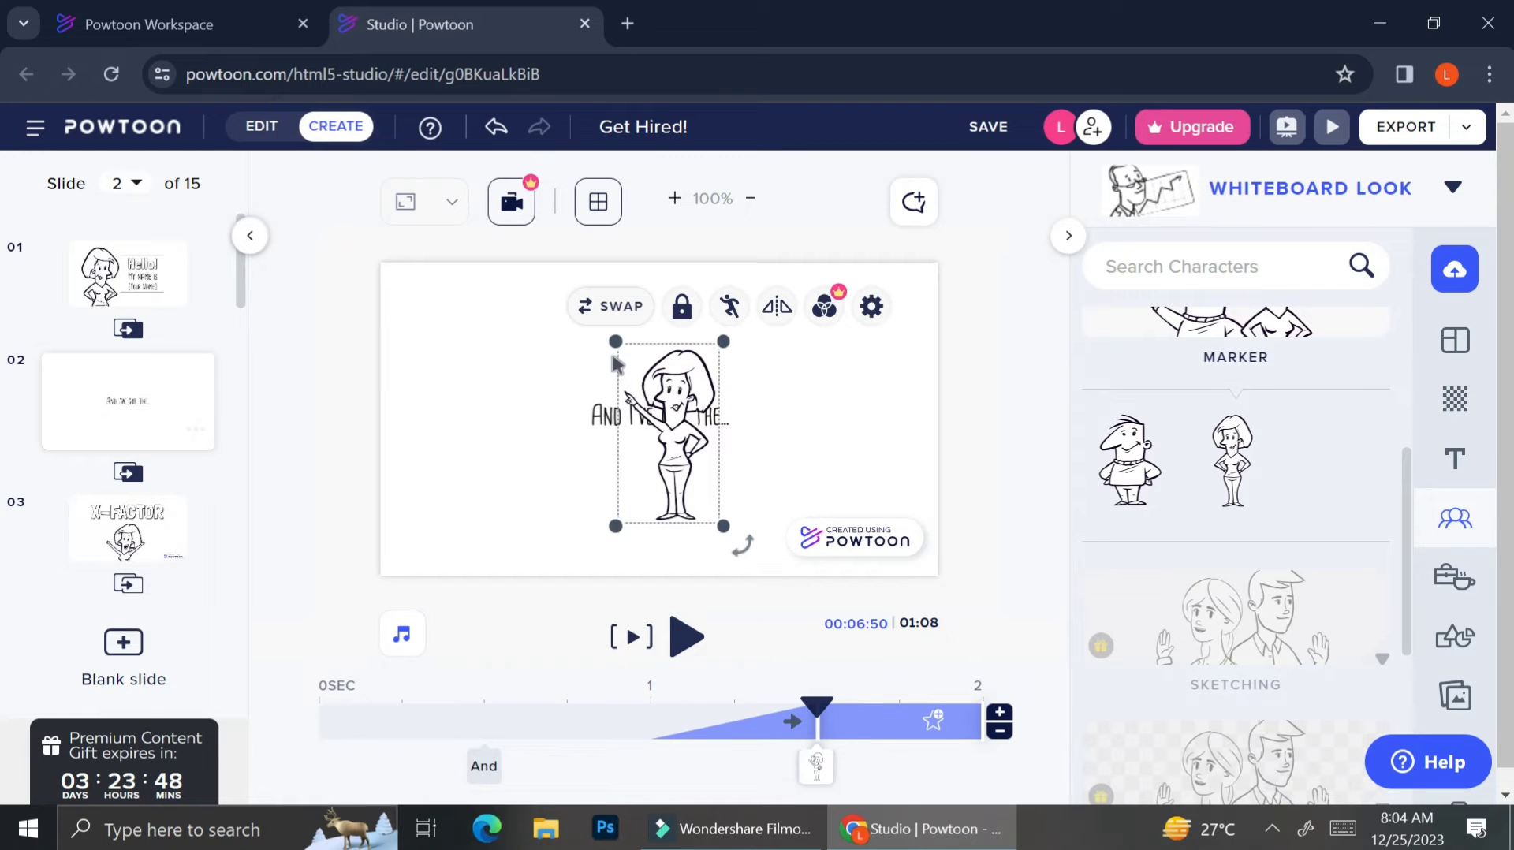
drag(615, 342, 633, 372)
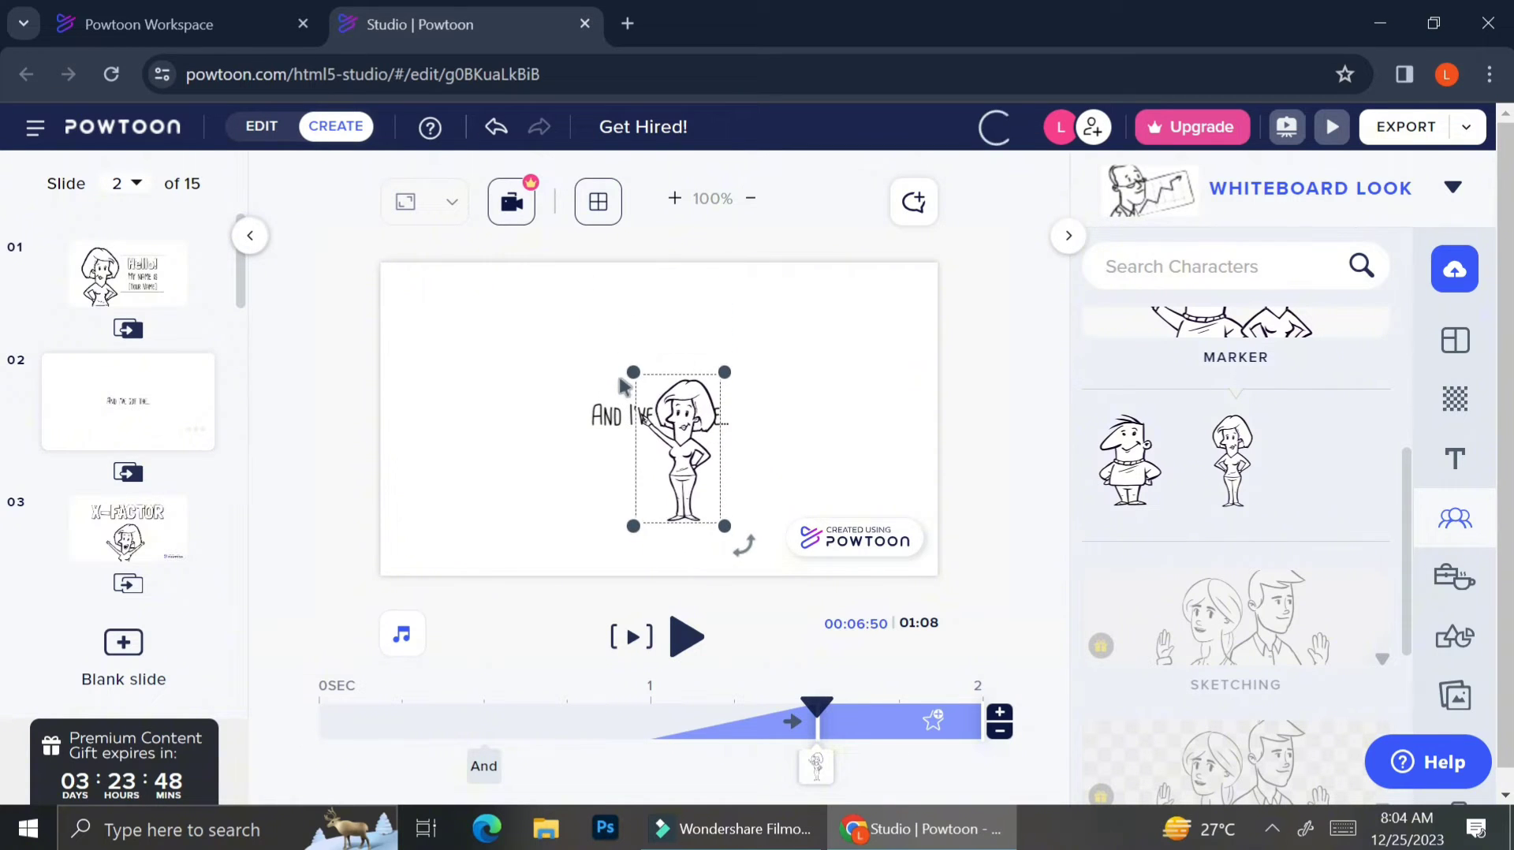
mouse_move(744, 544)
mouse_down()
mouse_move(667, 576)
mouse_move(778, 503)
mouse_move(763, 483)
mouse_move(741, 547)
mouse_move(733, 532)
mouse_move(746, 538)
mouse_up()
drag(674, 465, 805, 511)
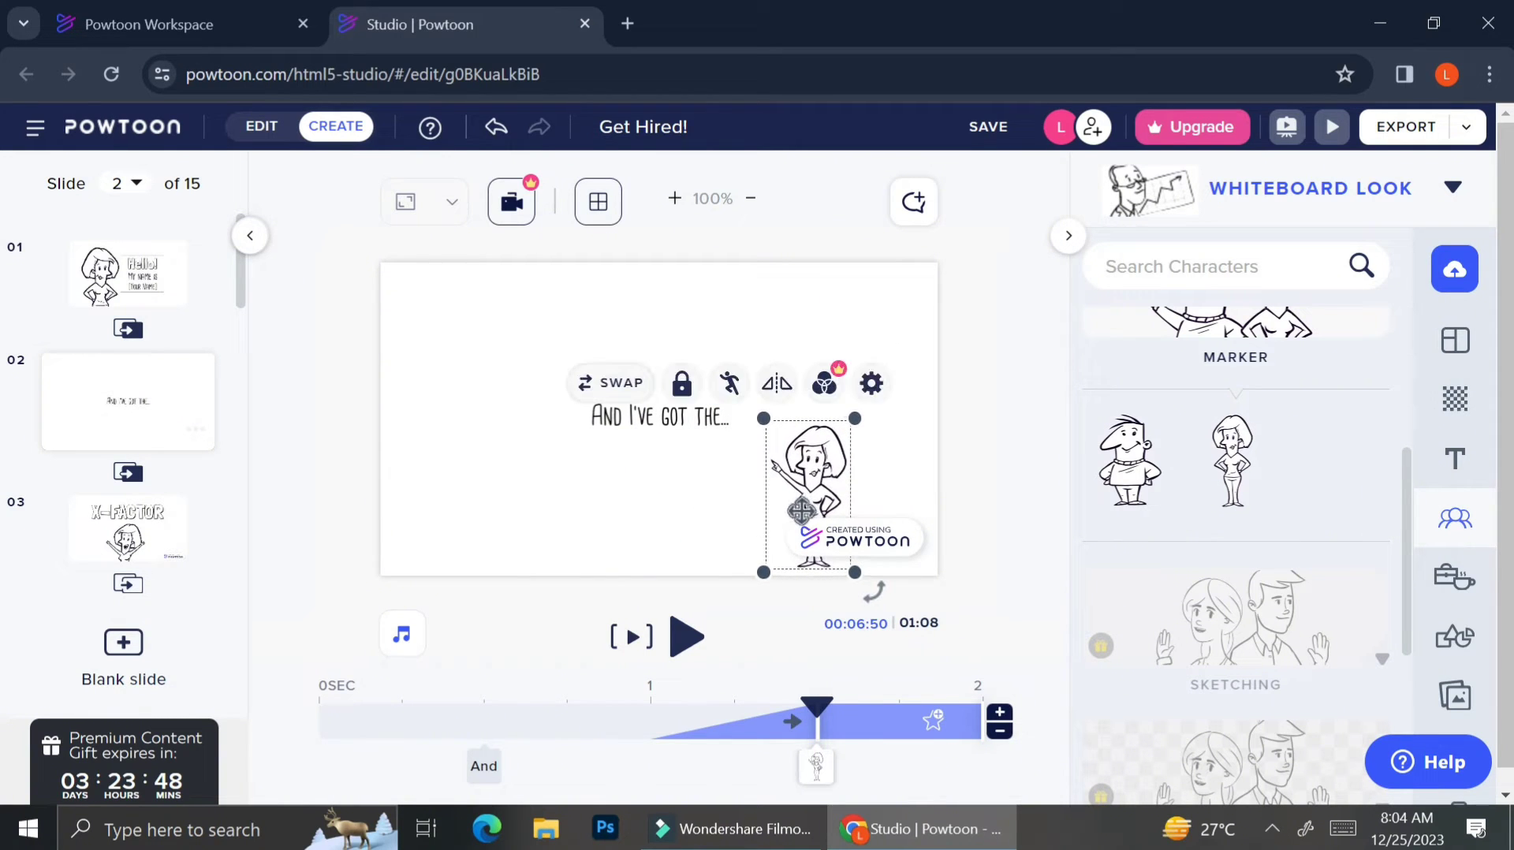
drag(858, 431, 853, 431)
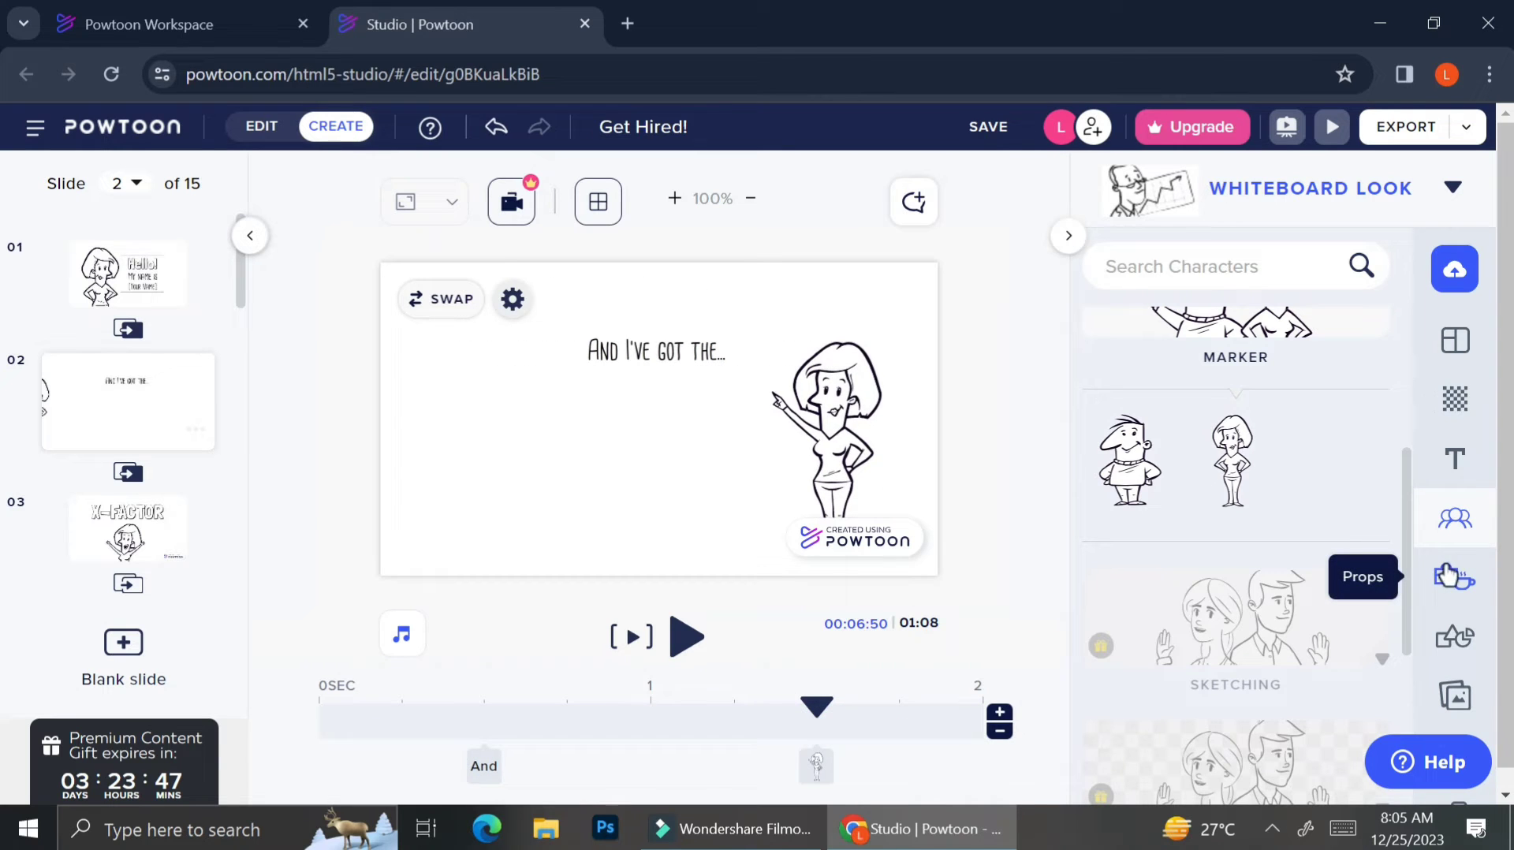
Add the dark table prop from the Leisure props and place it below the text.
click(1448, 577)
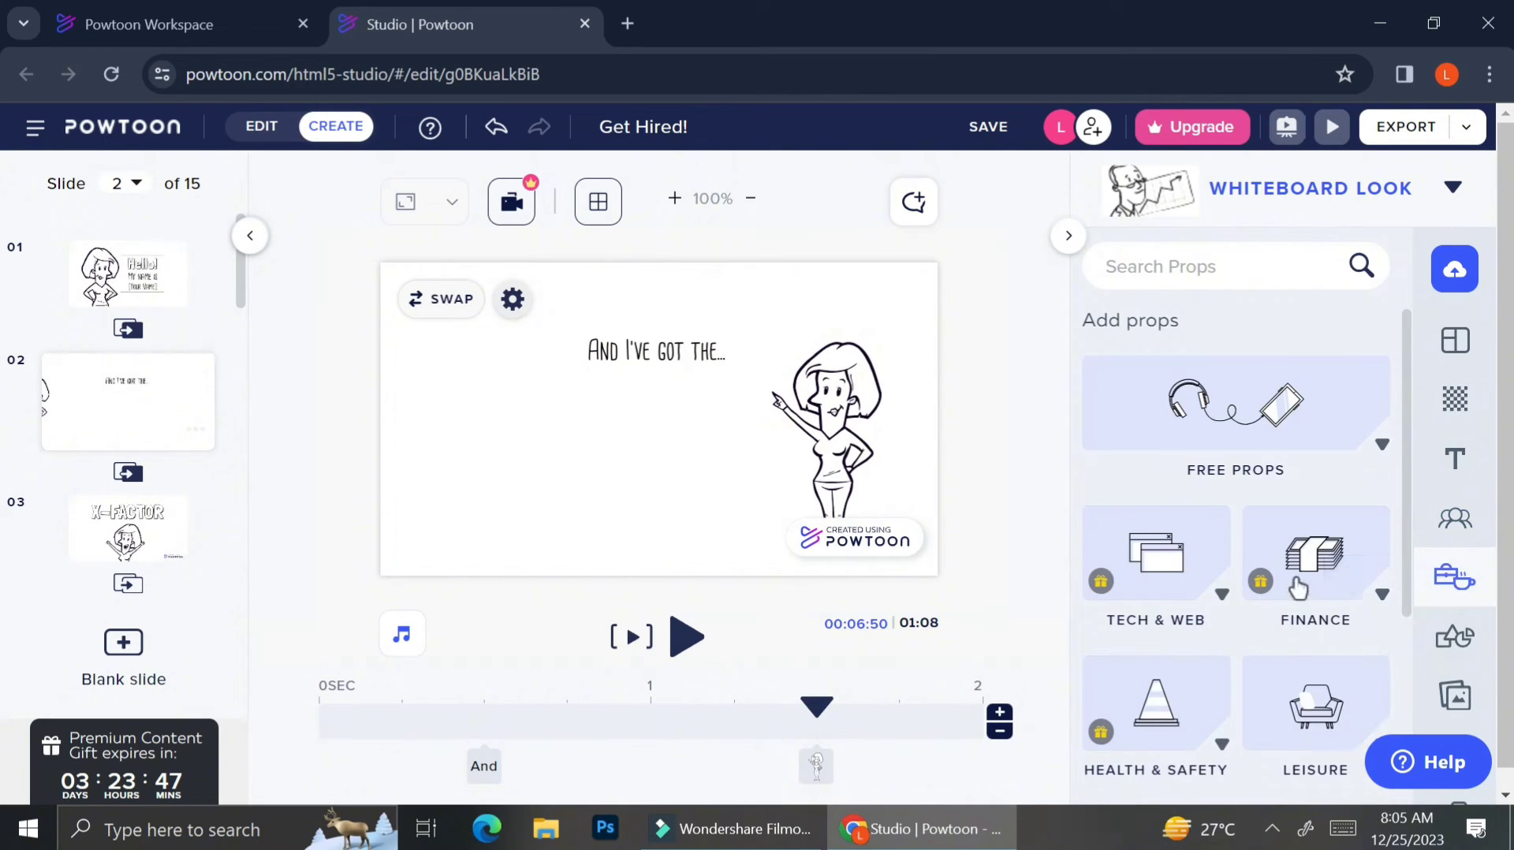
scroll(1298, 588, down, 3)
scroll(1298, 587, down, 2)
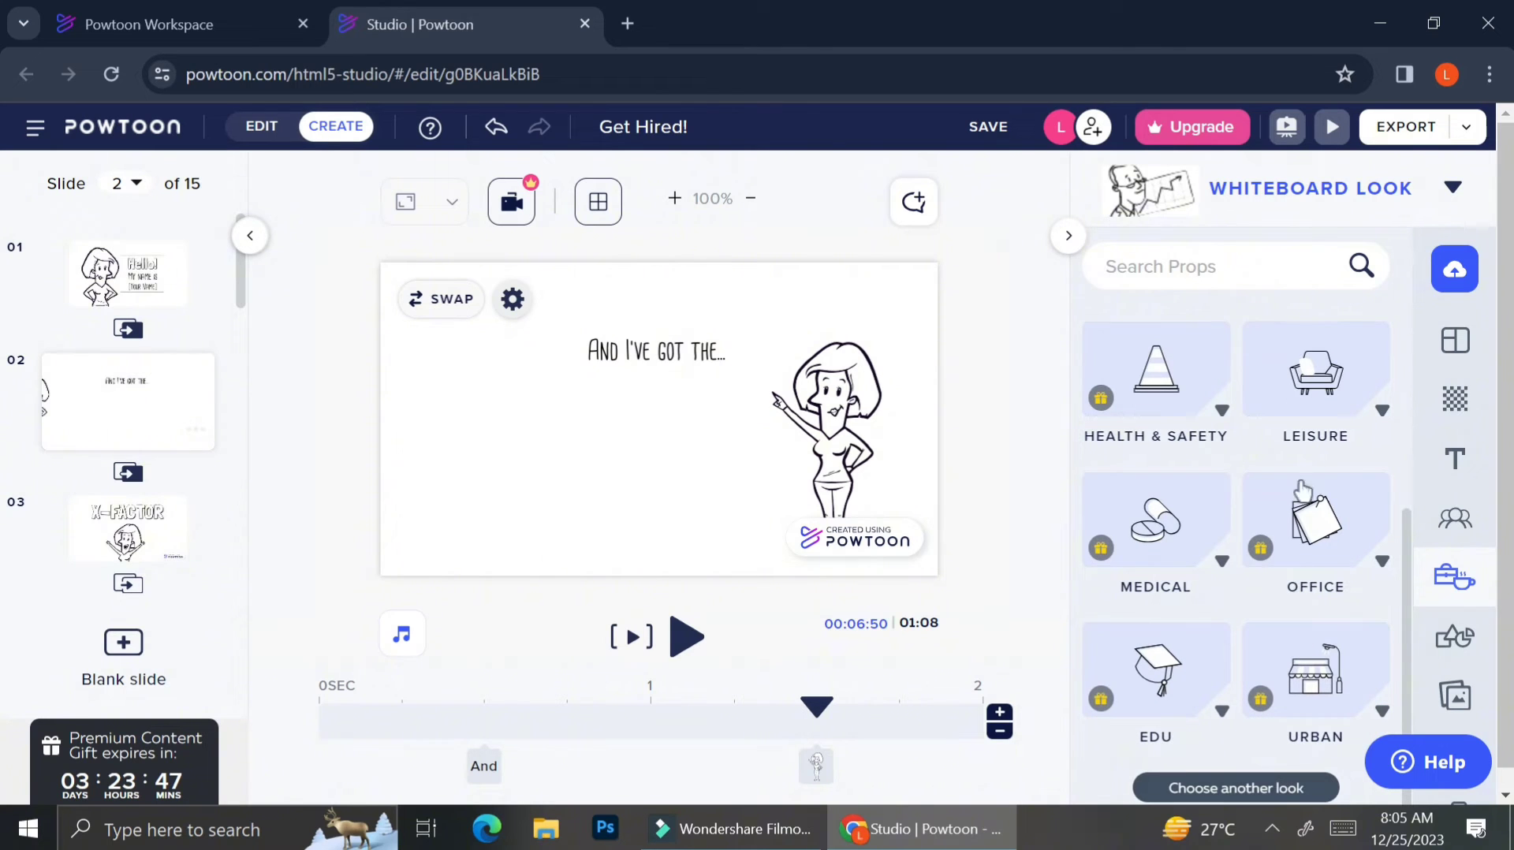
click(1321, 371)
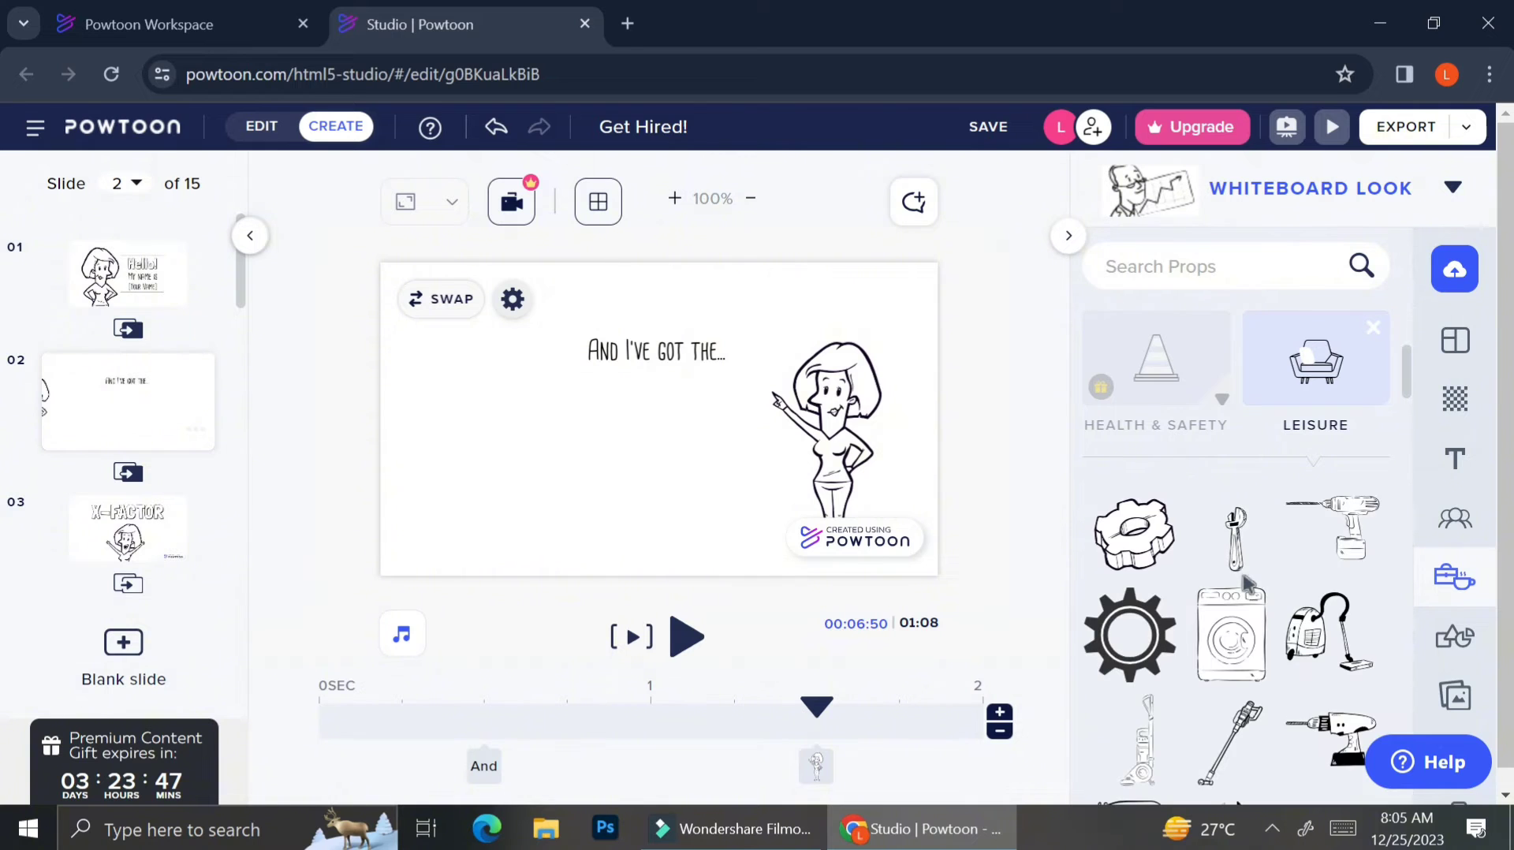
scroll(1243, 580, down, 5)
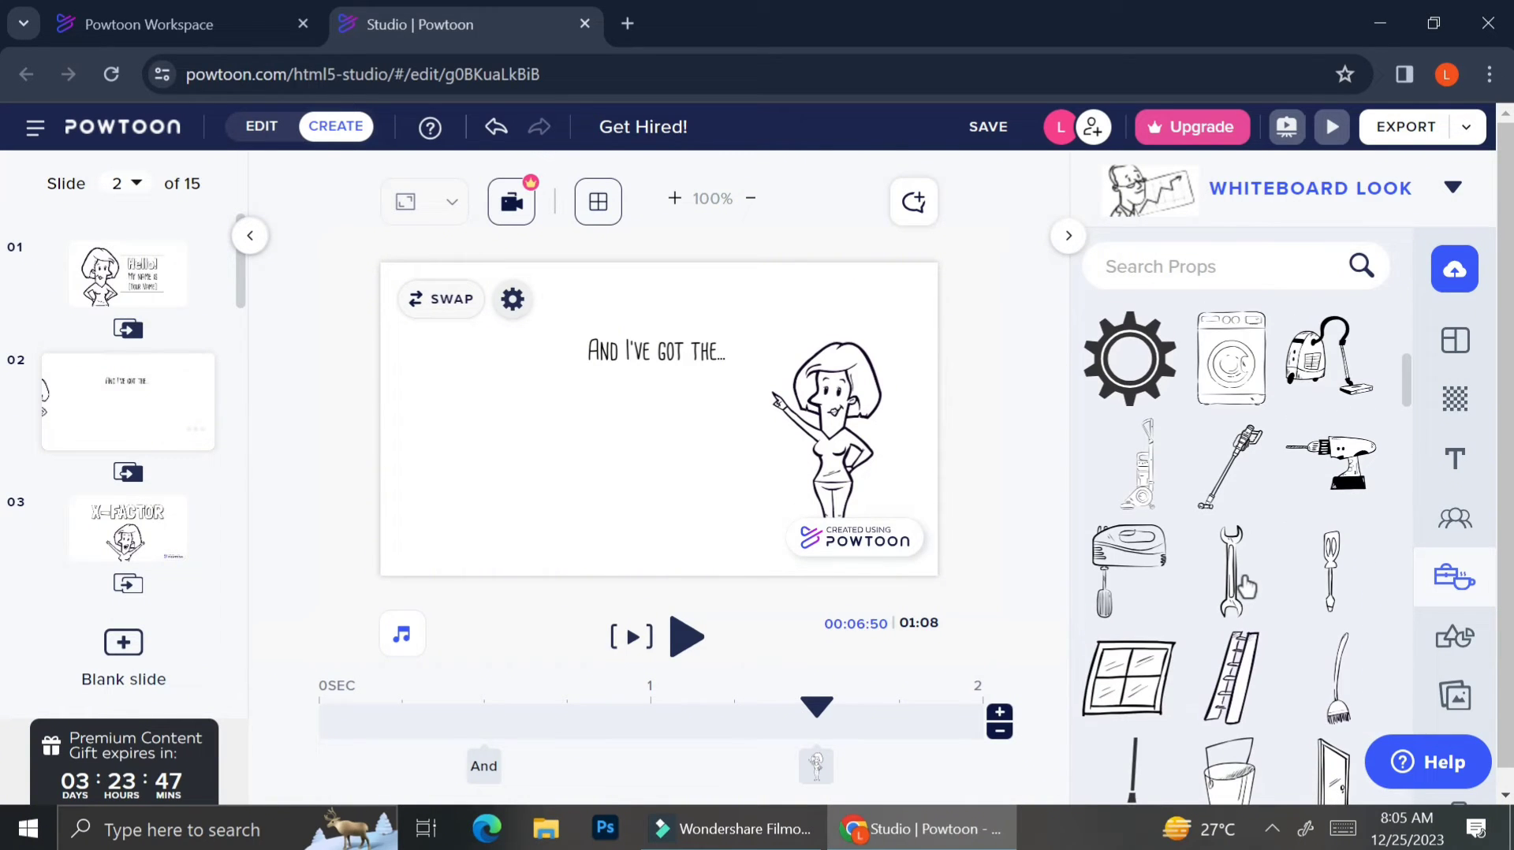
scroll(1246, 588, down, 4)
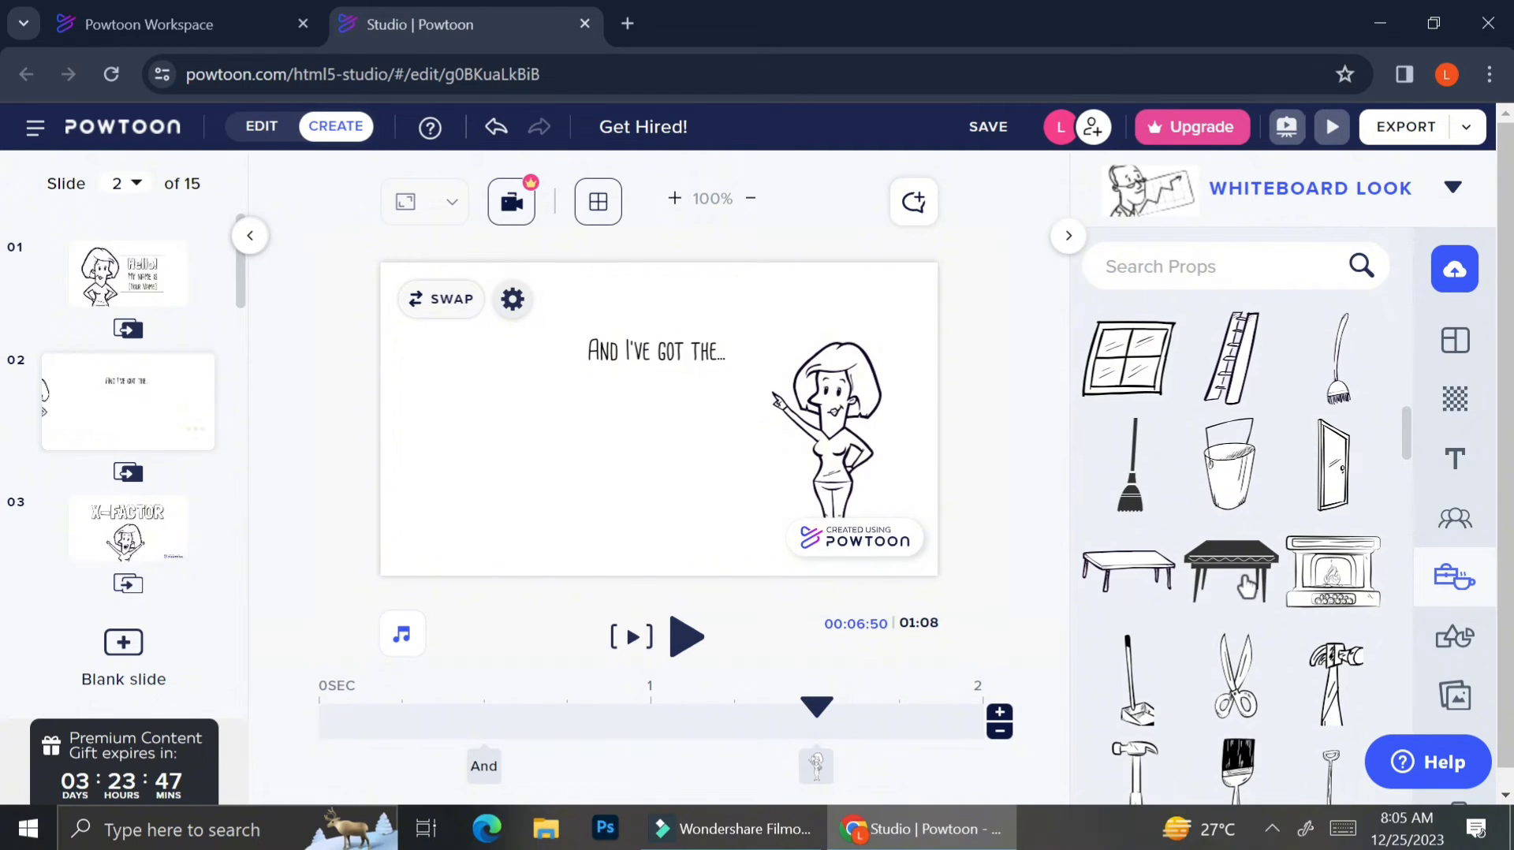
scroll(1246, 588, down, 1)
click(1241, 534)
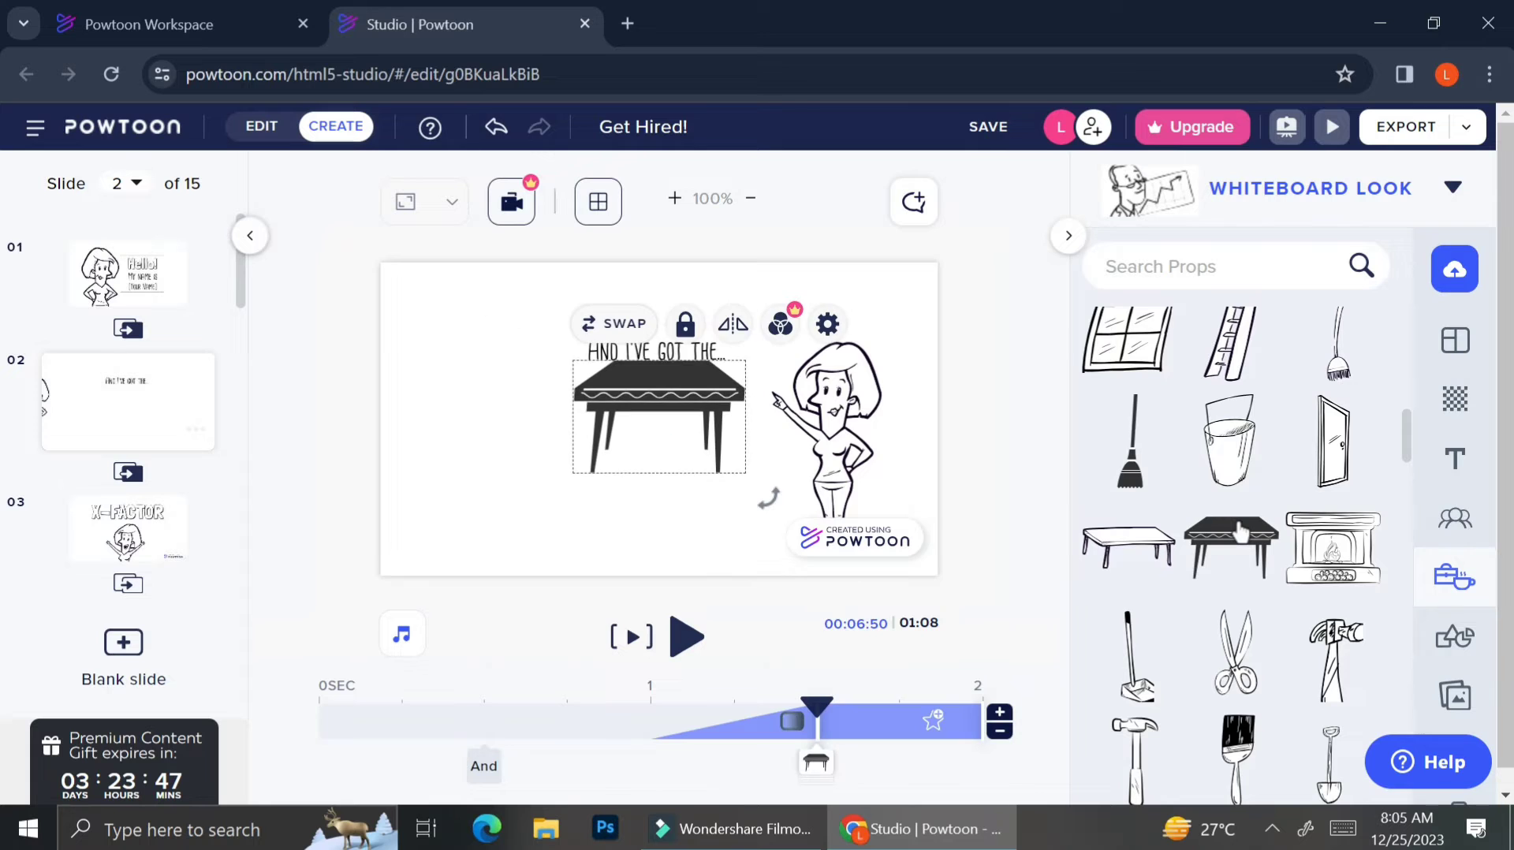
click(696, 404)
mouse_move(686, 471)
mouse_down()
mouse_move(678, 505)
mouse_move(690, 469)
mouse_up()
Add the window prop and position it, slightly enlarged, at the slide's upper left.
click(1128, 347)
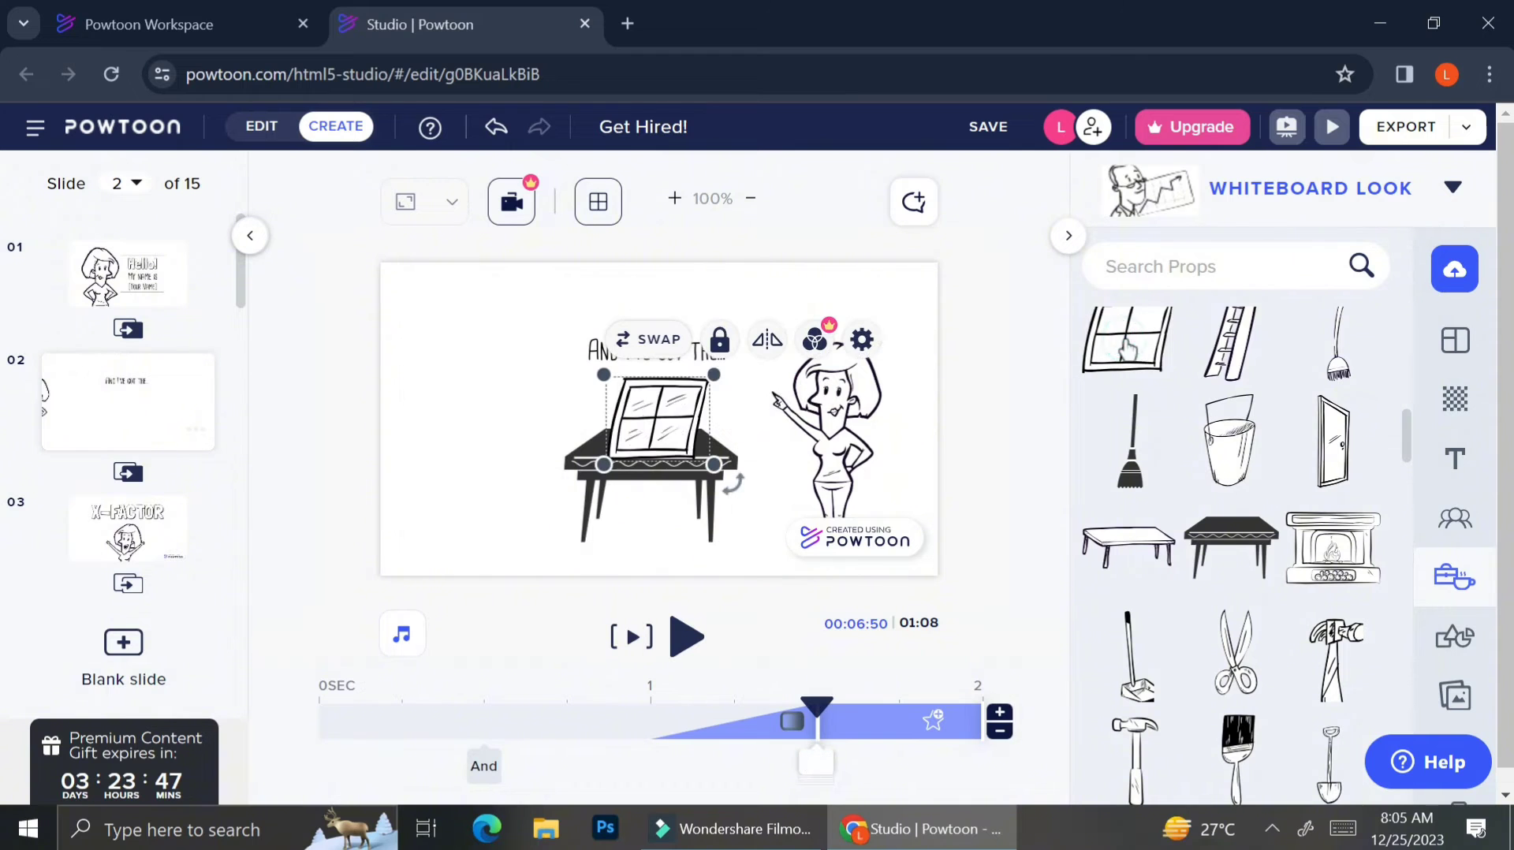
drag(680, 421, 578, 426)
drag(508, 350, 499, 360)
click(685, 306)
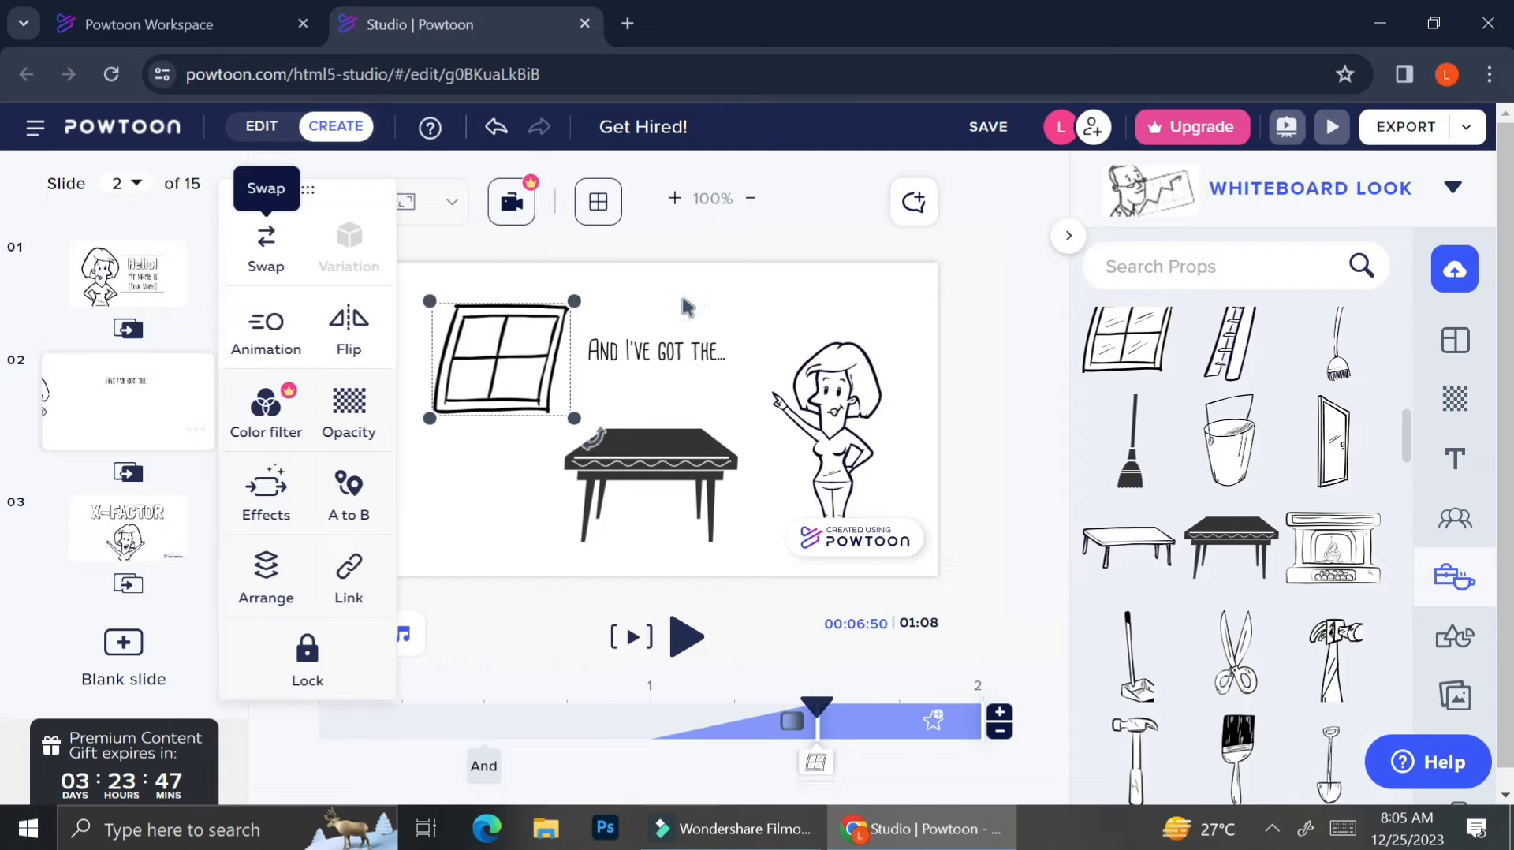
Set the window prop's Loop Animation repeat count to 9.
click(284, 349)
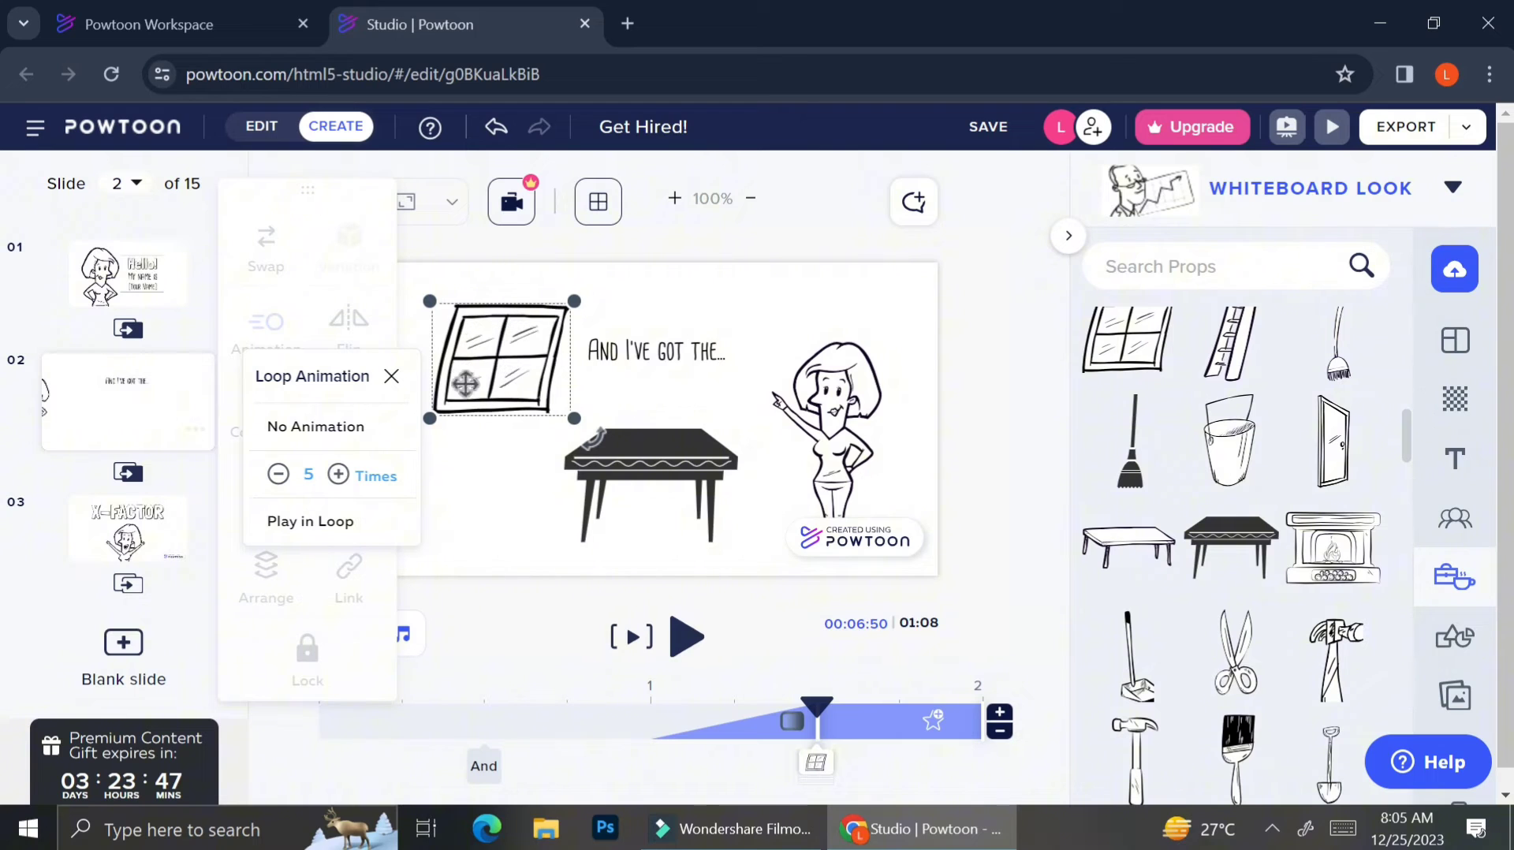
click(336, 475)
click(336, 476)
click(336, 475)
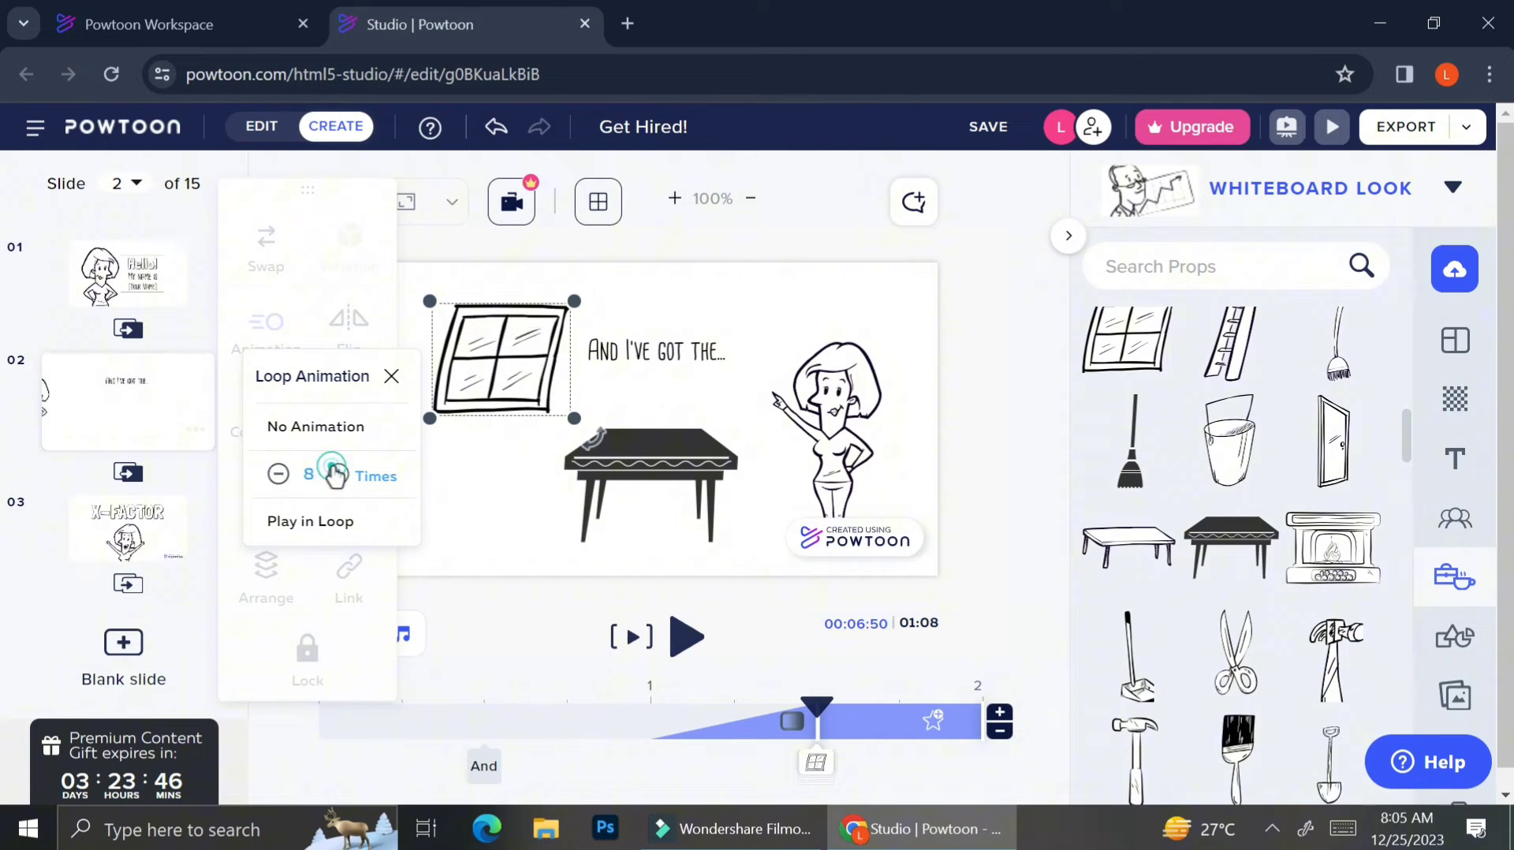
click(337, 476)
click(337, 475)
click(277, 473)
click(278, 474)
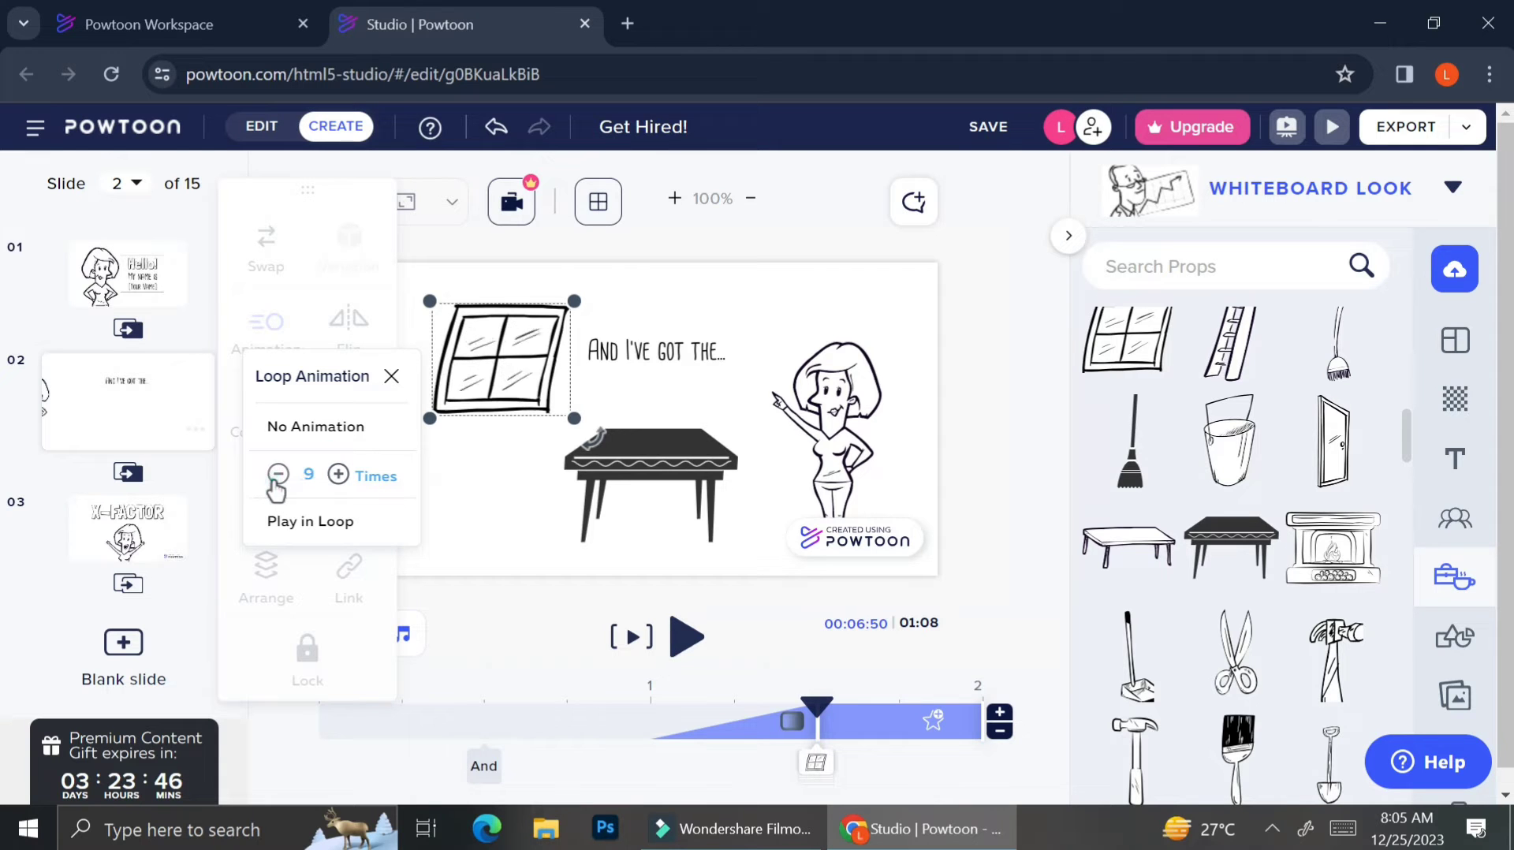
click(278, 474)
click(277, 474)
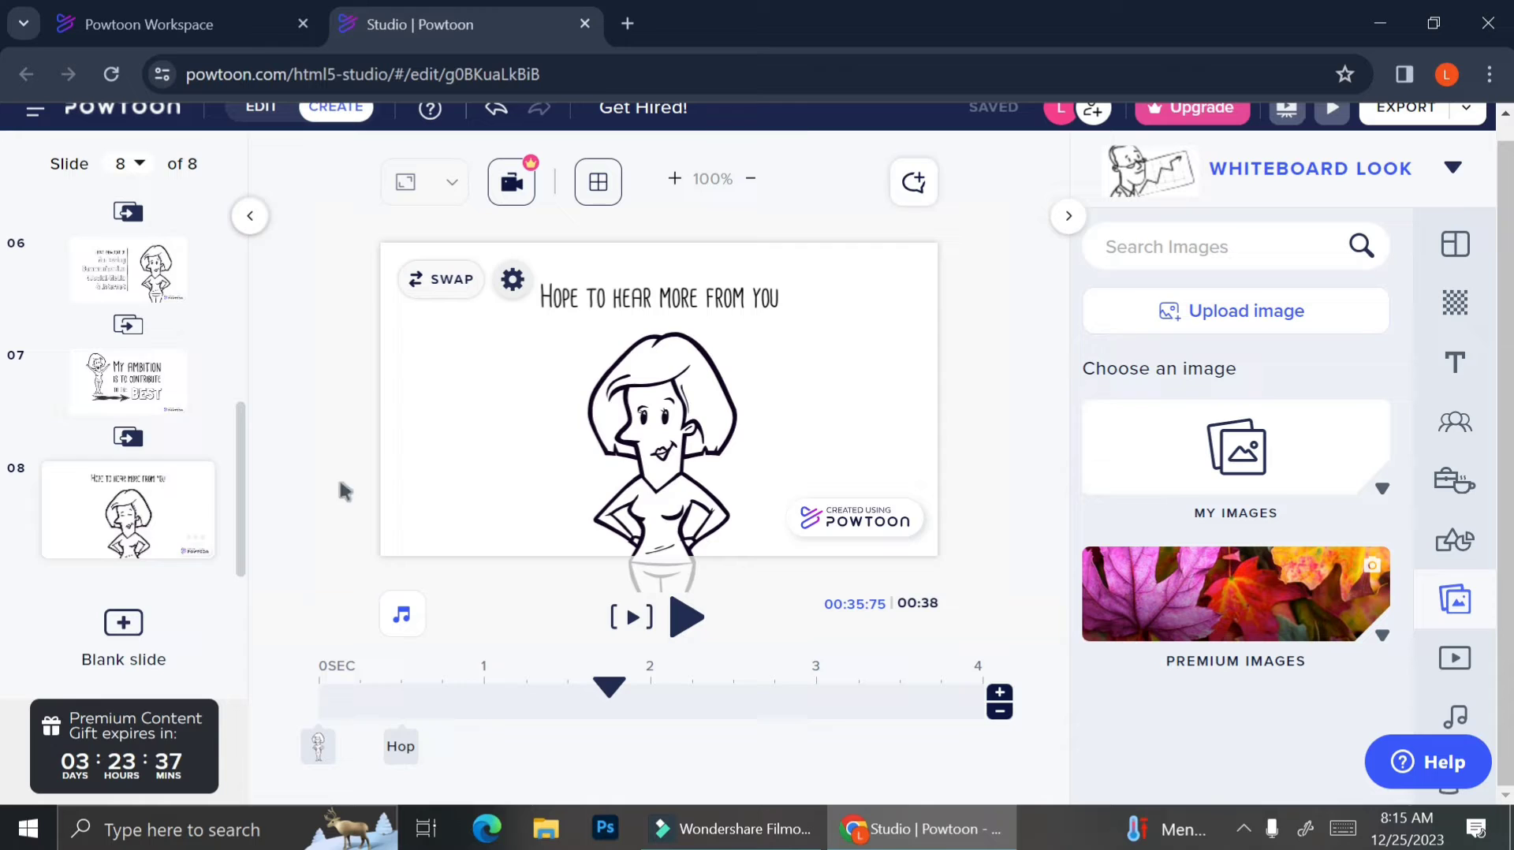
Replace slide 8's title 'Hope to hear more from you' with 'Thank you for watching!'.
scroll(163, 398, up, 5)
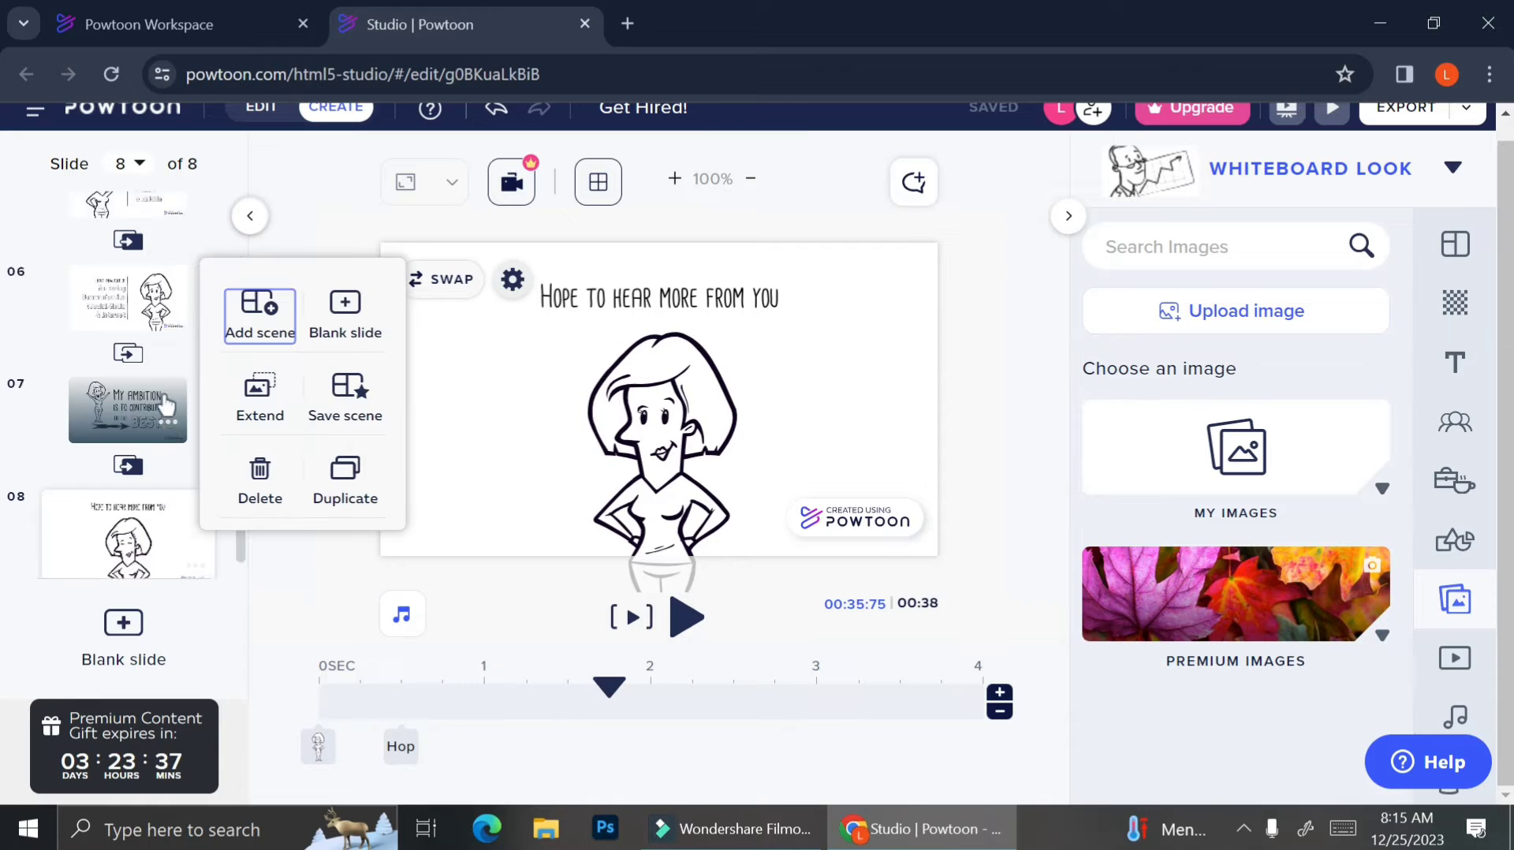
scroll(167, 402, down, 5)
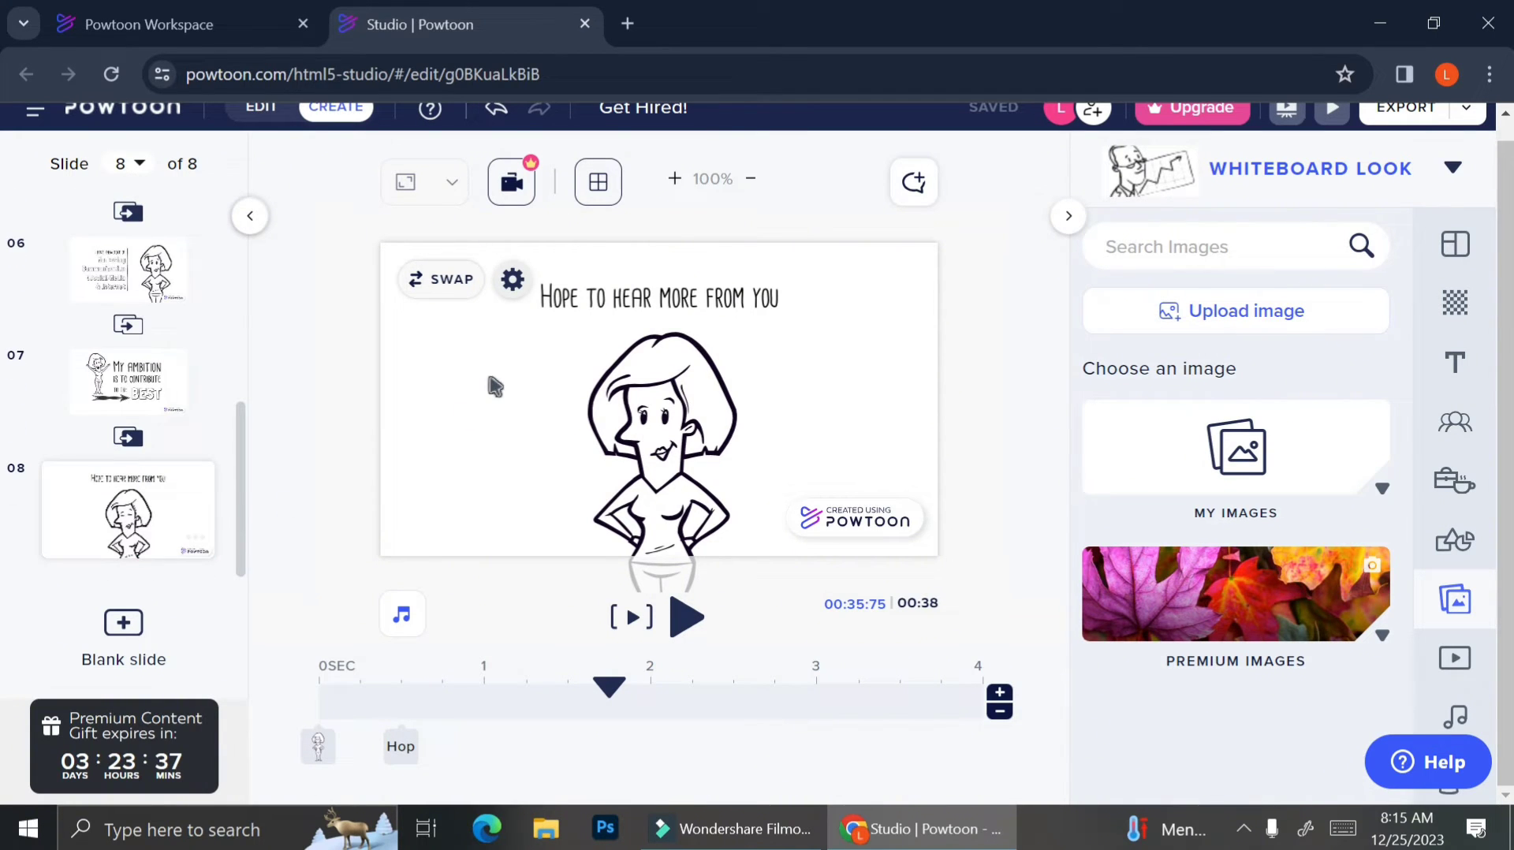
click(593, 301)
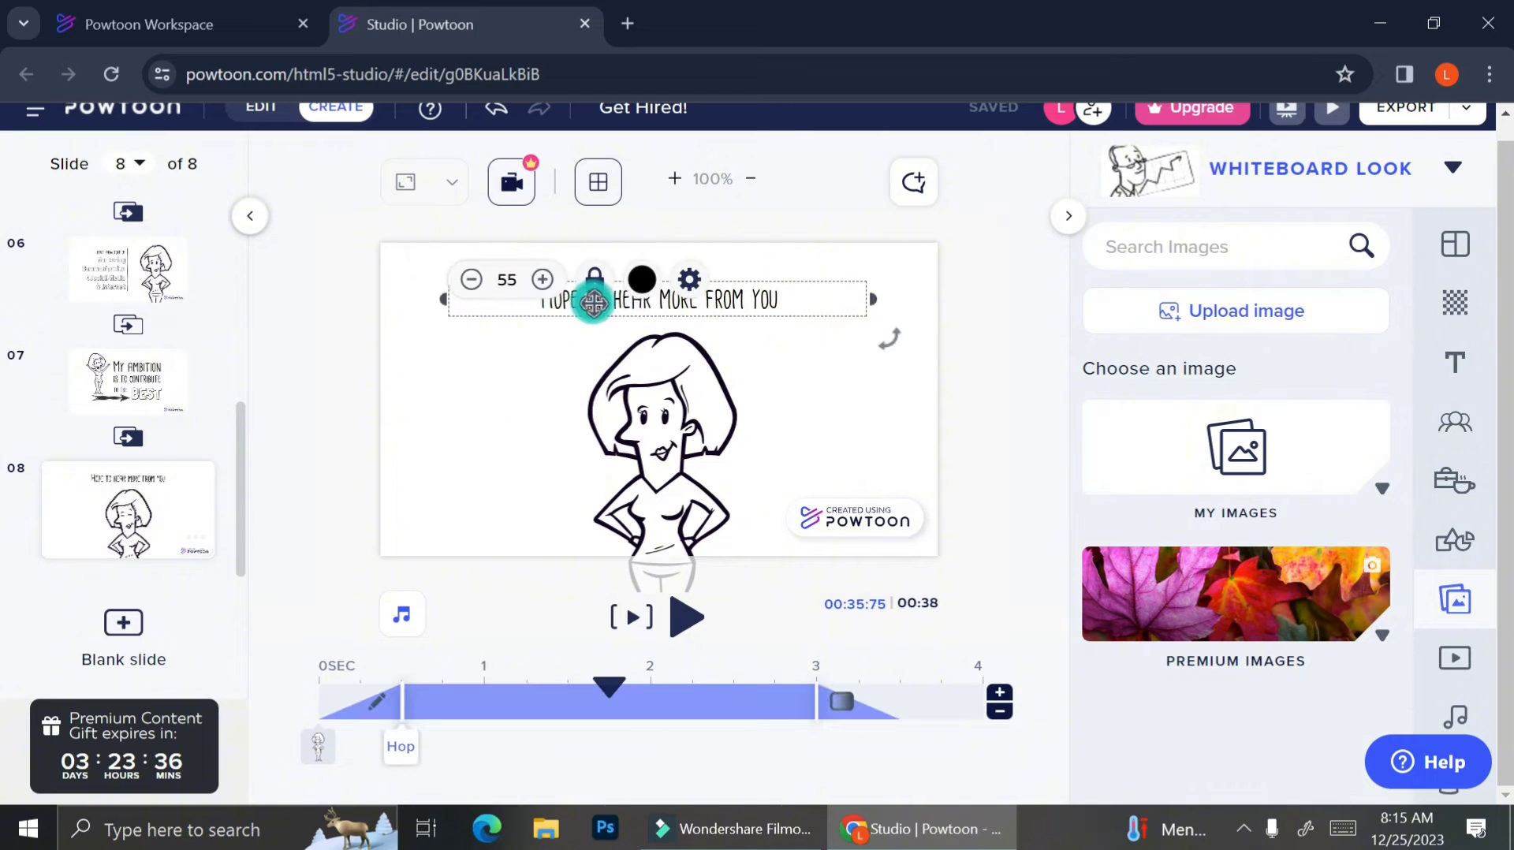
click(759, 291)
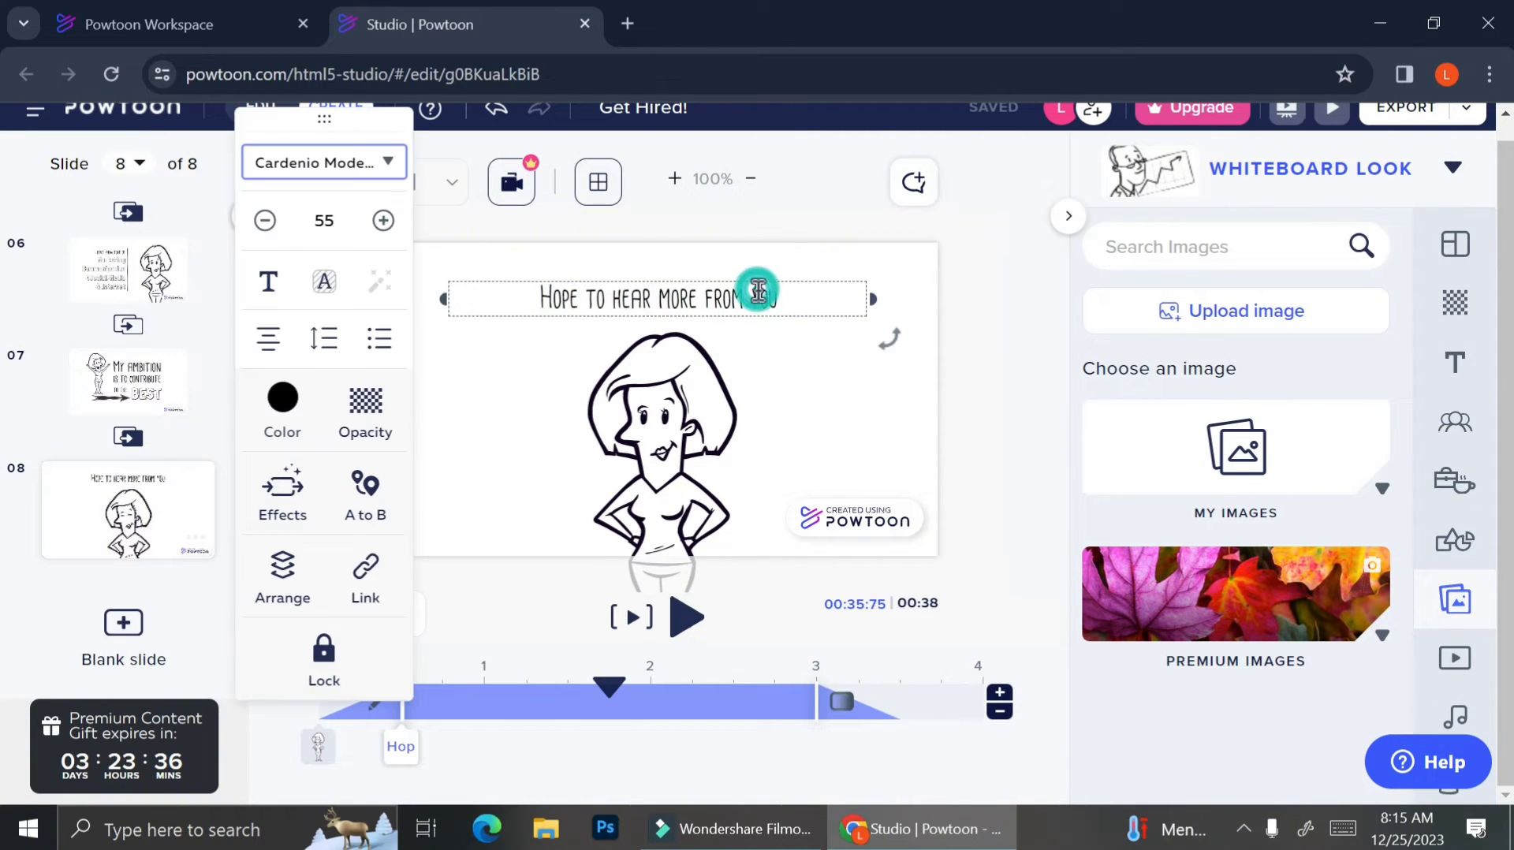
drag(798, 294, 516, 318)
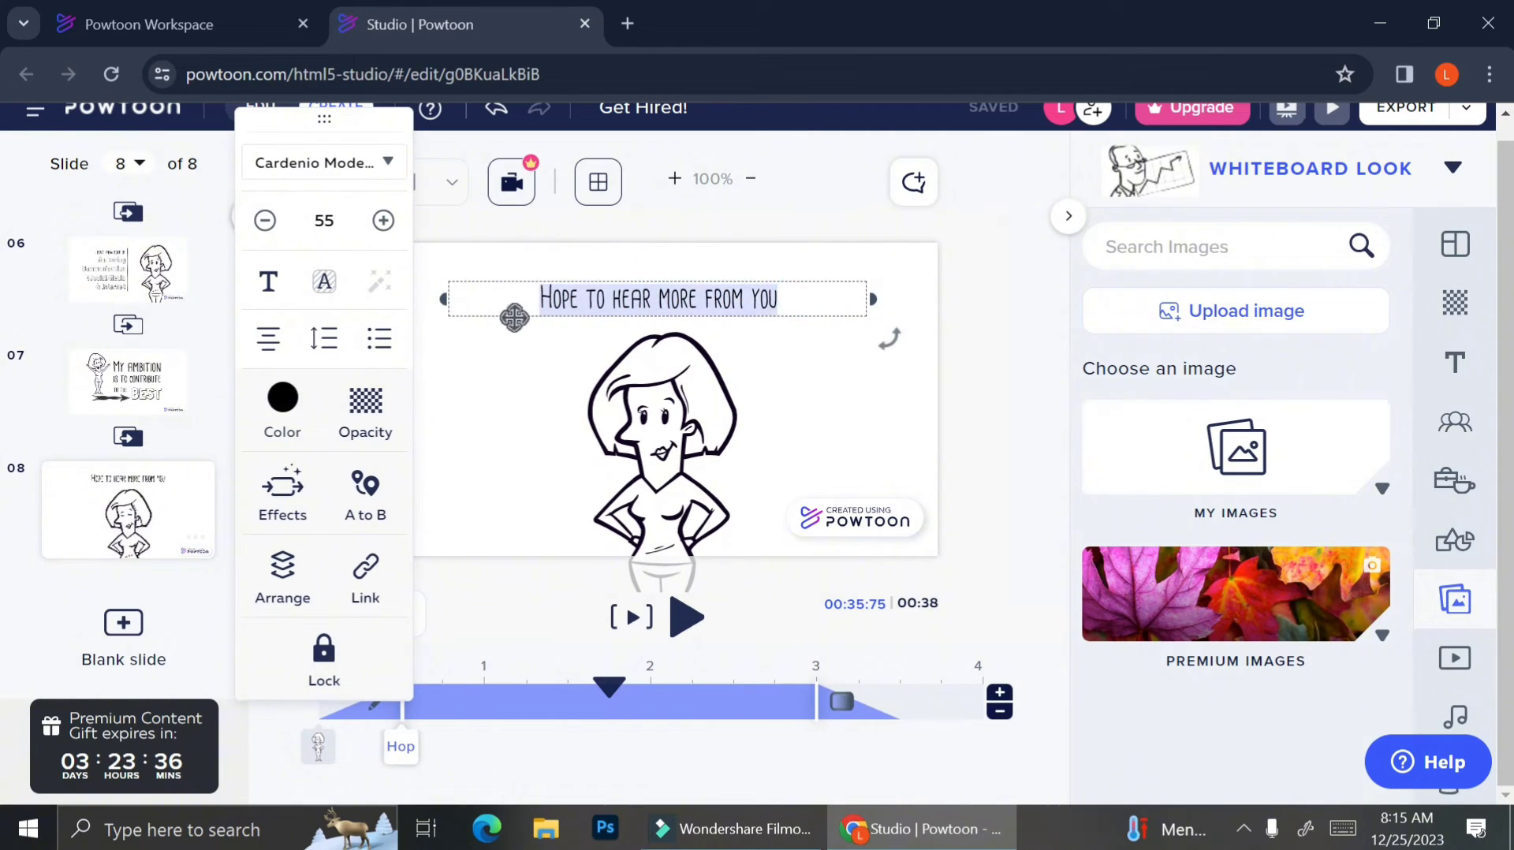
text(Thank you)
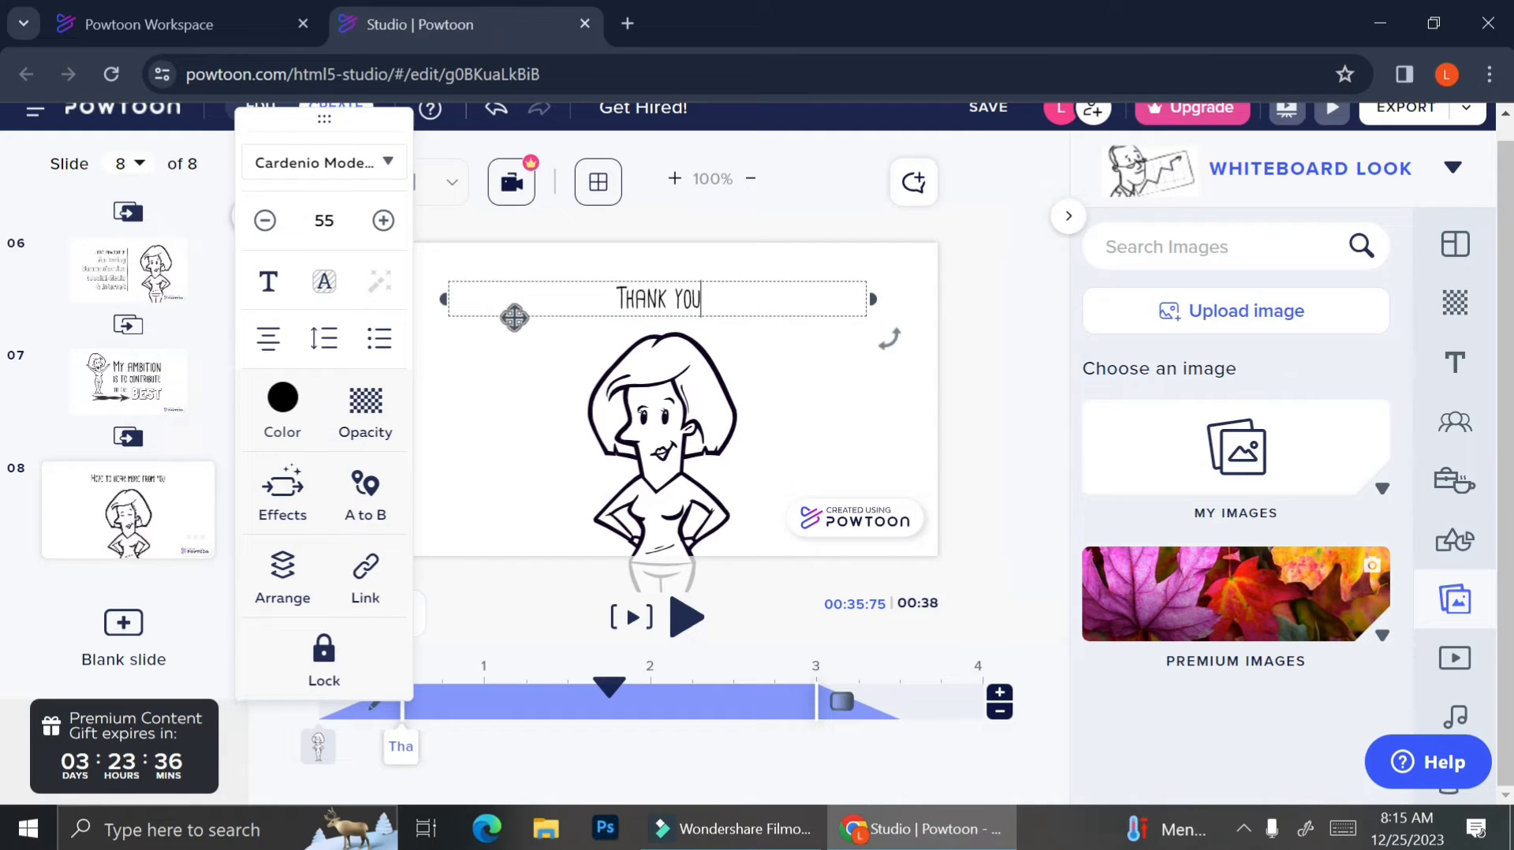
text( for watching!)
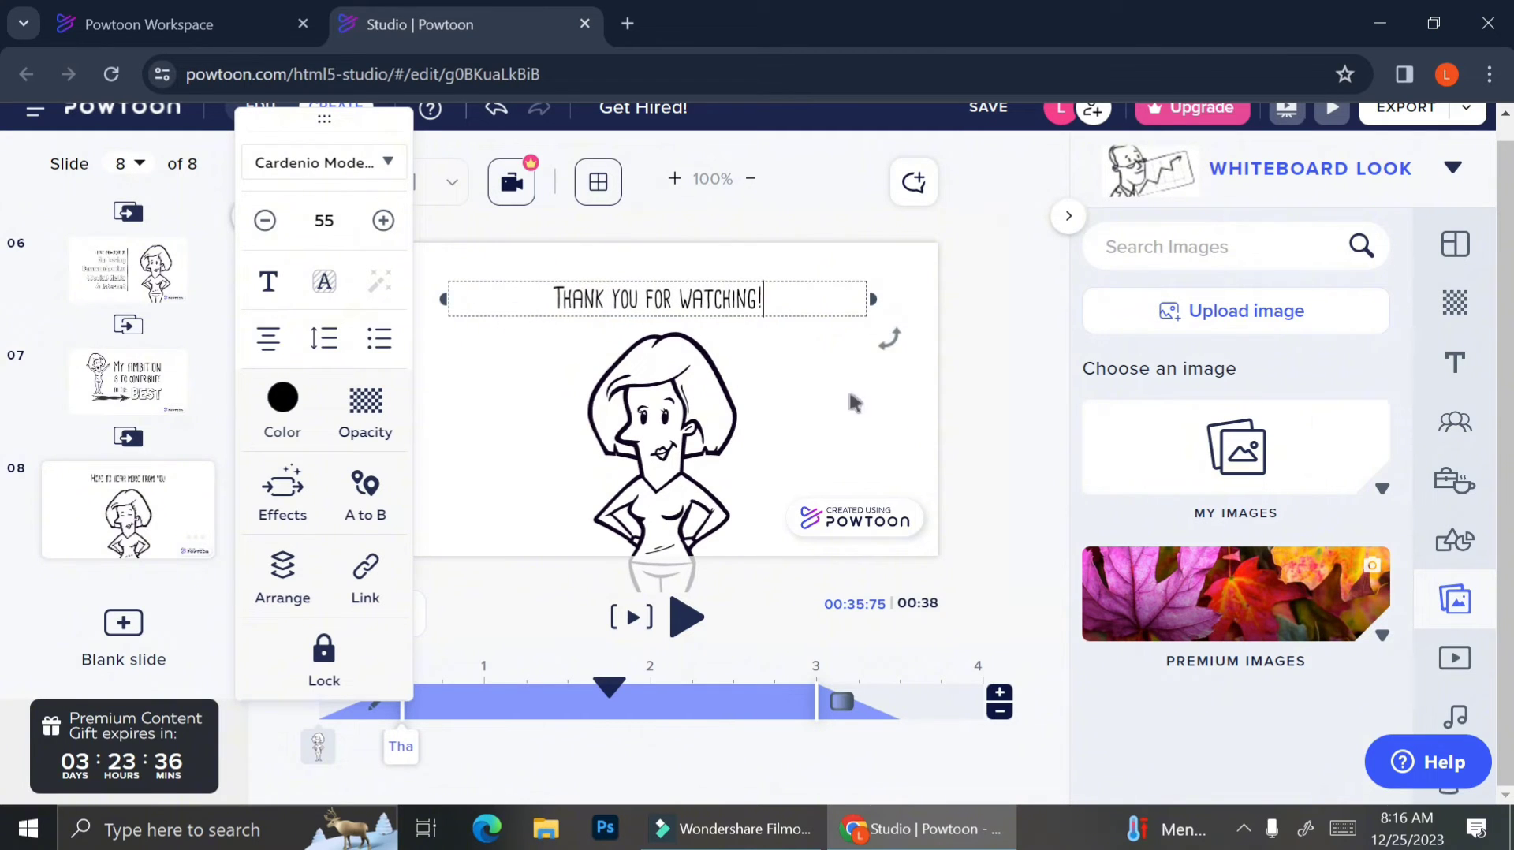
click(1002, 449)
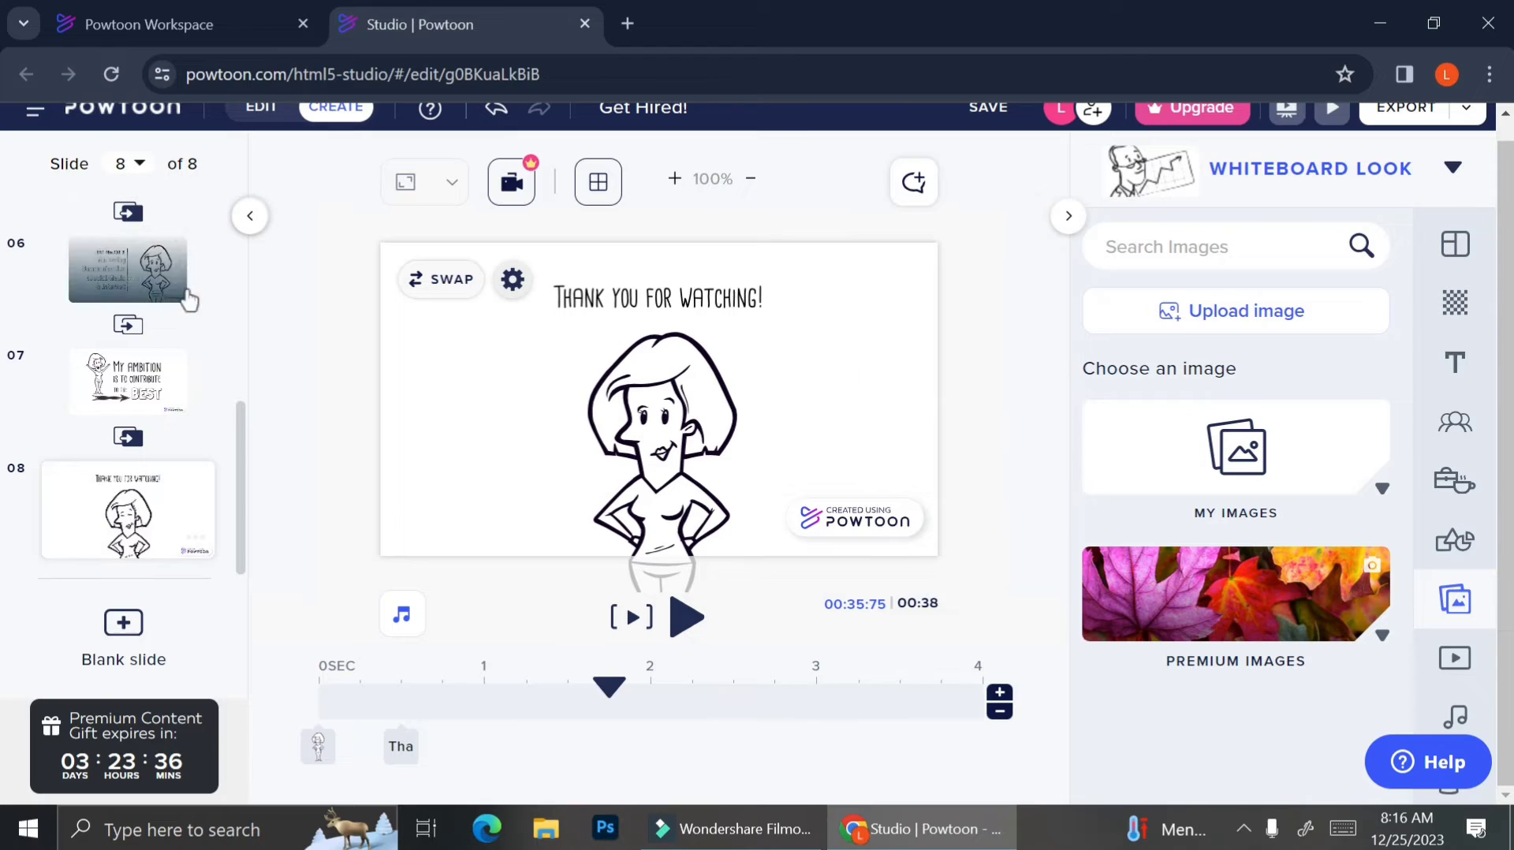
scroll(118, 331, up, 5)
scroll(111, 347, down, 5)
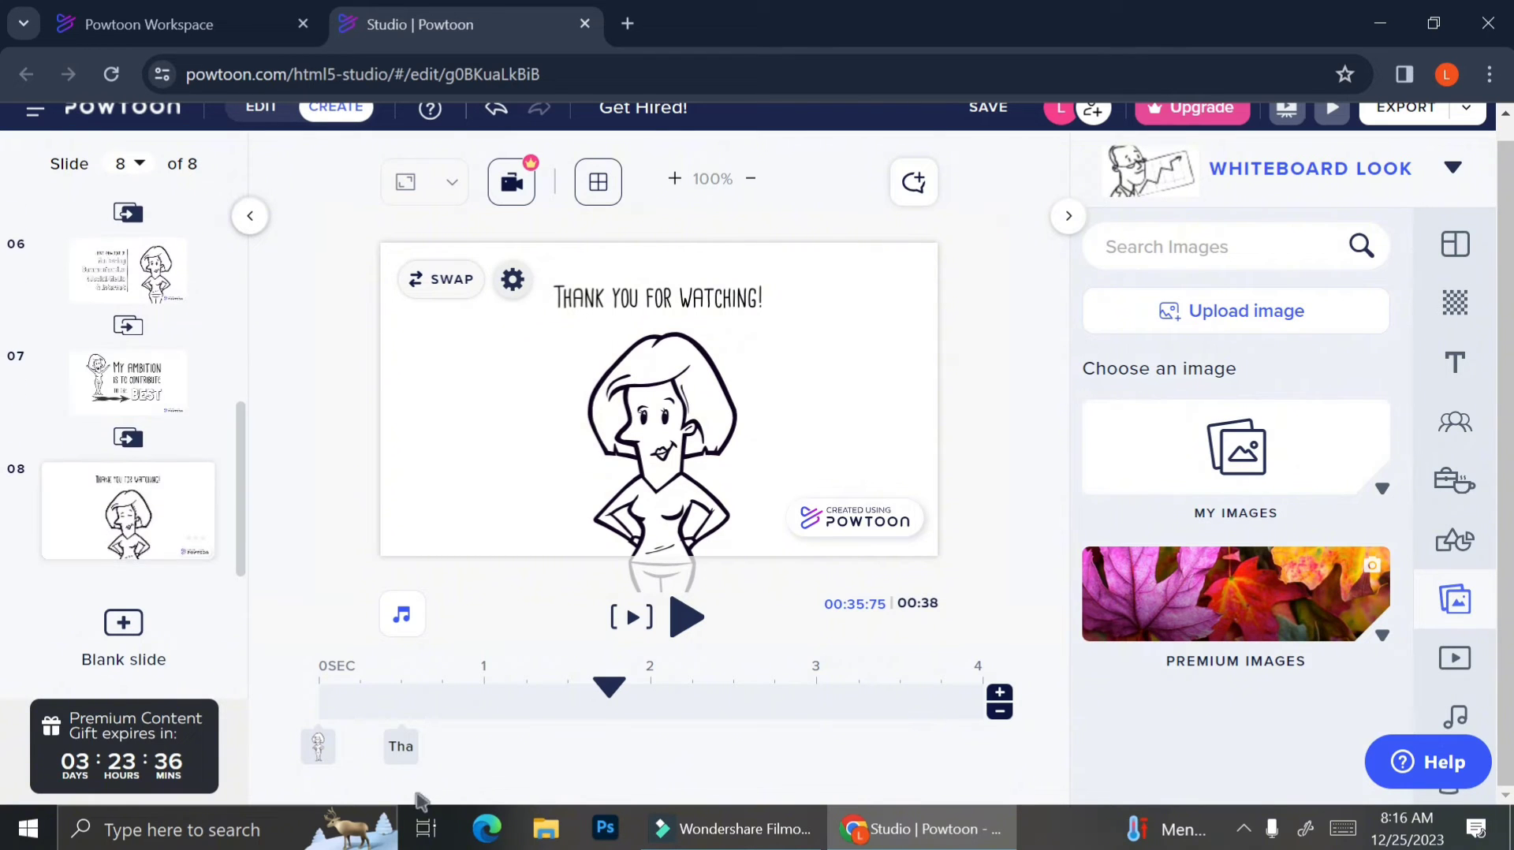
On slide 7's timeline, make the 'is to contribute' text enter later.
click(116, 380)
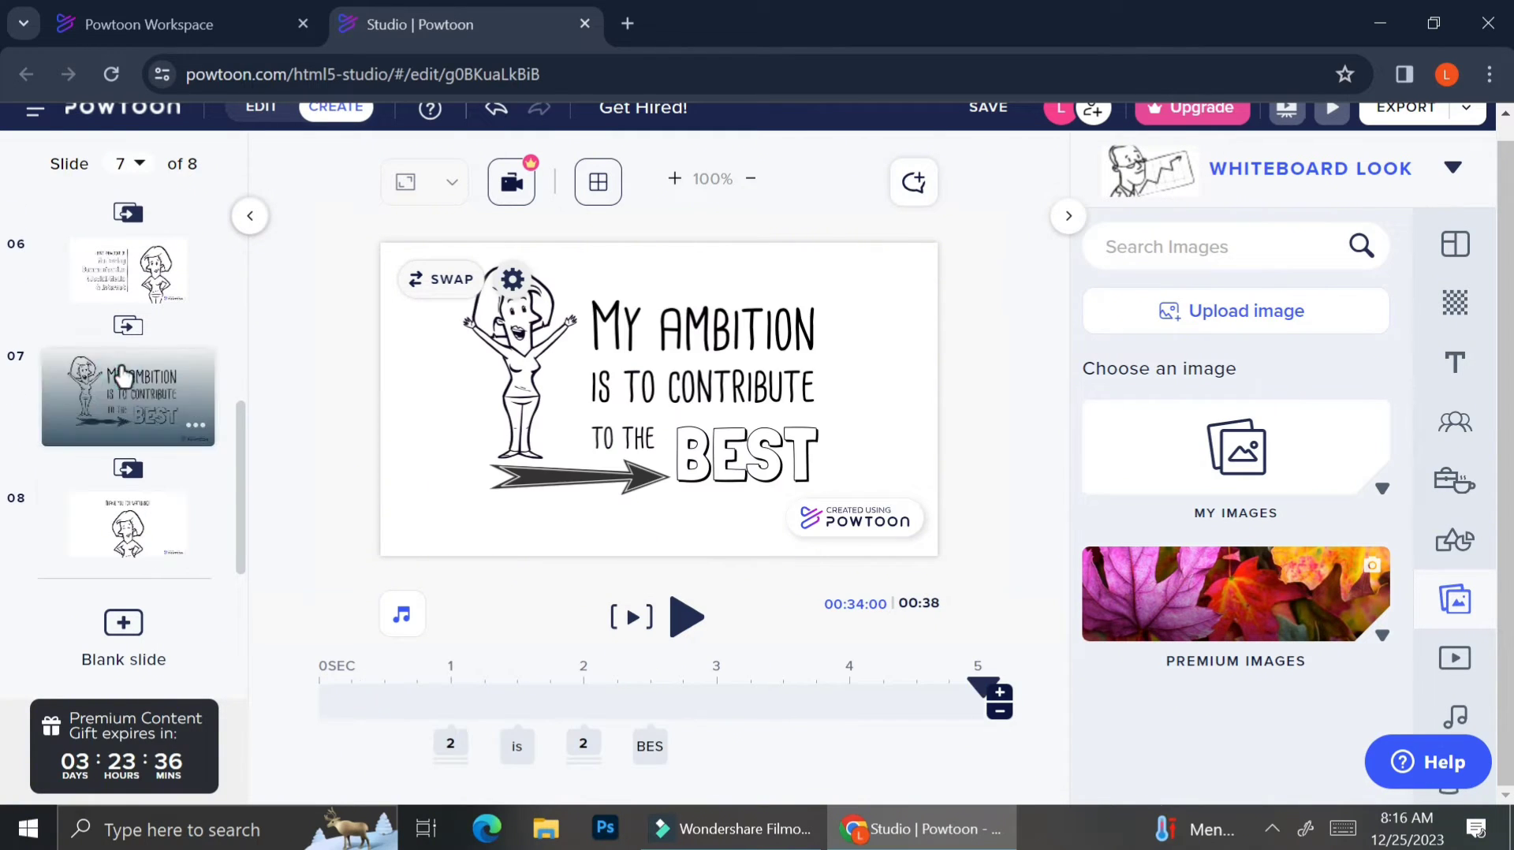
click(442, 735)
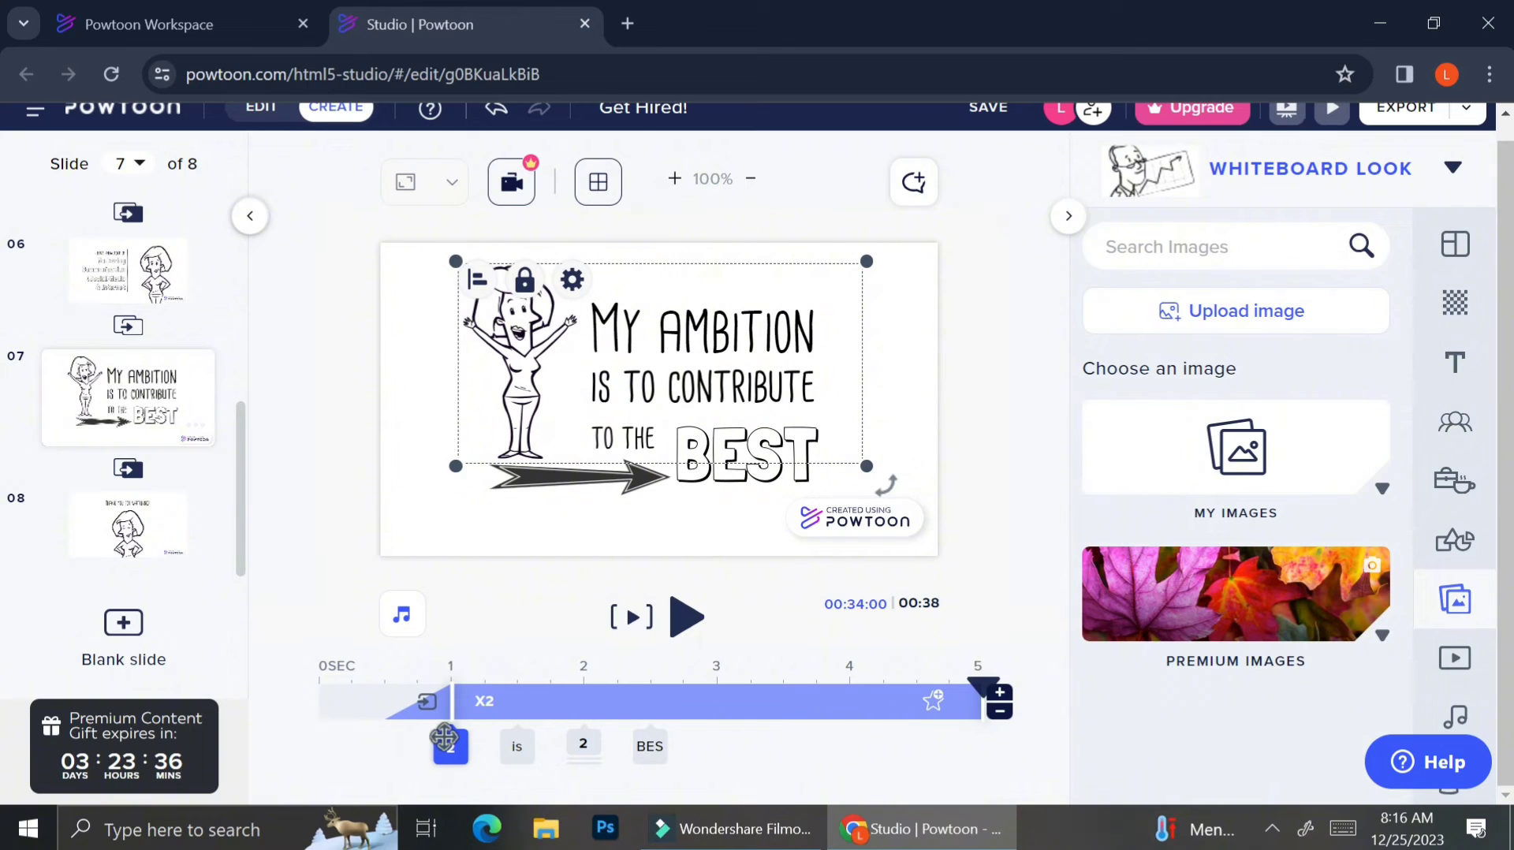
click(512, 744)
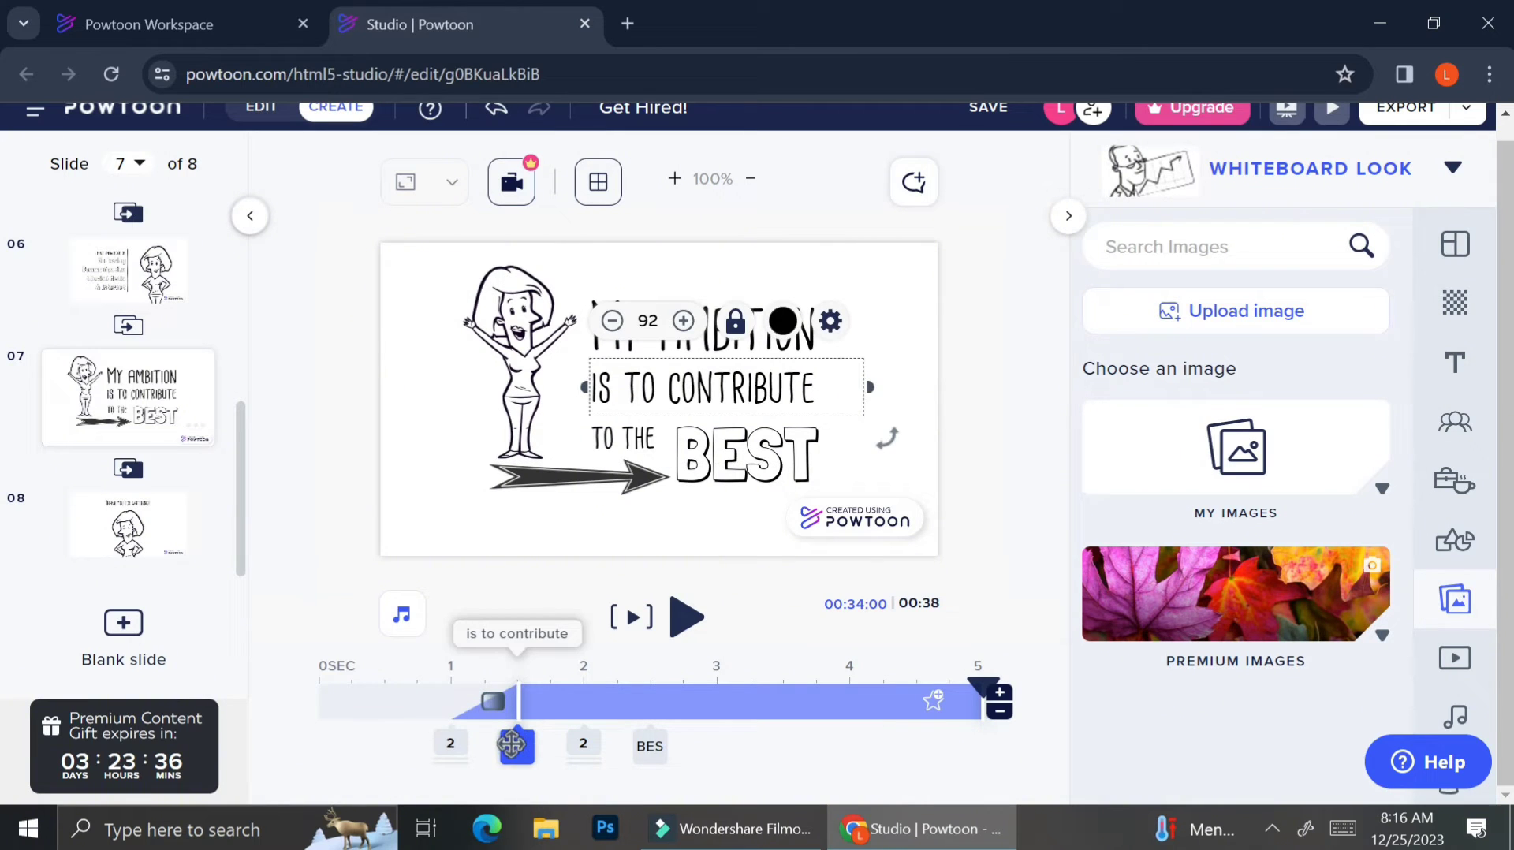
drag(512, 744, 645, 742)
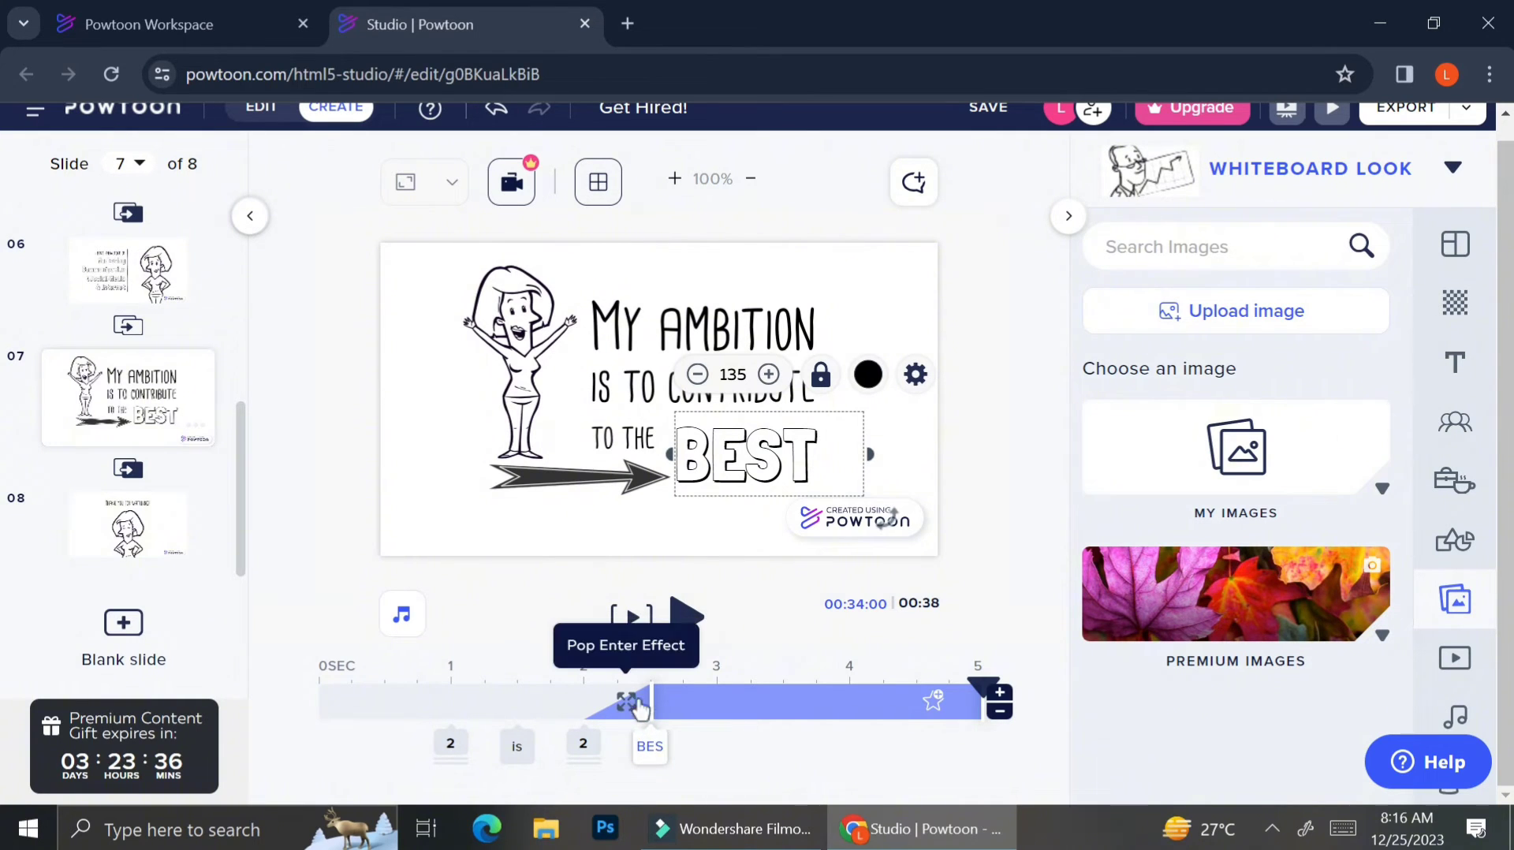
Delay BEST's entrance to about 3.3 s and start the character-and-text group at about 0.5 s.
click(627, 711)
click(627, 711)
click(626, 711)
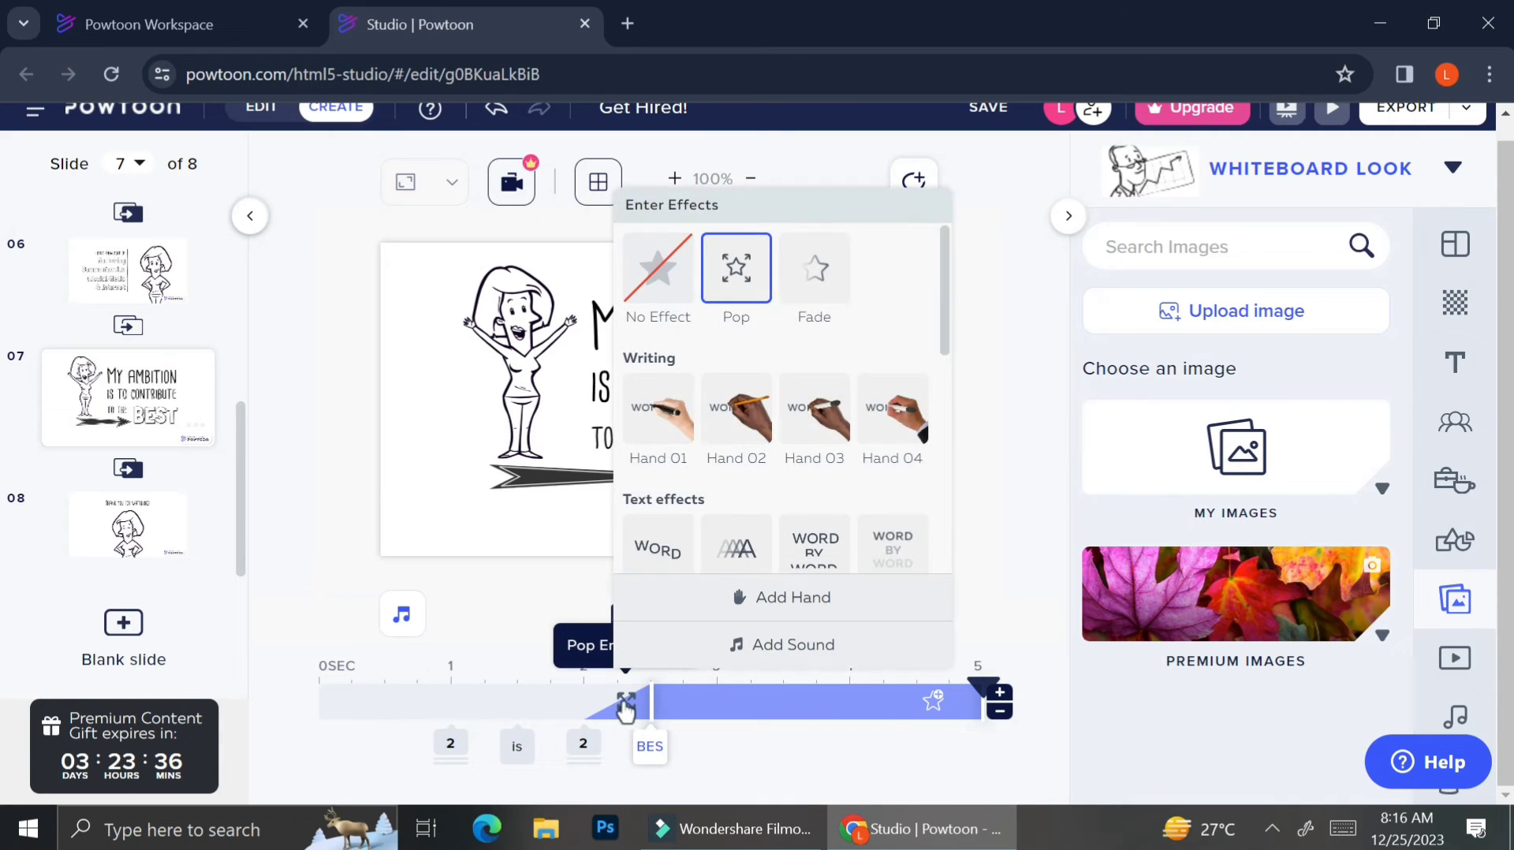
click(626, 709)
mouse_move(650, 702)
mouse_down()
mouse_move(758, 711)
mouse_move(626, 718)
mouse_move(647, 723)
mouse_up()
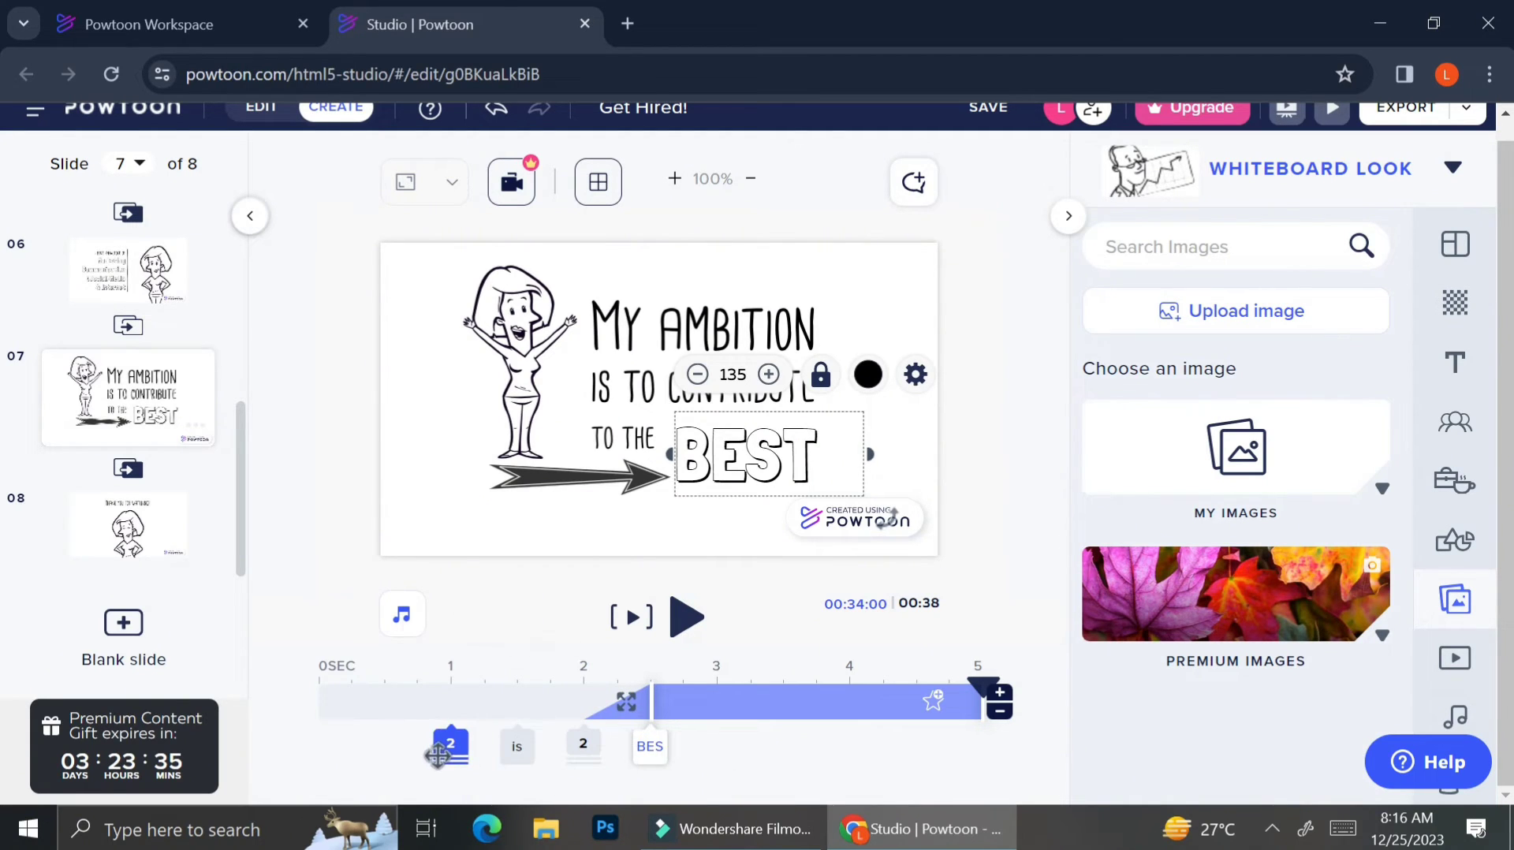
click(447, 745)
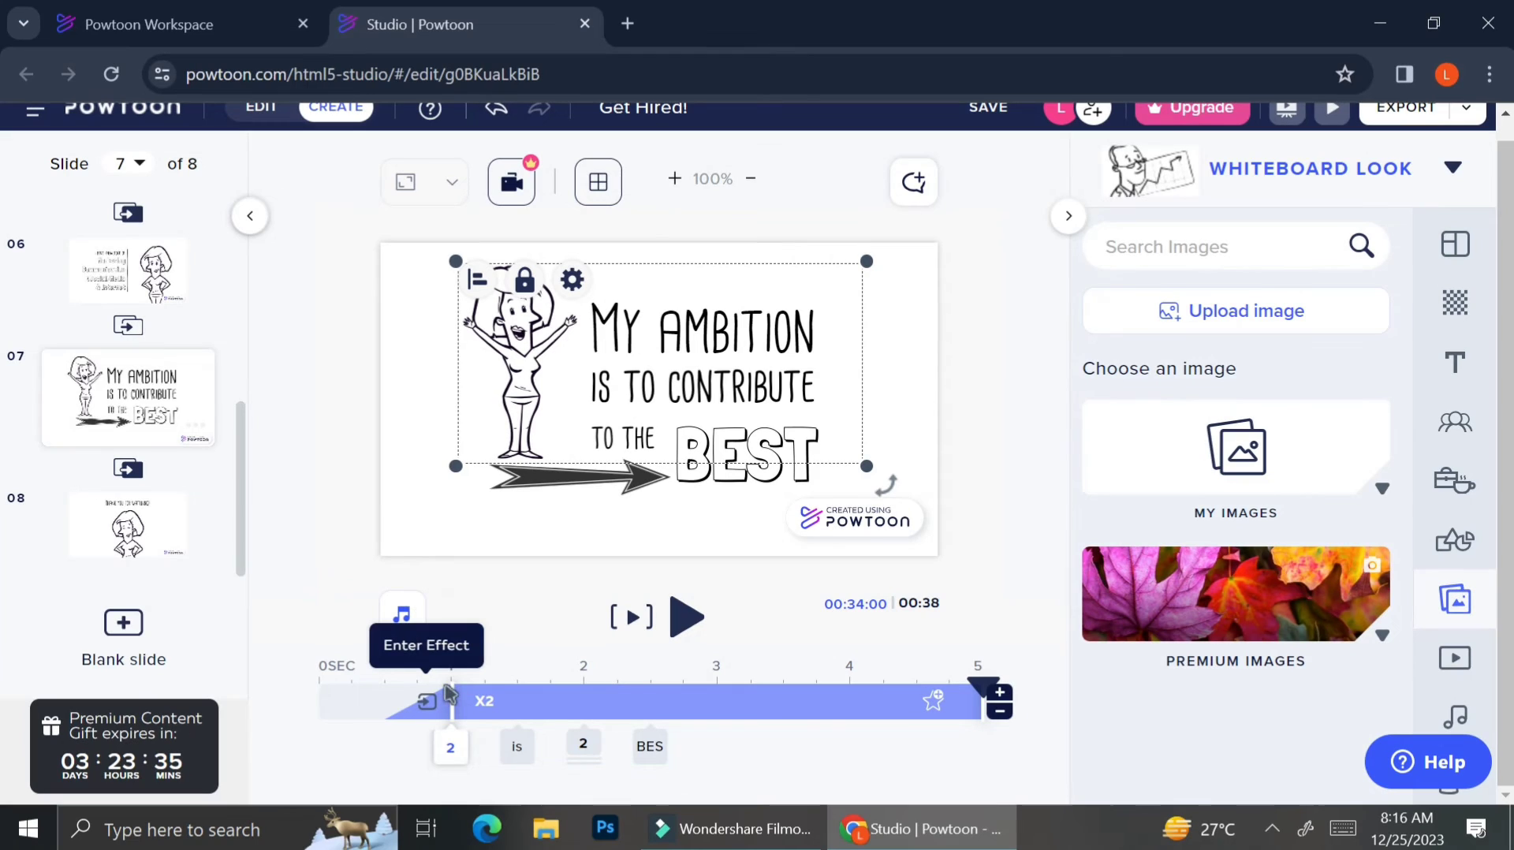
mouse_move(450, 692)
mouse_down()
mouse_move(362, 703)
mouse_move(404, 710)
mouse_move(382, 716)
mouse_up()
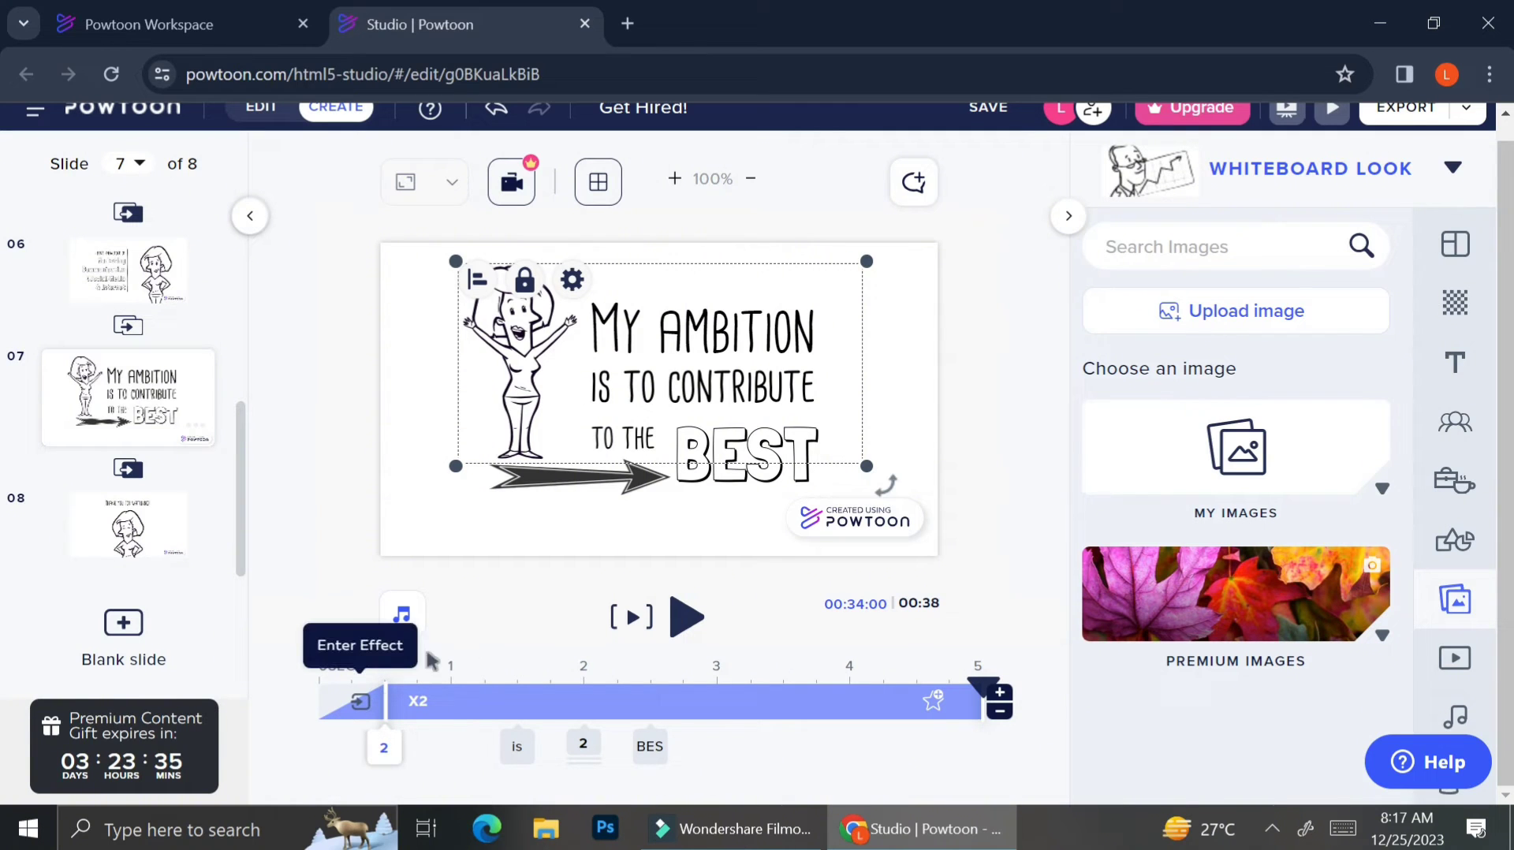
Move the character-and-text group's entrance to 1 second, previewing slide 7 before and after.
click(637, 618)
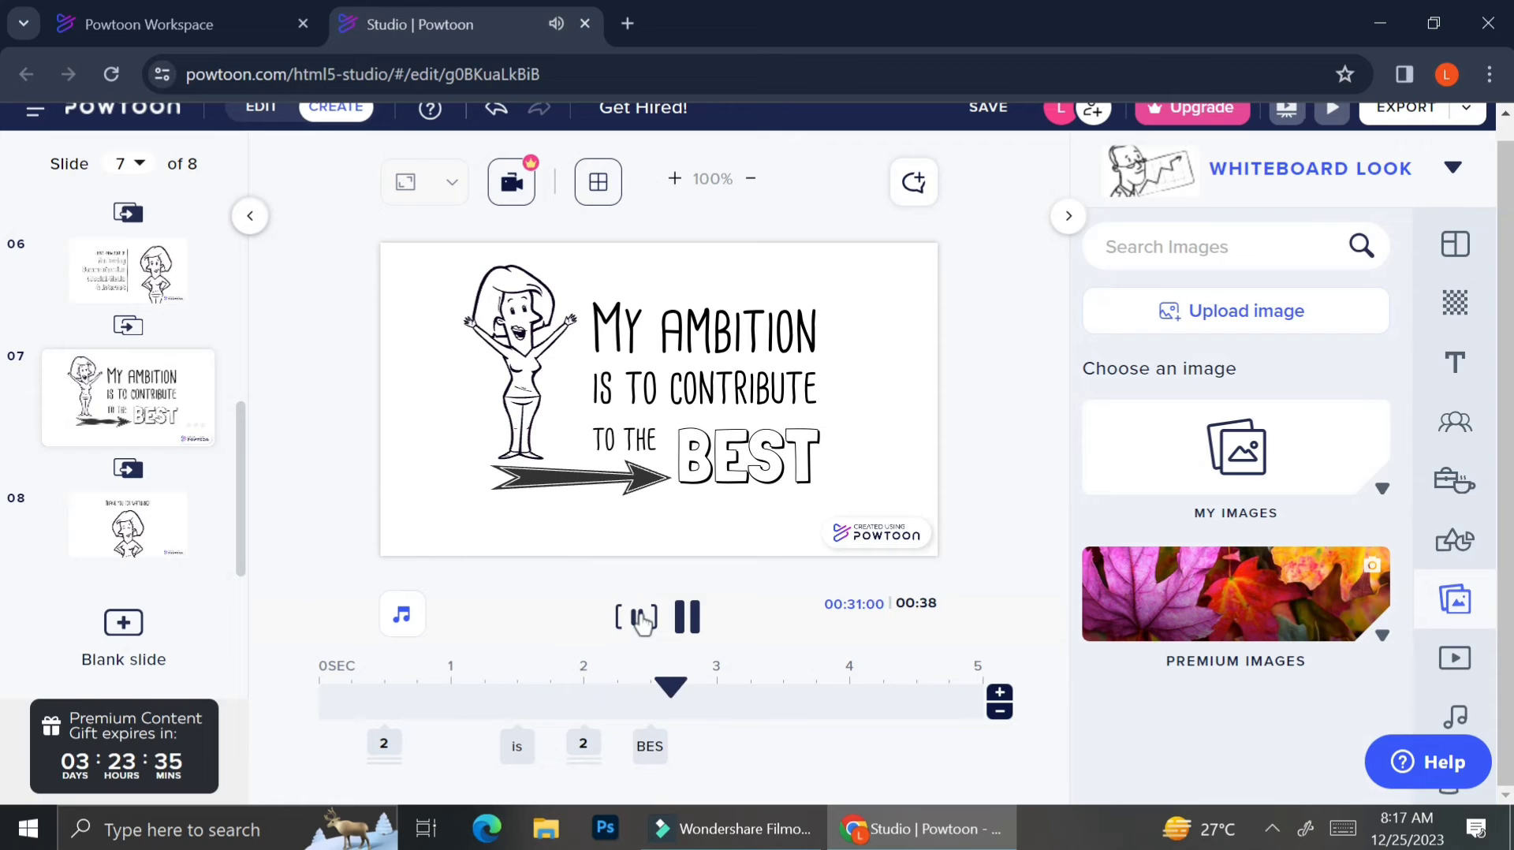
click(639, 618)
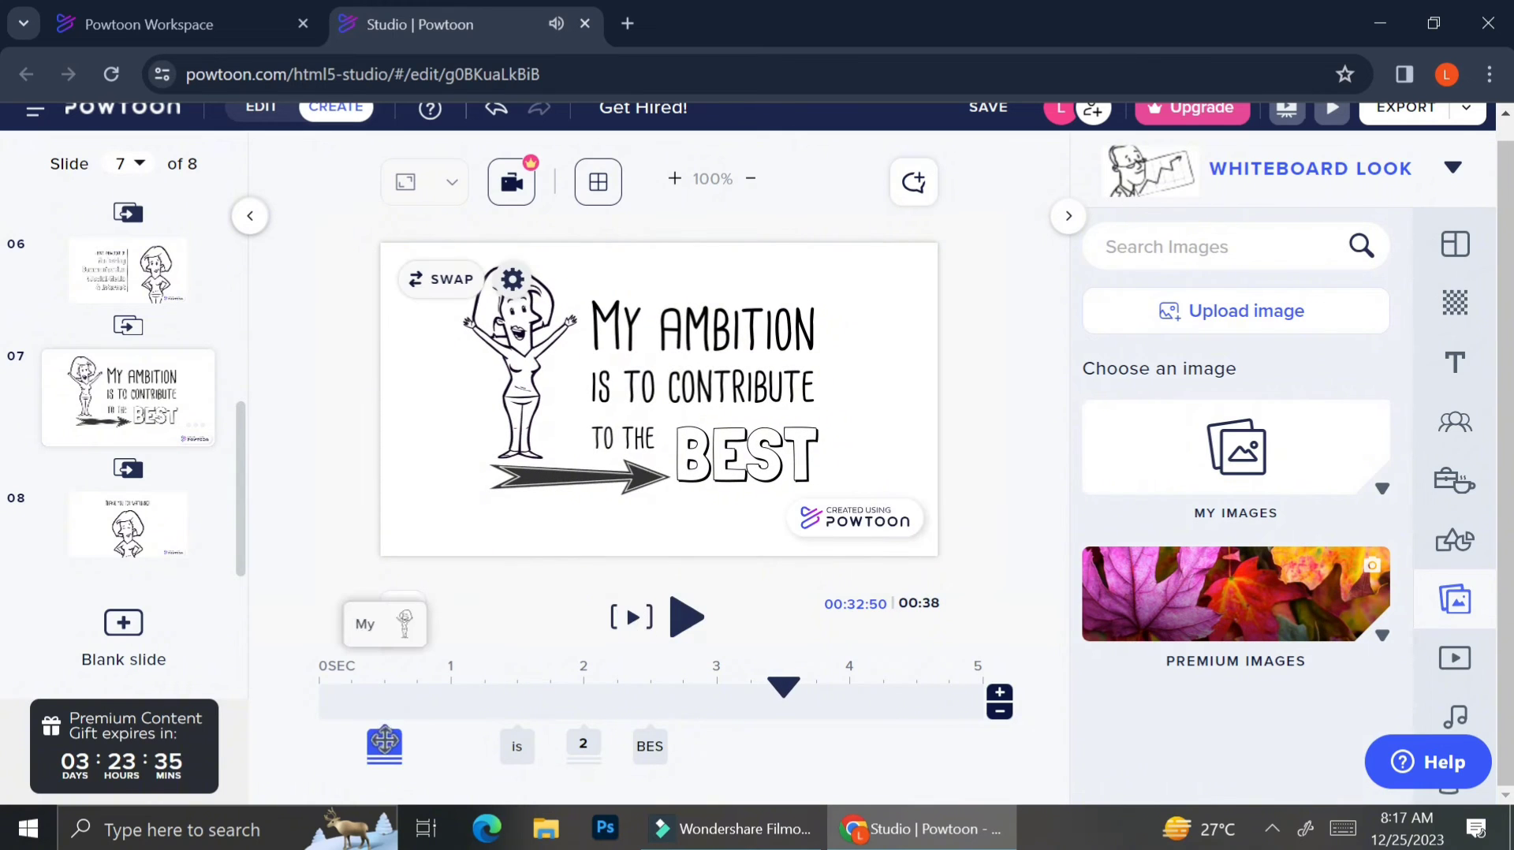
click(384, 743)
drag(391, 701, 456, 712)
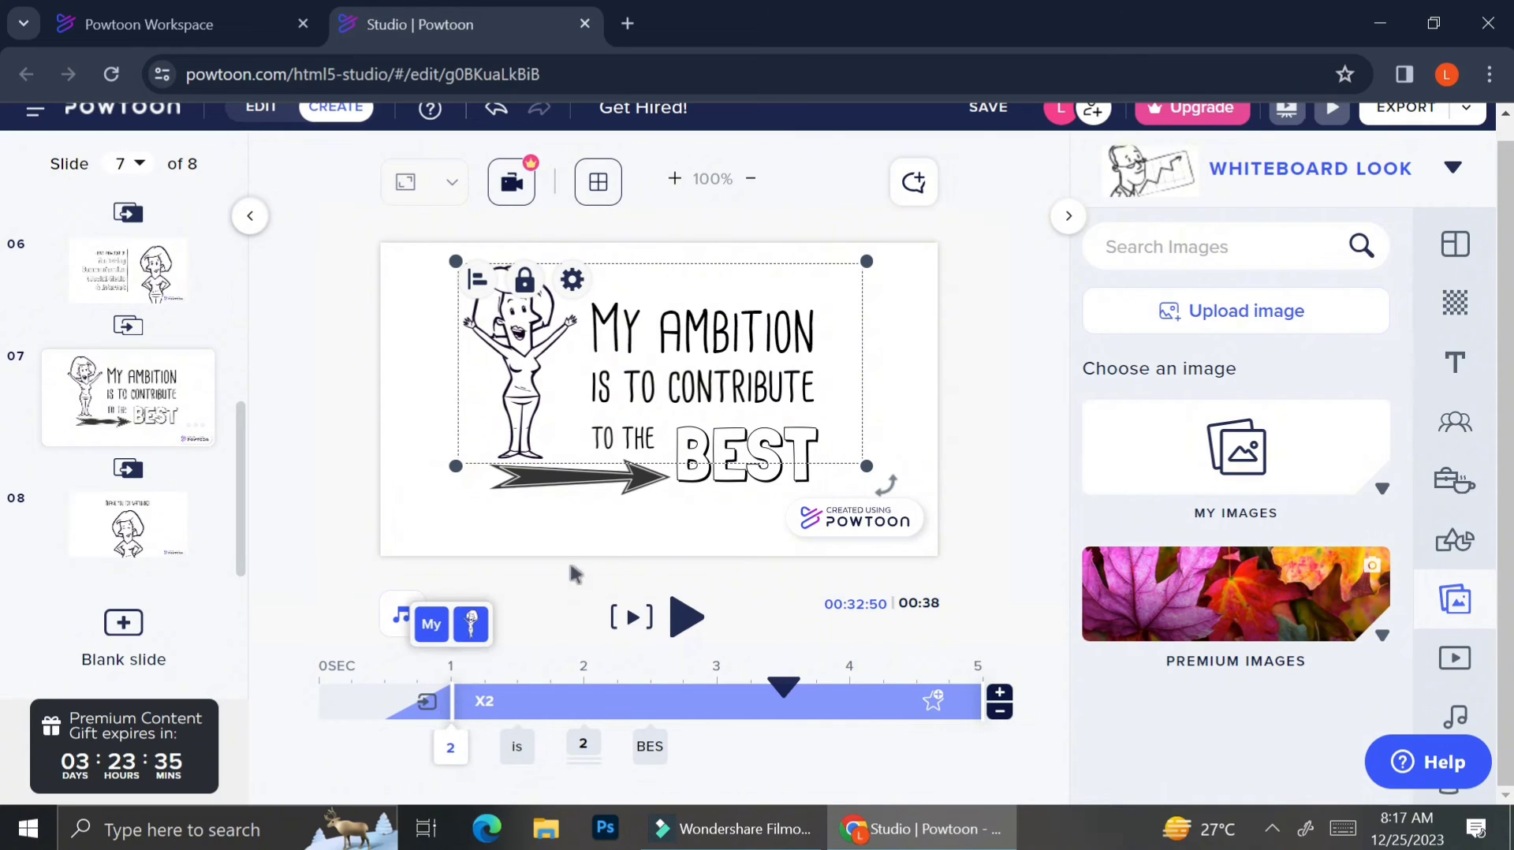
click(646, 616)
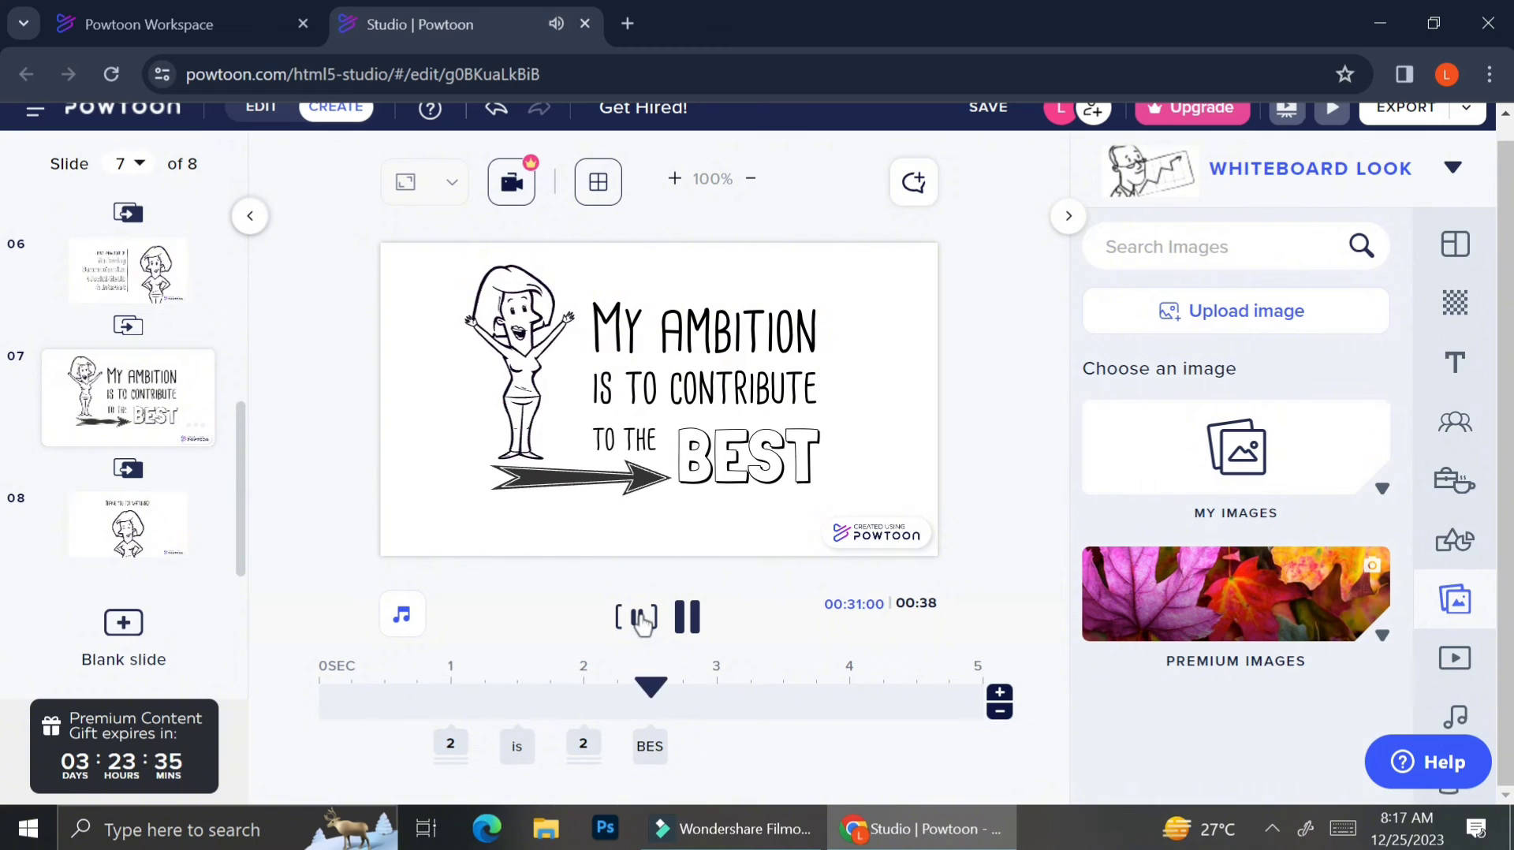
click(641, 618)
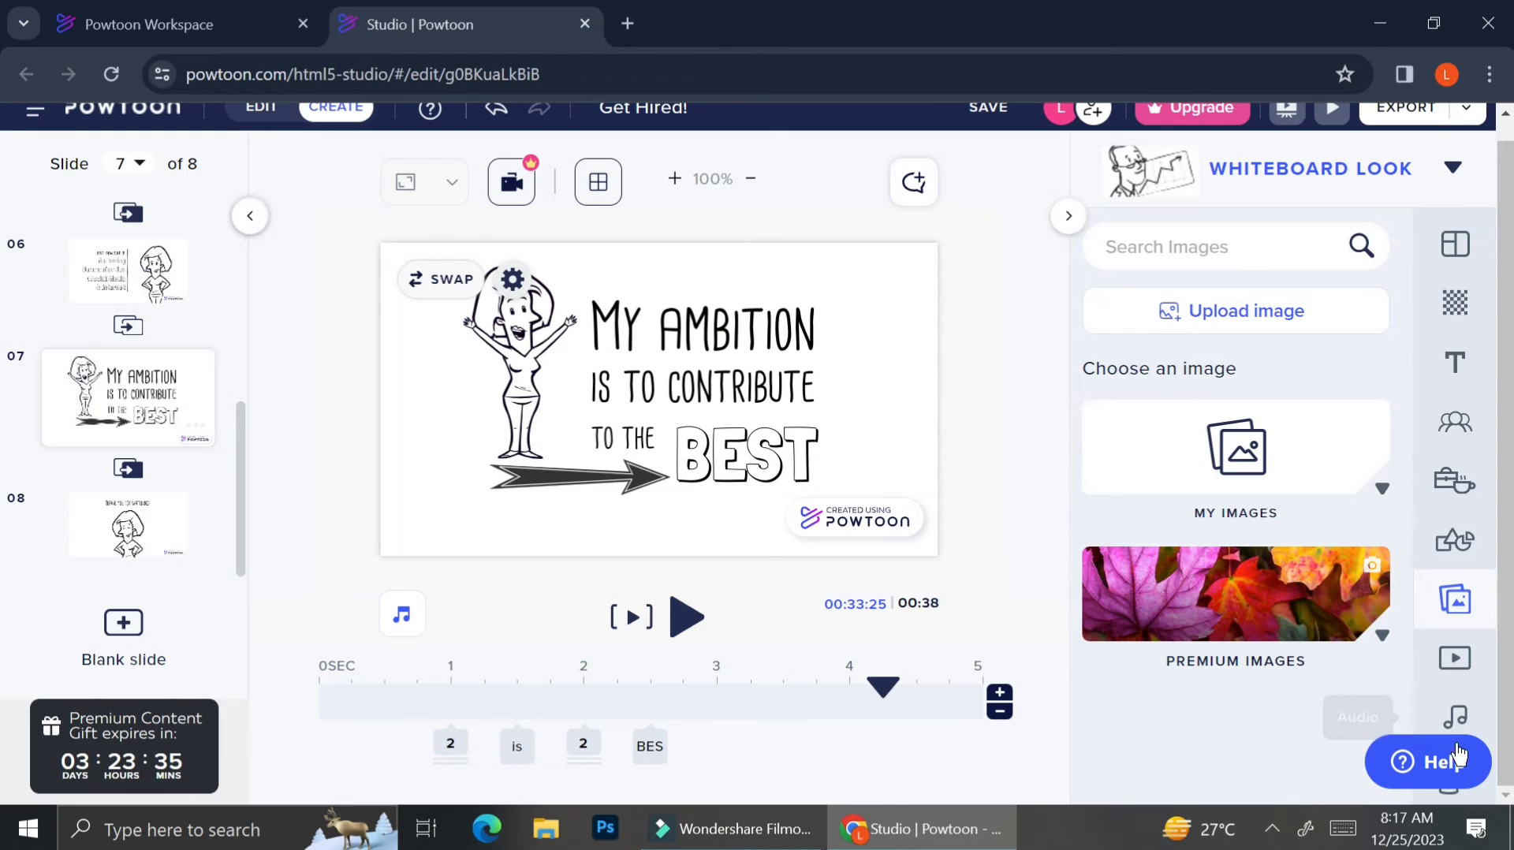
Open the Audio tab's Free Music and preview the first two tracks.
click(1458, 720)
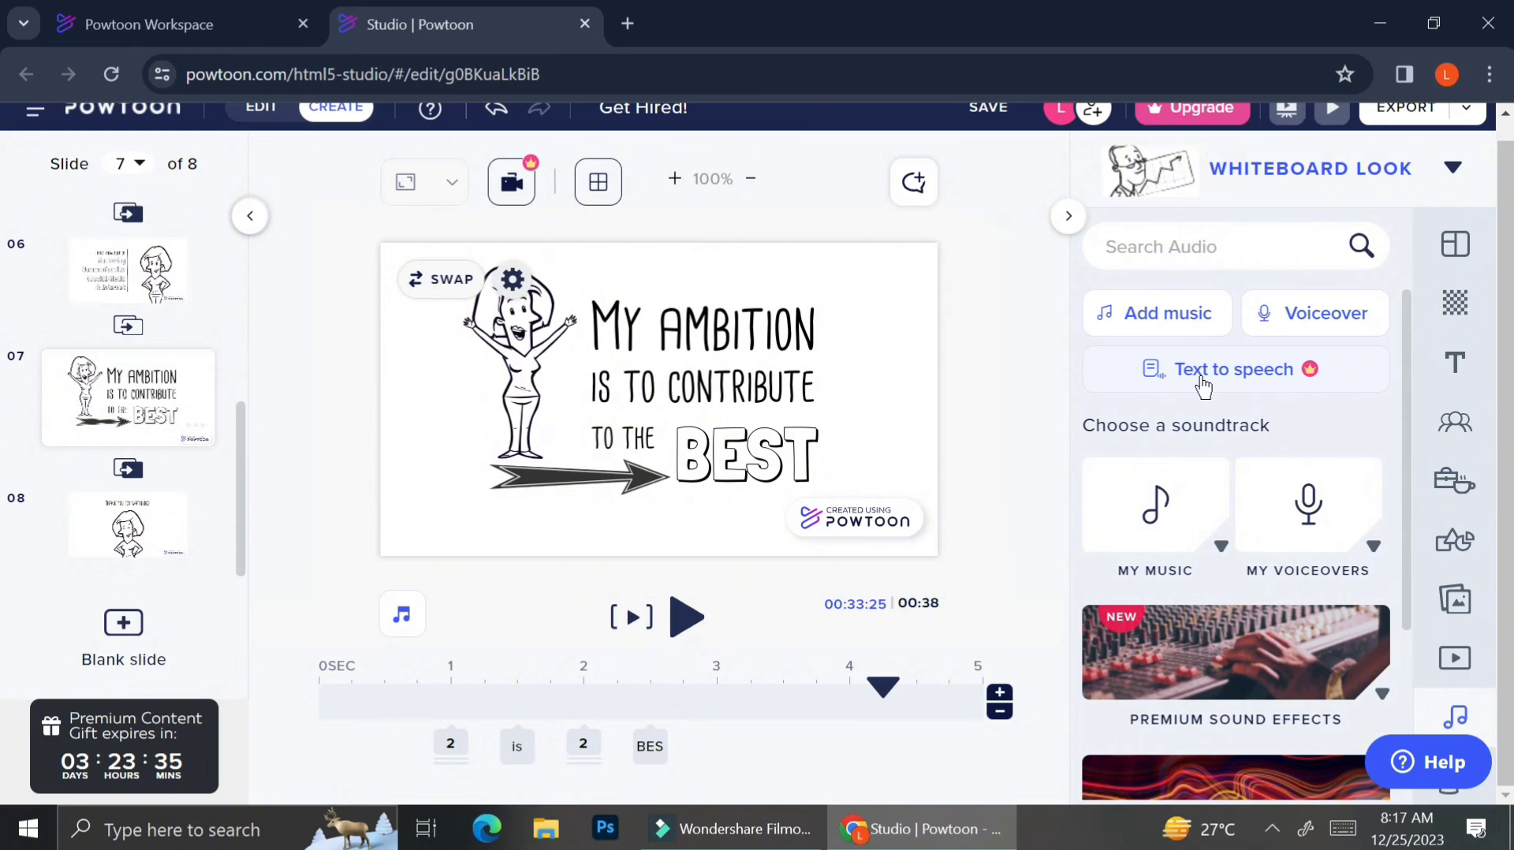
scroll(1196, 538, down, 3)
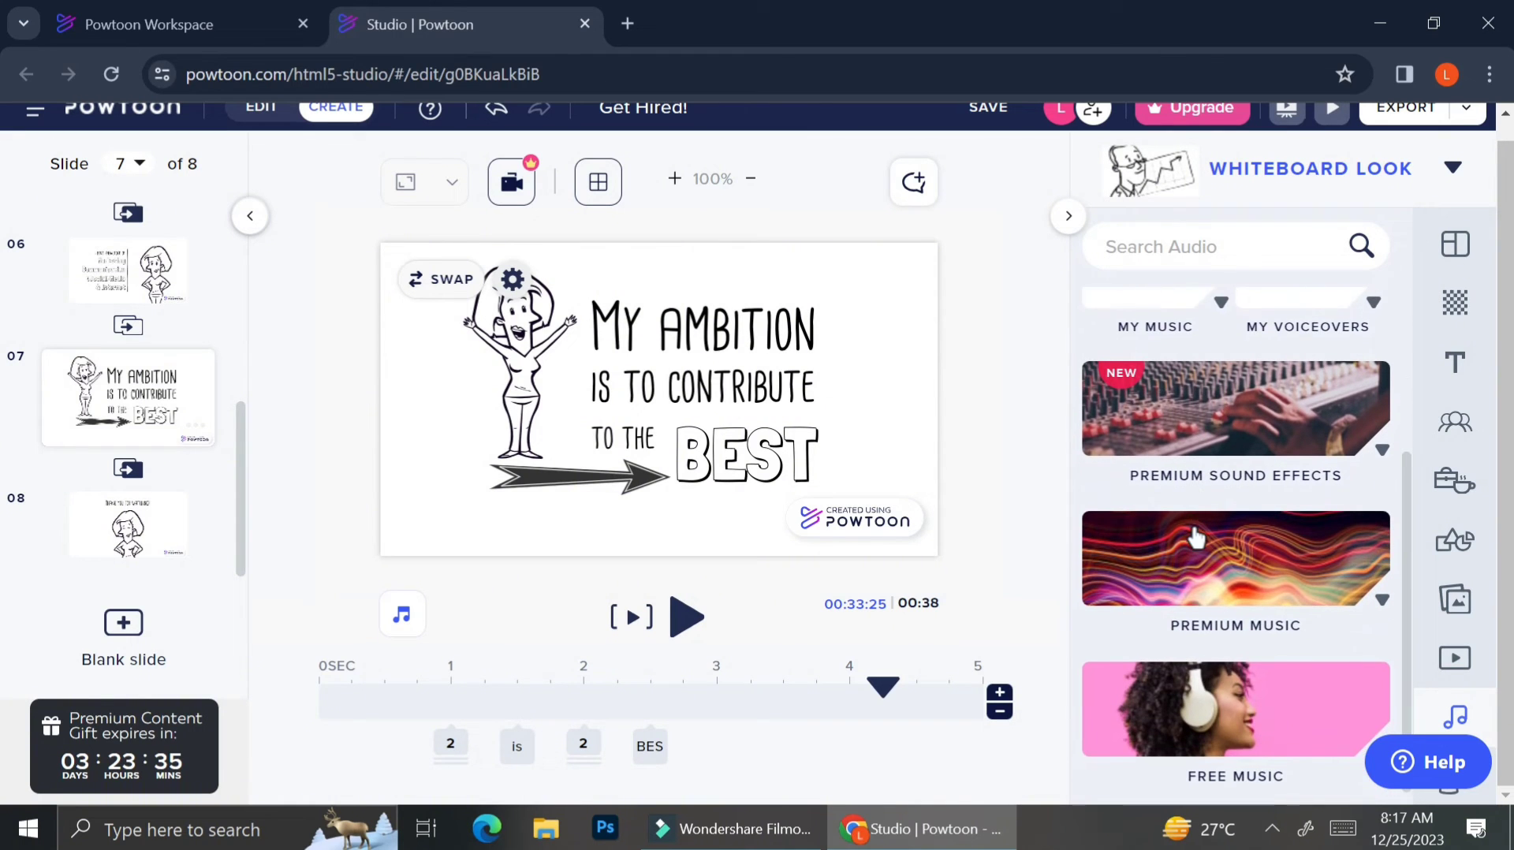
click(1193, 706)
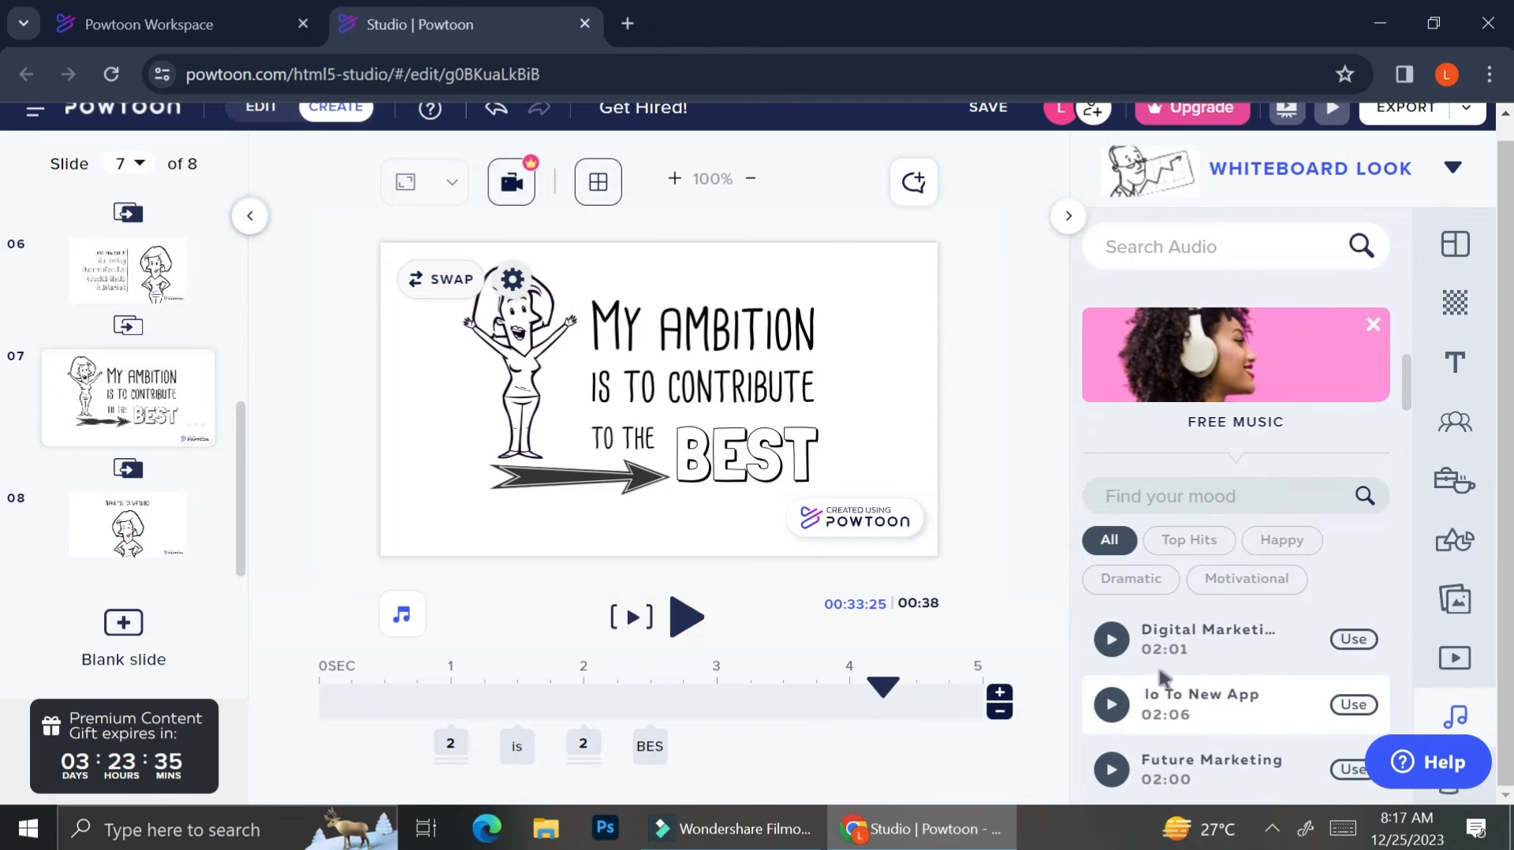
click(1111, 643)
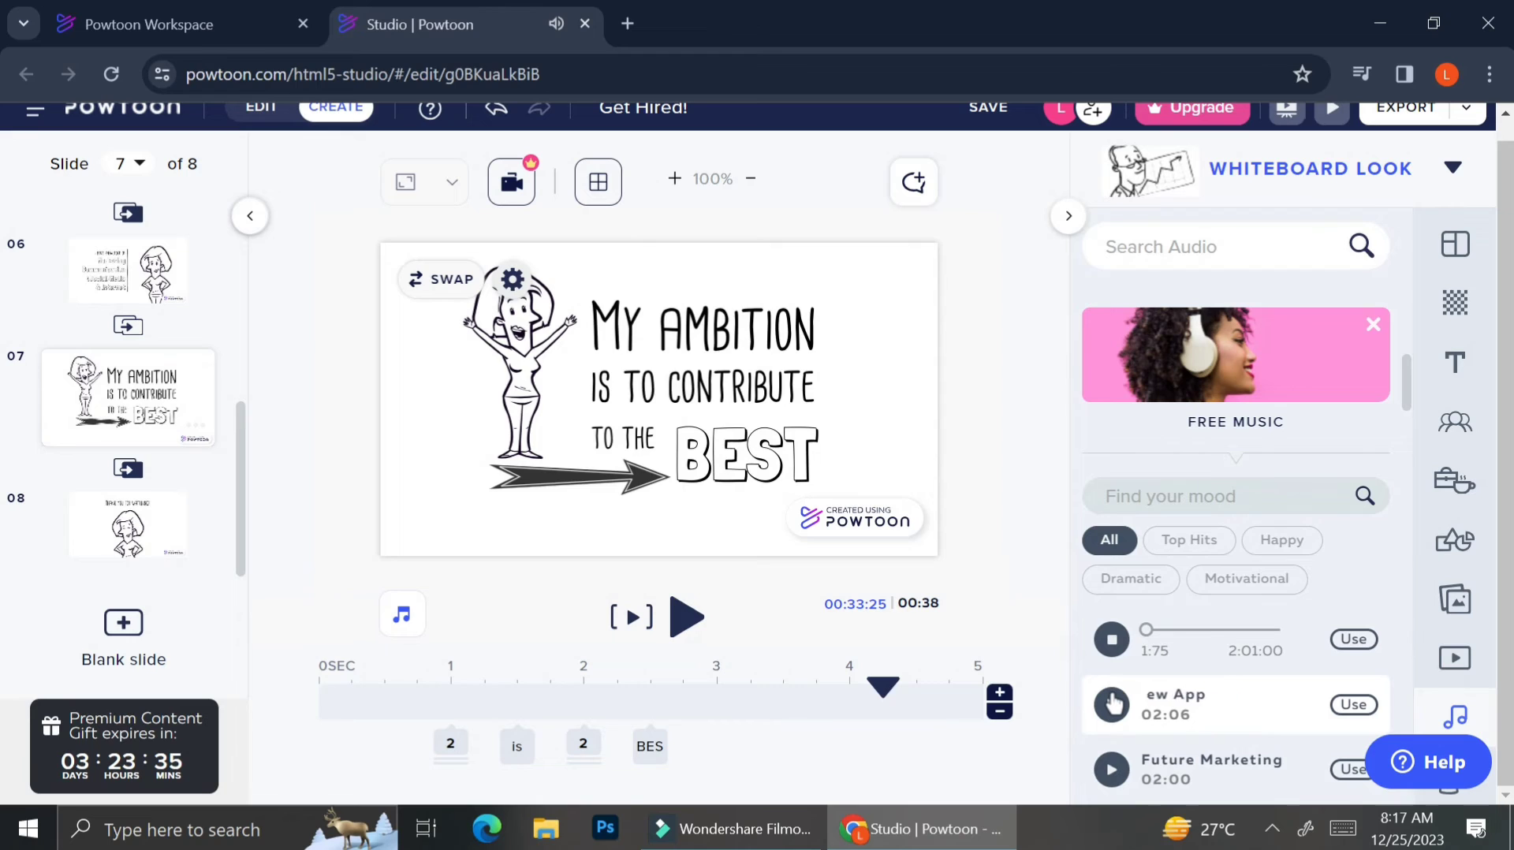
click(1112, 704)
Preview Keep In Shape, Viral Brand and Next Step Up, then choose Next Step Up.
scroll(1113, 702, down, 2)
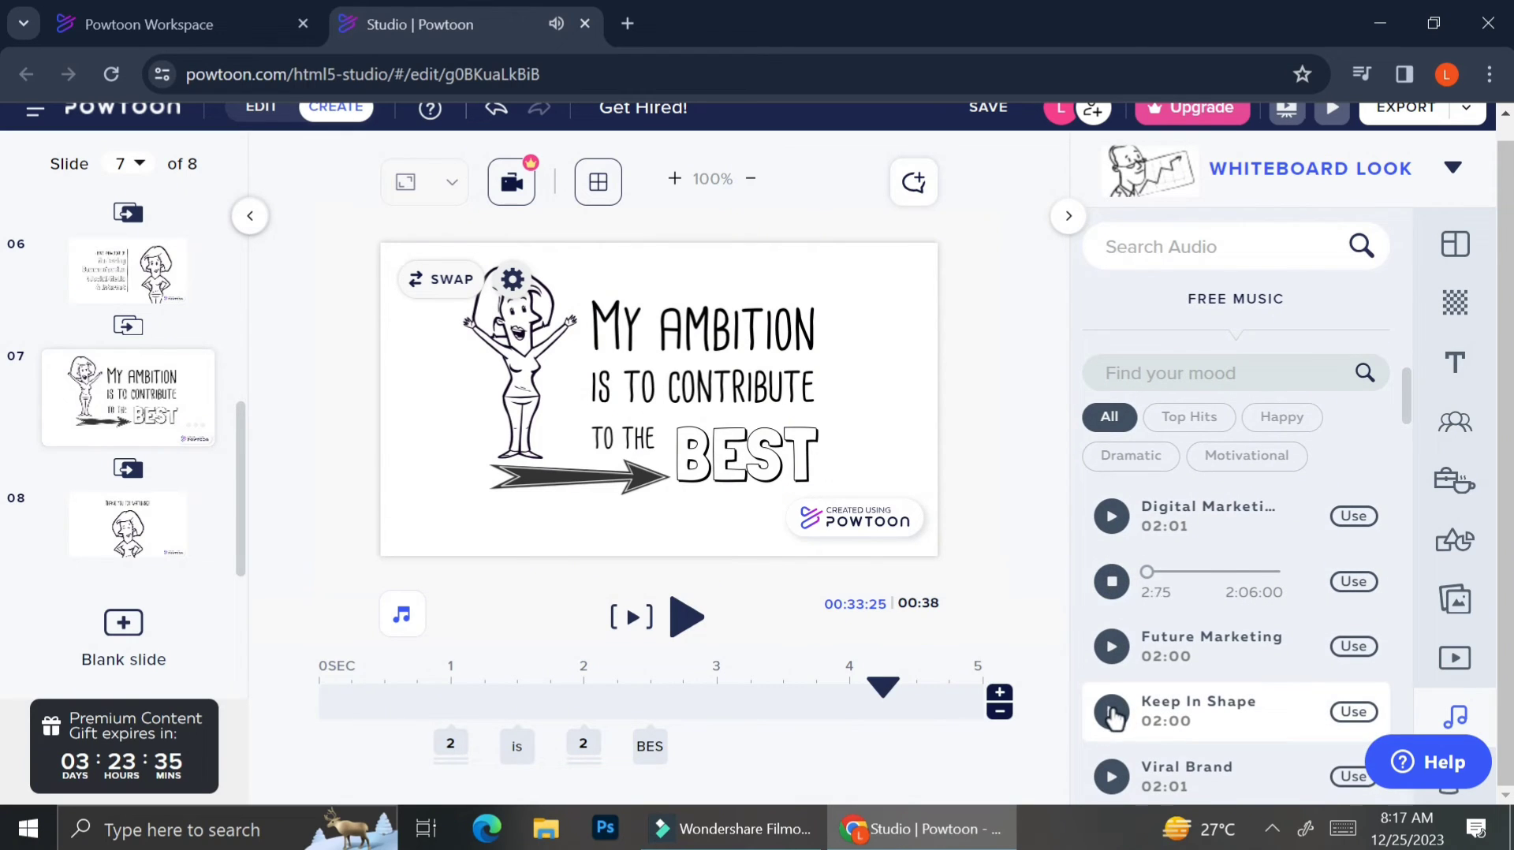
click(1112, 714)
scroll(1114, 717, down, 1)
click(1112, 730)
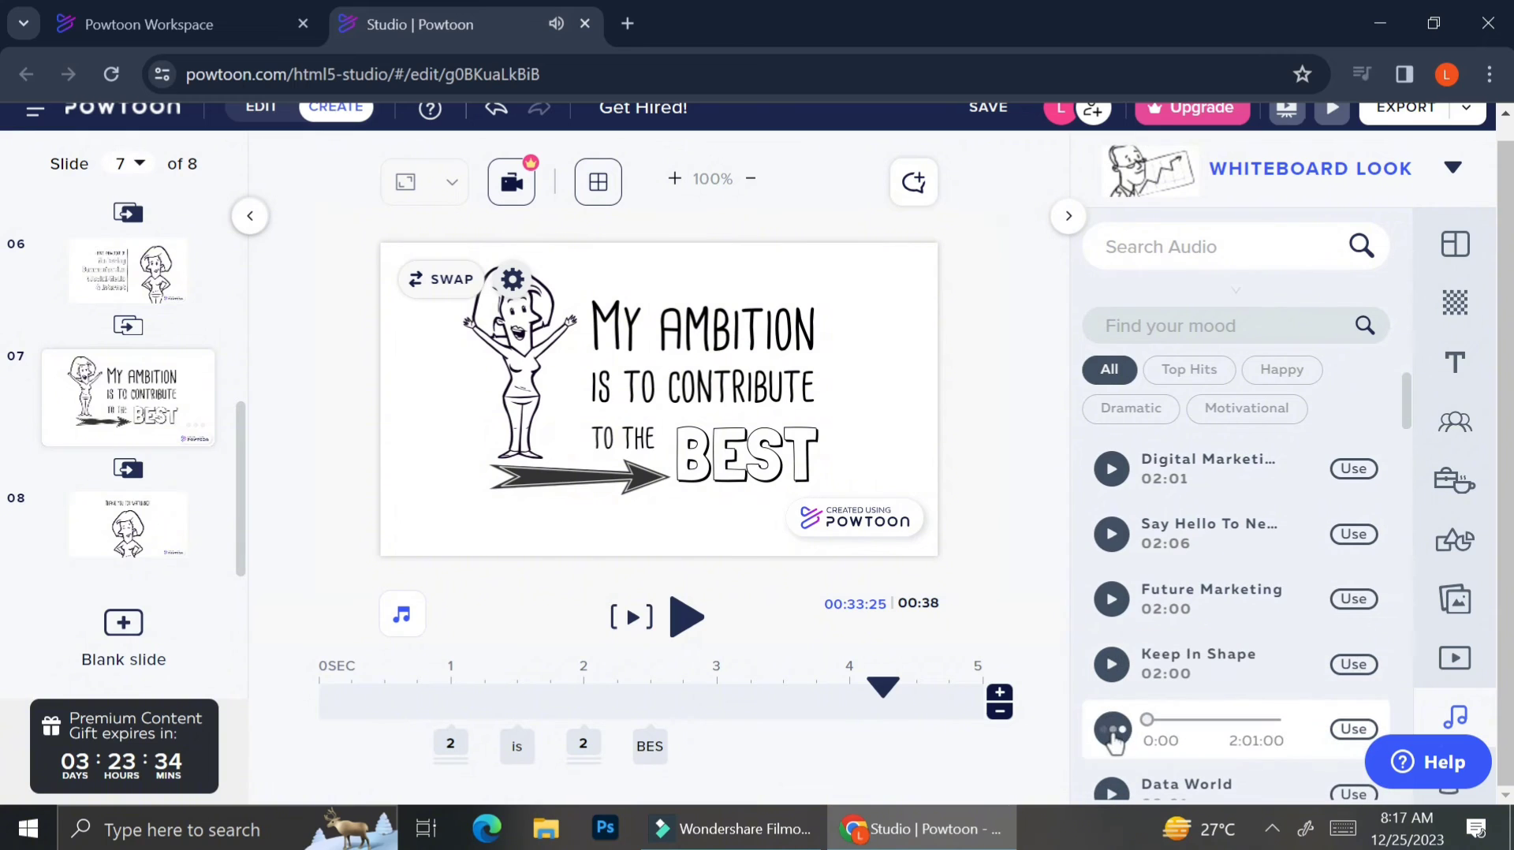
scroll(1112, 734, down, 3)
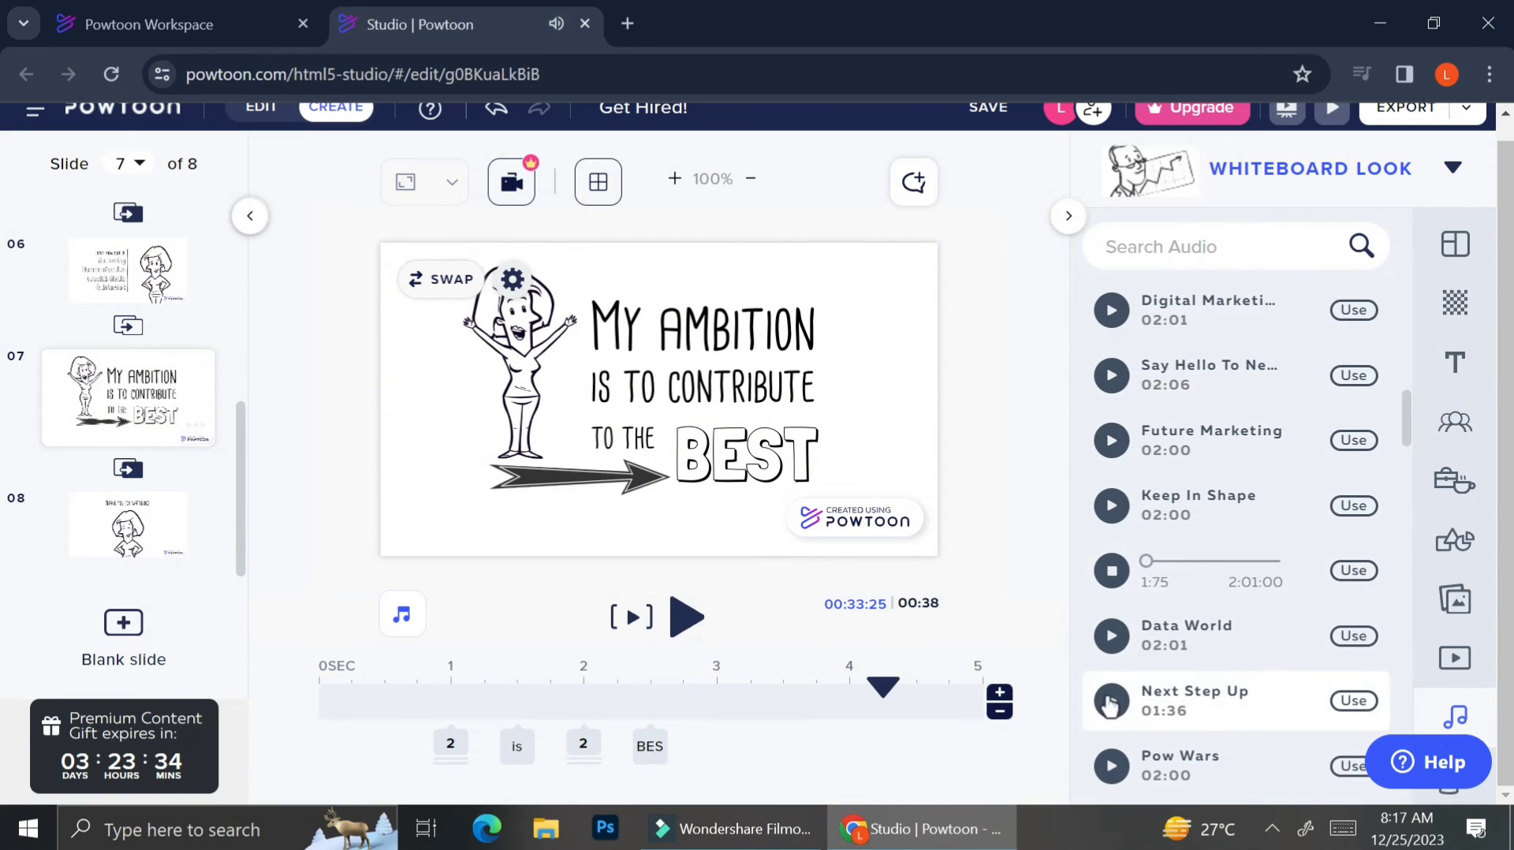
click(1112, 702)
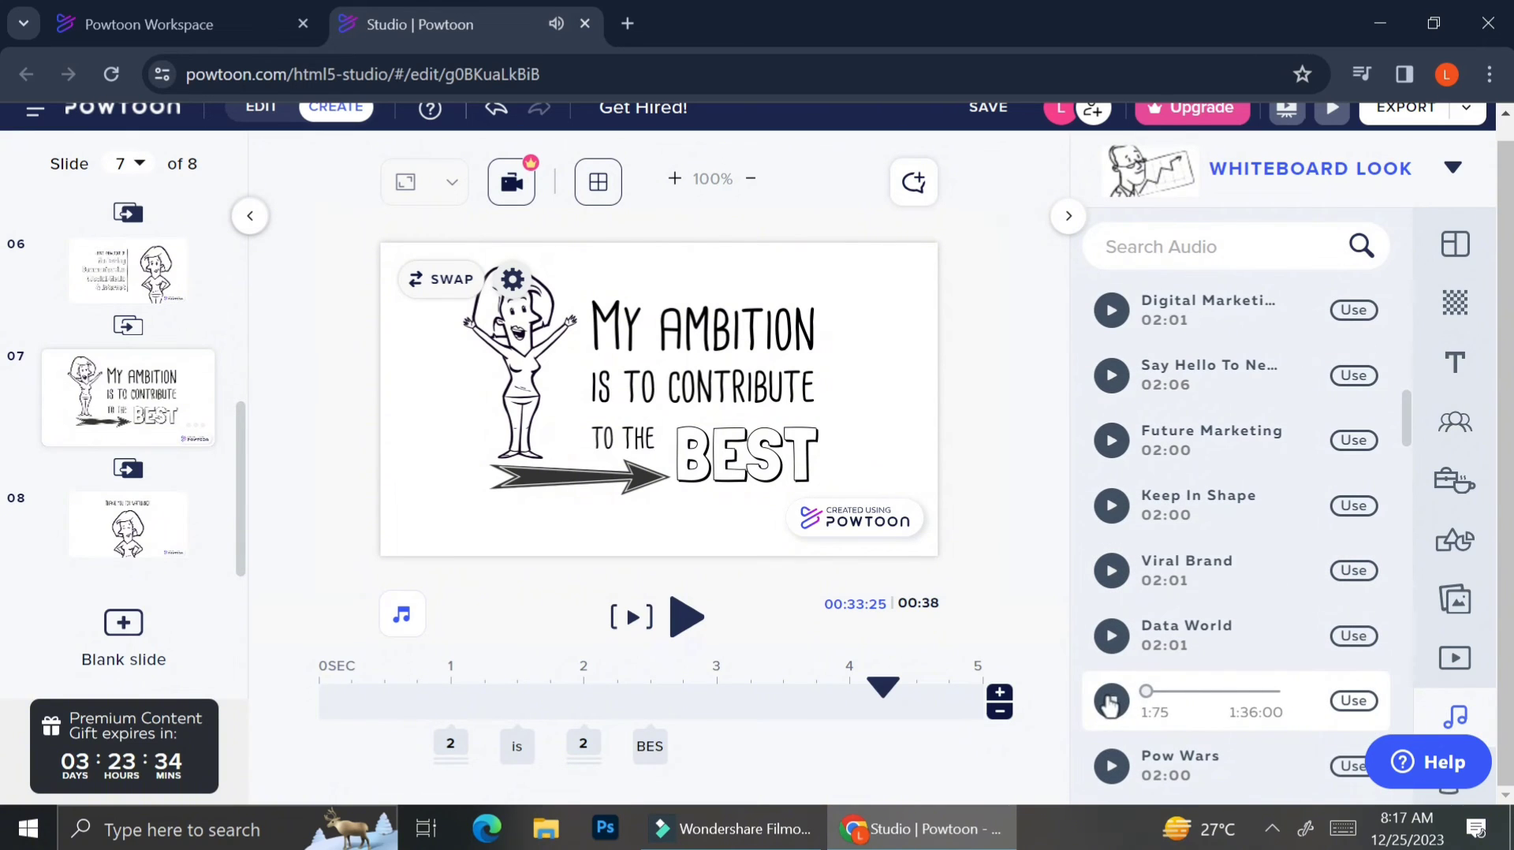
click(1354, 701)
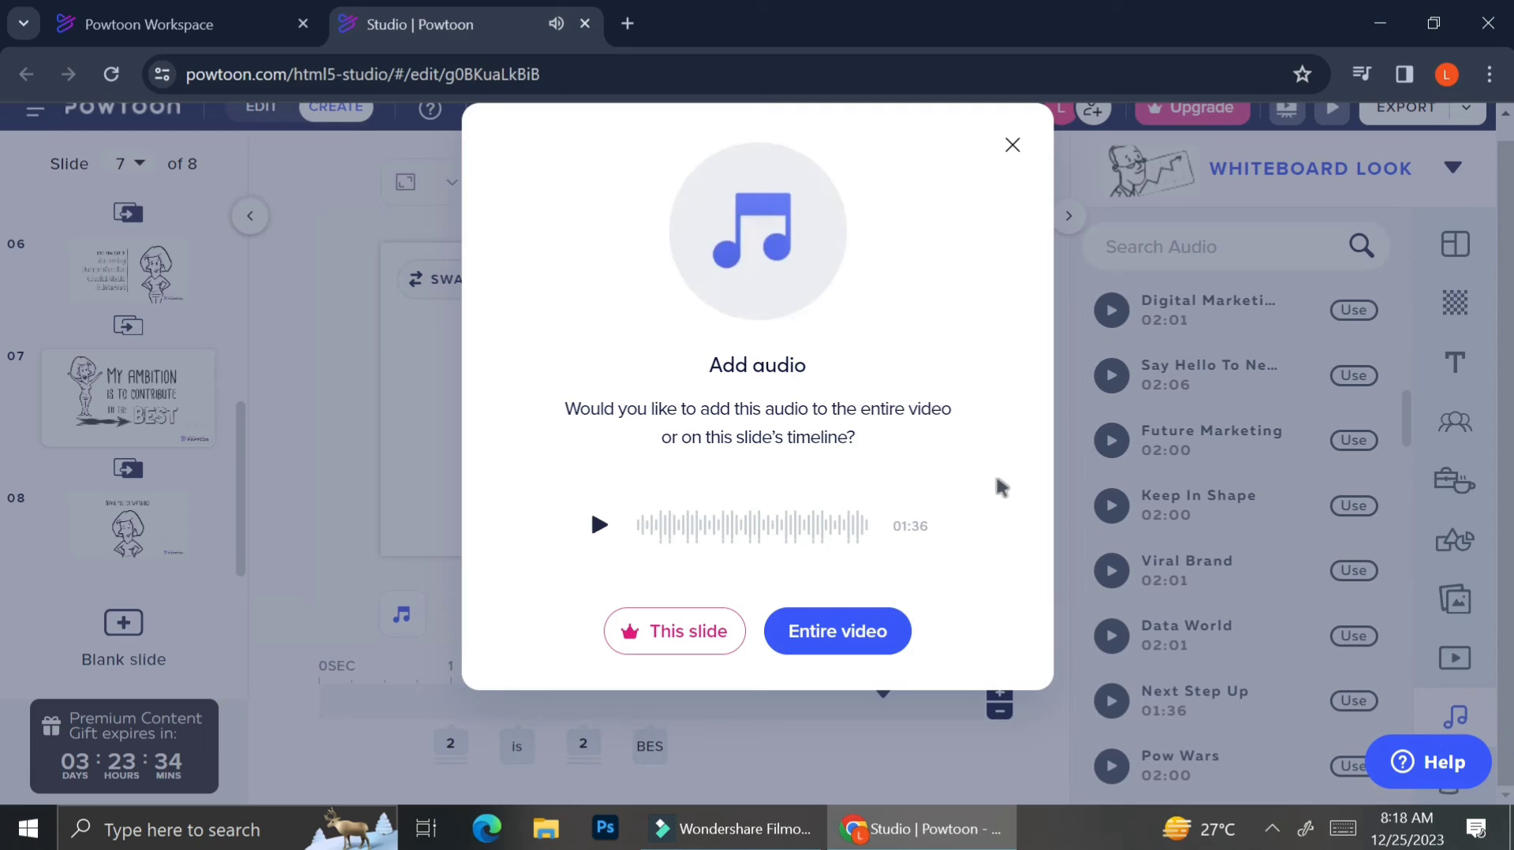
Apply Next Step Up to the entire video and play the 41-second Powtoon.
drag(860, 456, 810, 434)
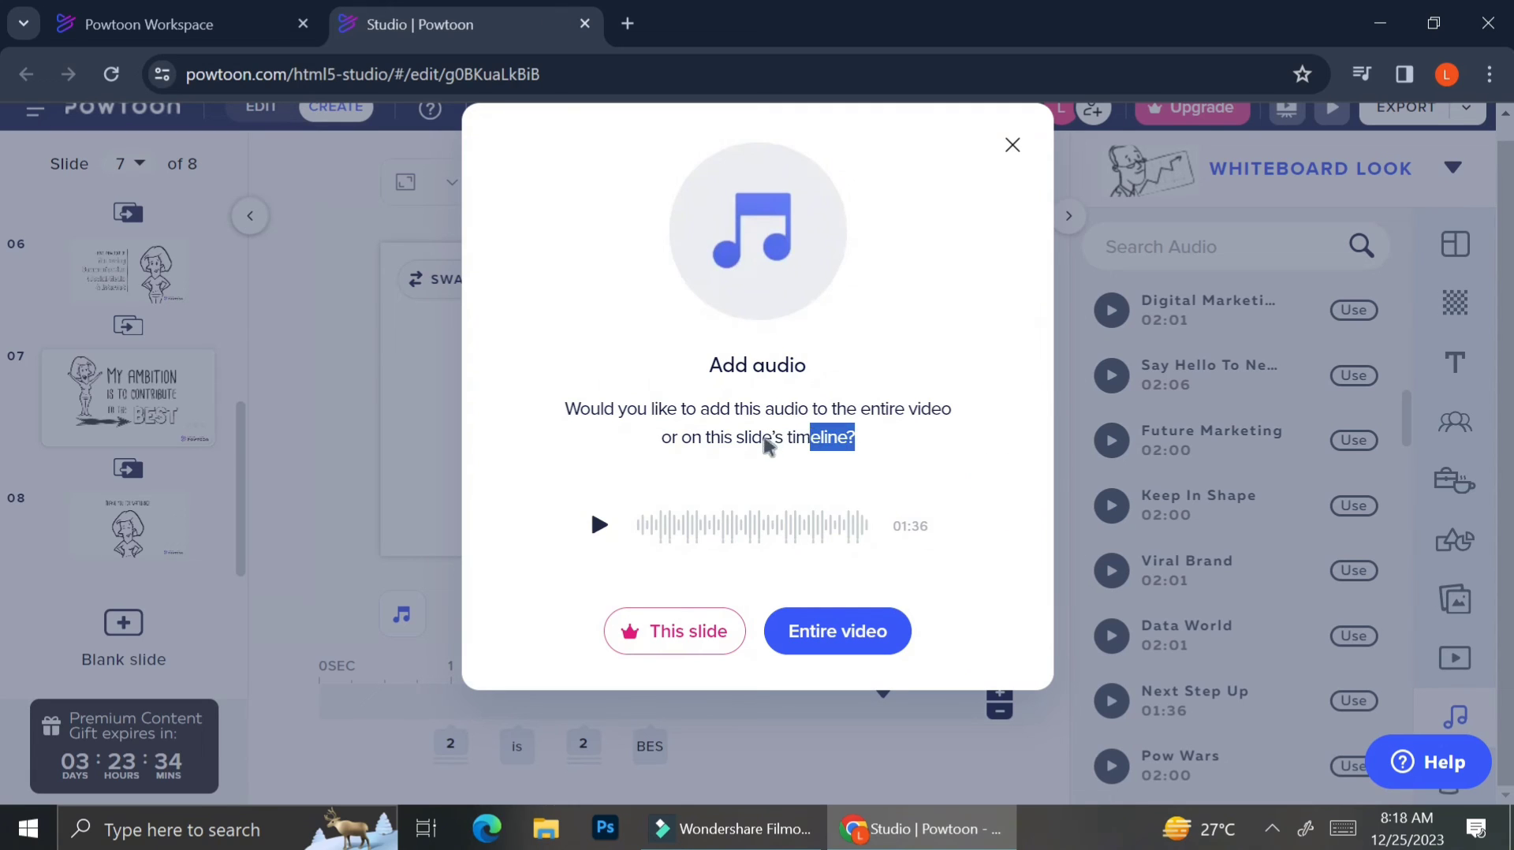
click(759, 448)
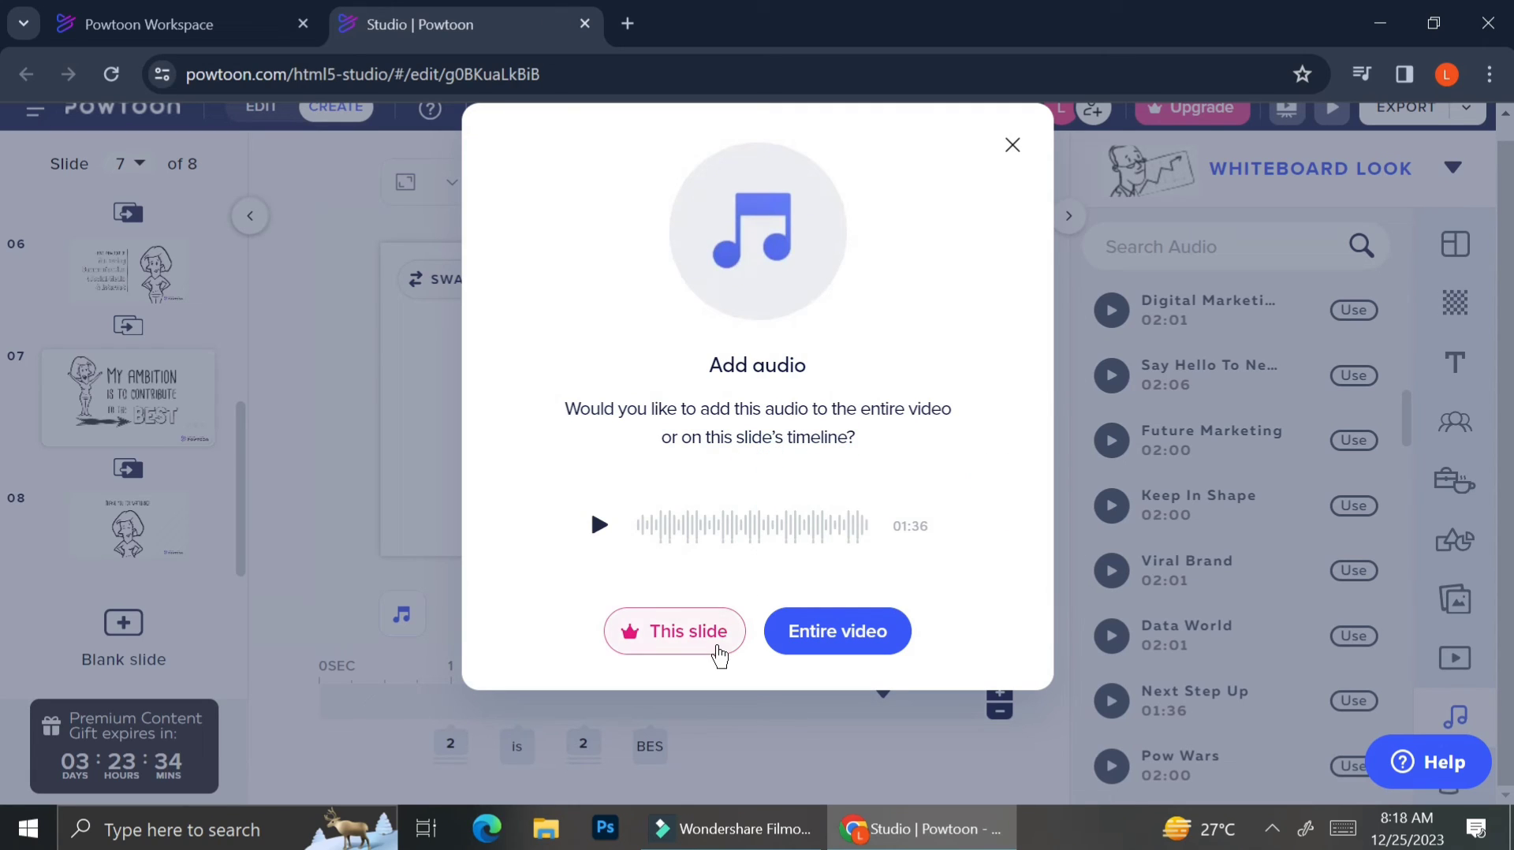
click(842, 650)
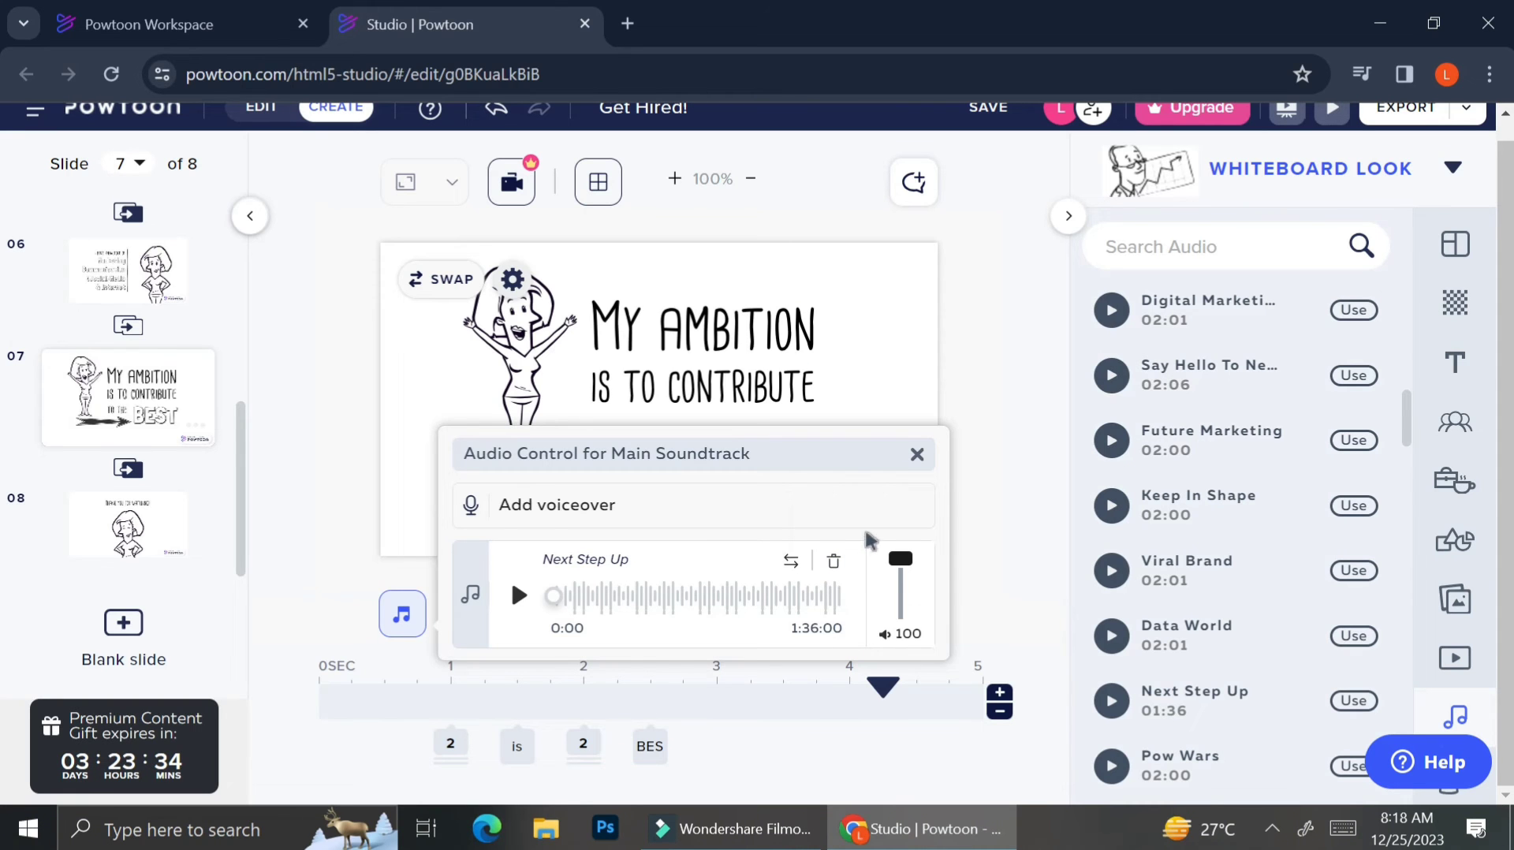
click(698, 619)
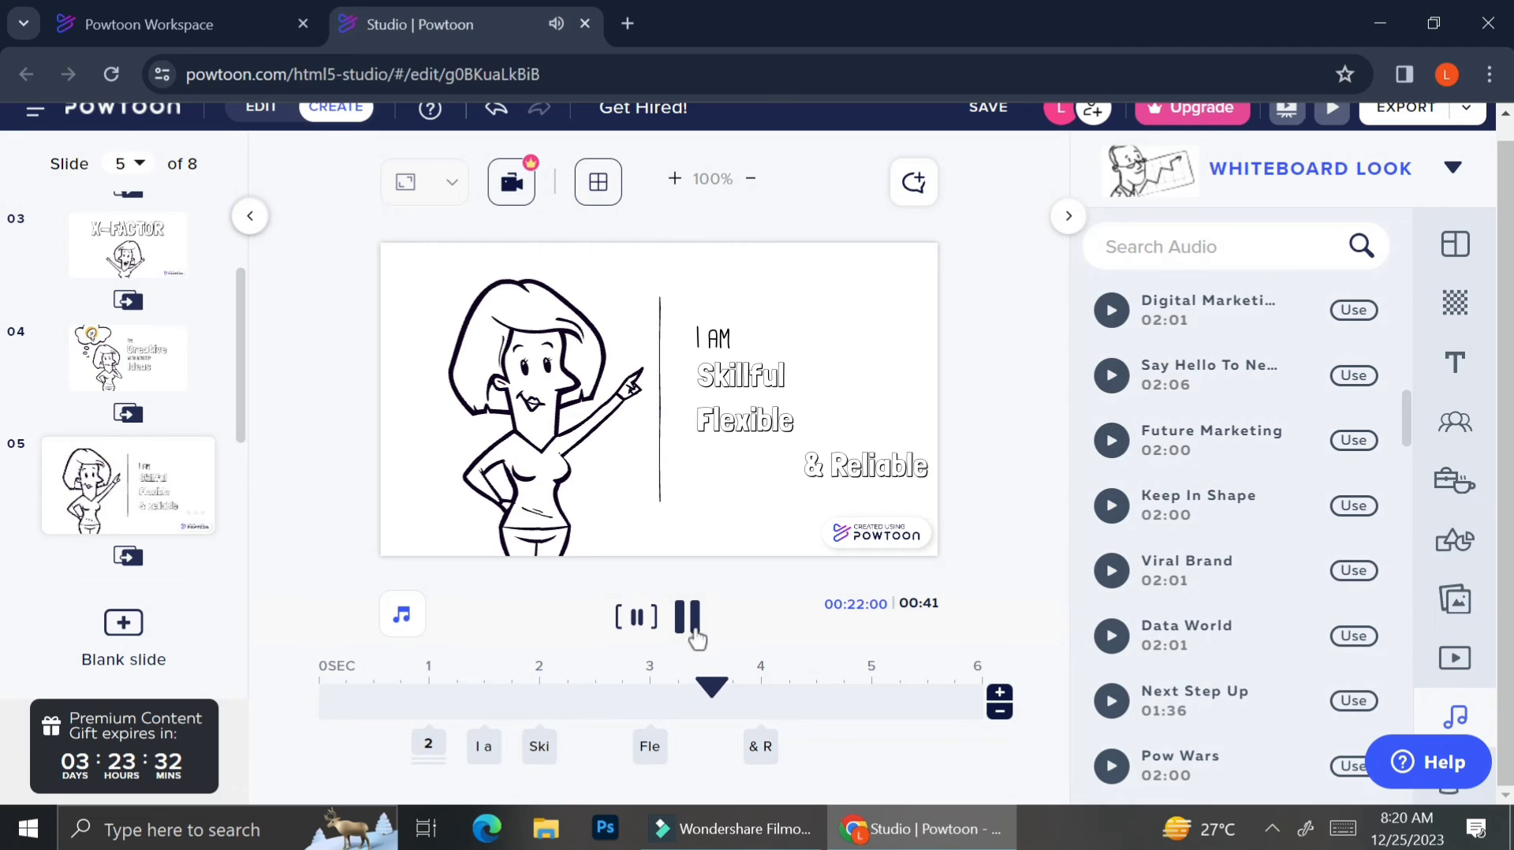
Pause playback on slide 5 and show the export menu with MP4, JPG, GIF, YouTube and PPT options.
click(685, 617)
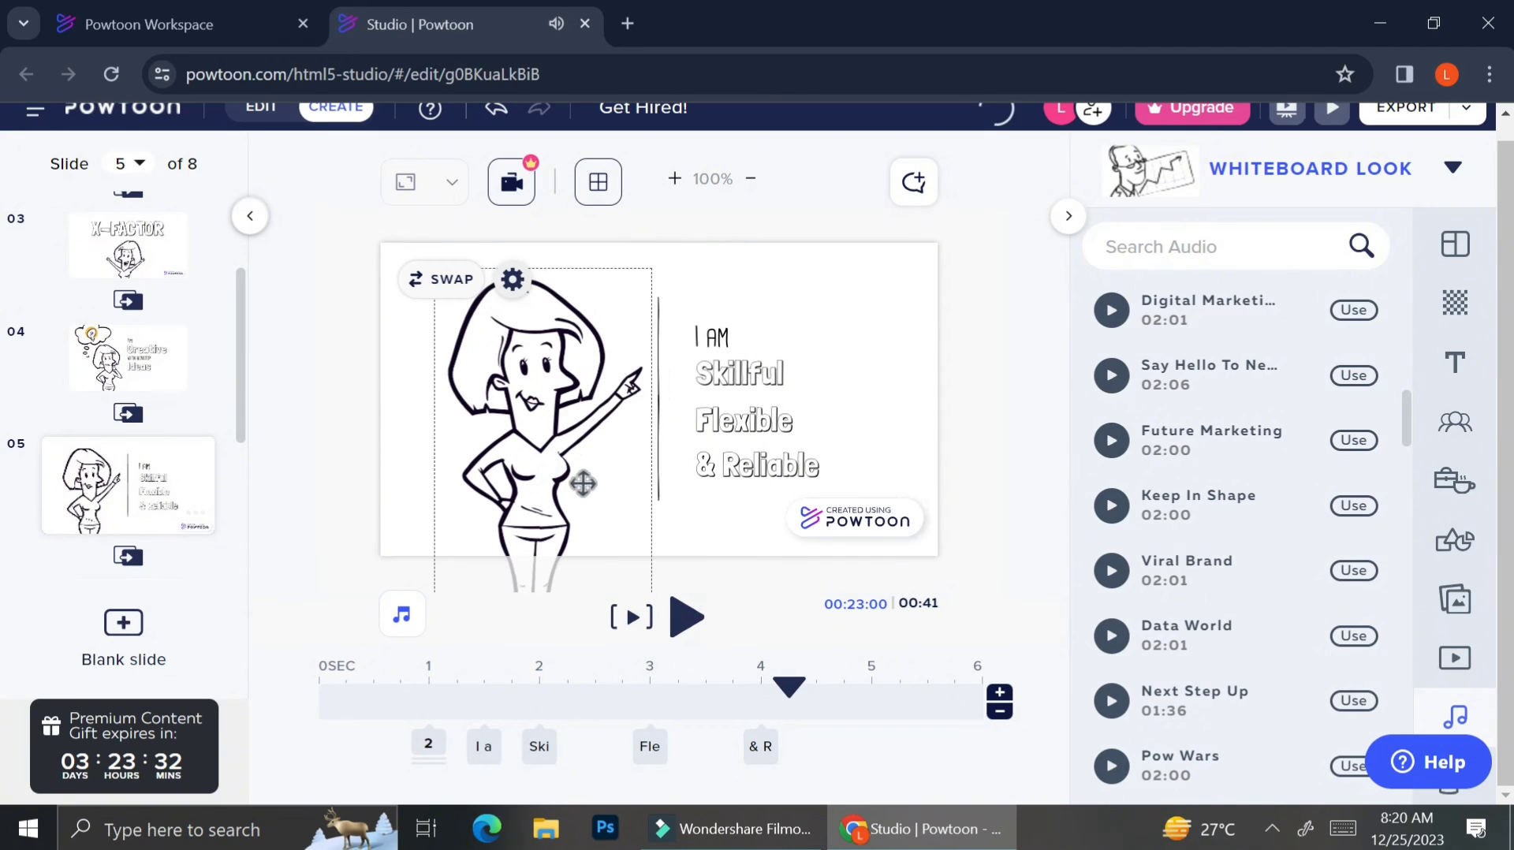
scroll(214, 547, down, 3)
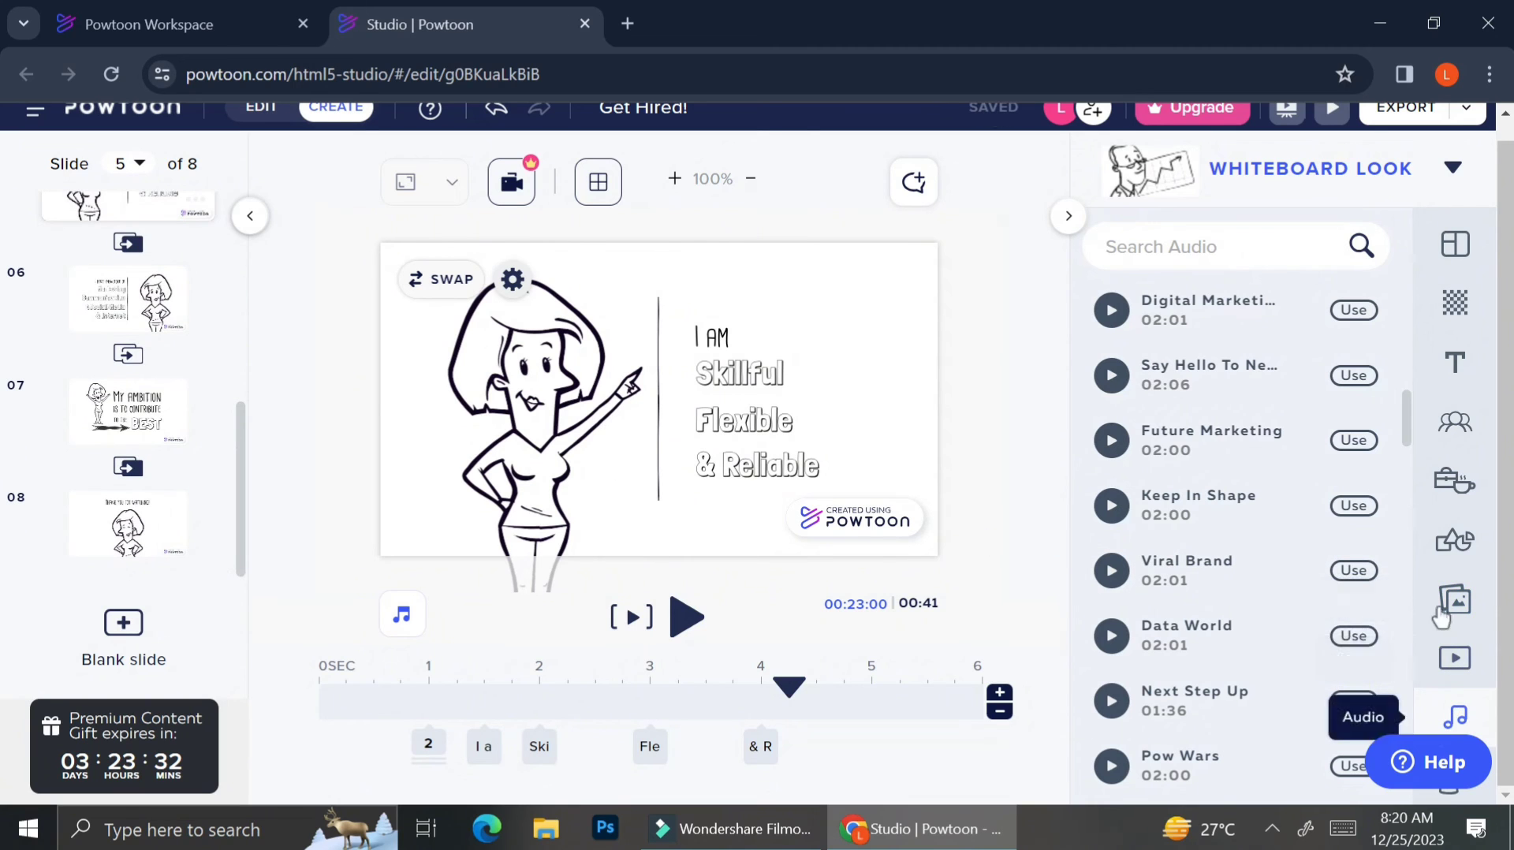
scroll(1403, 114, up, 1)
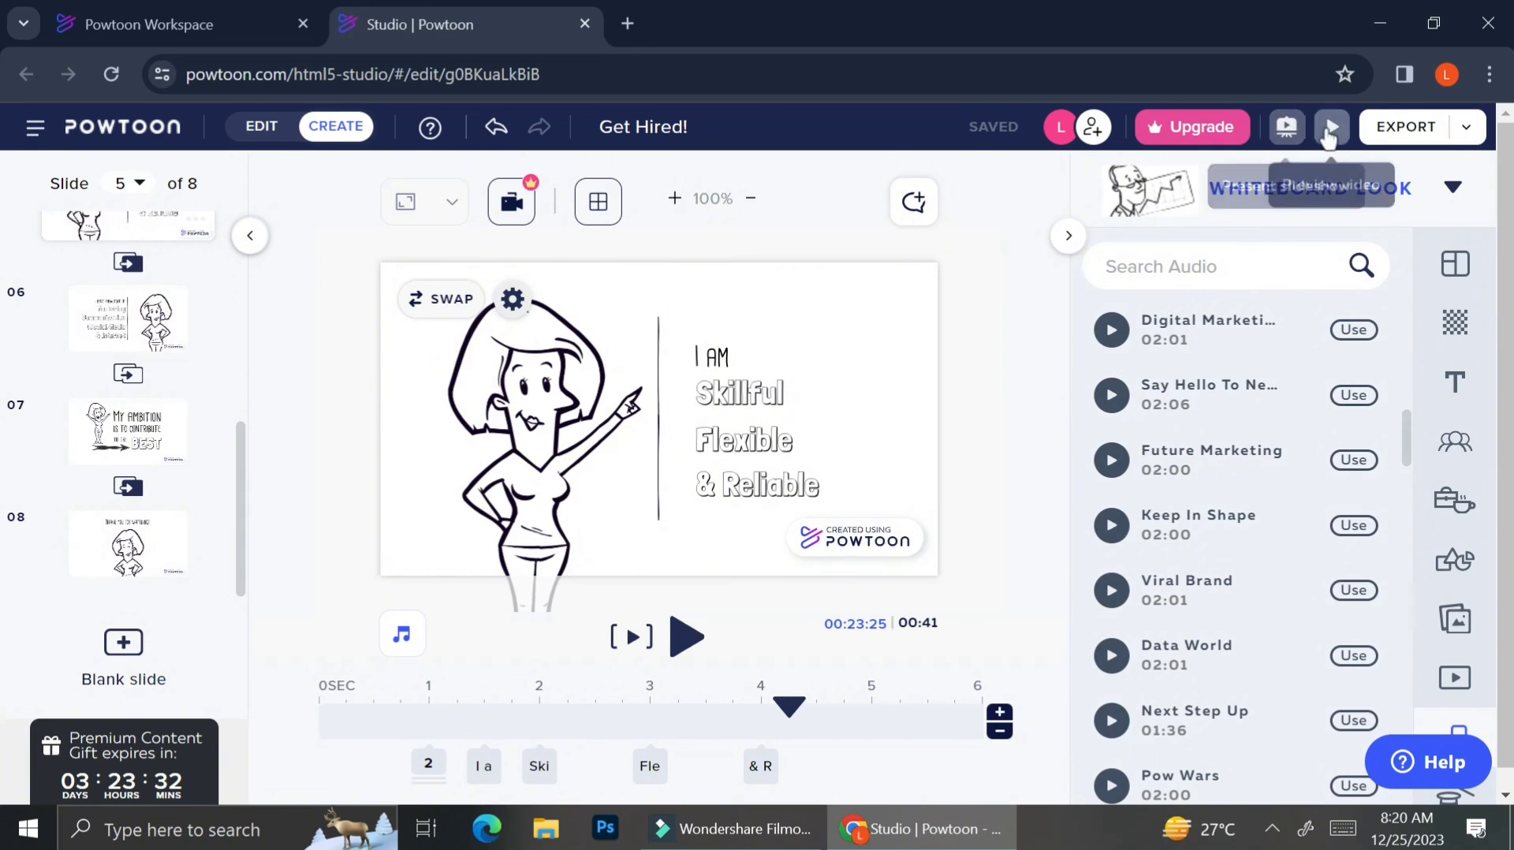
click(1461, 130)
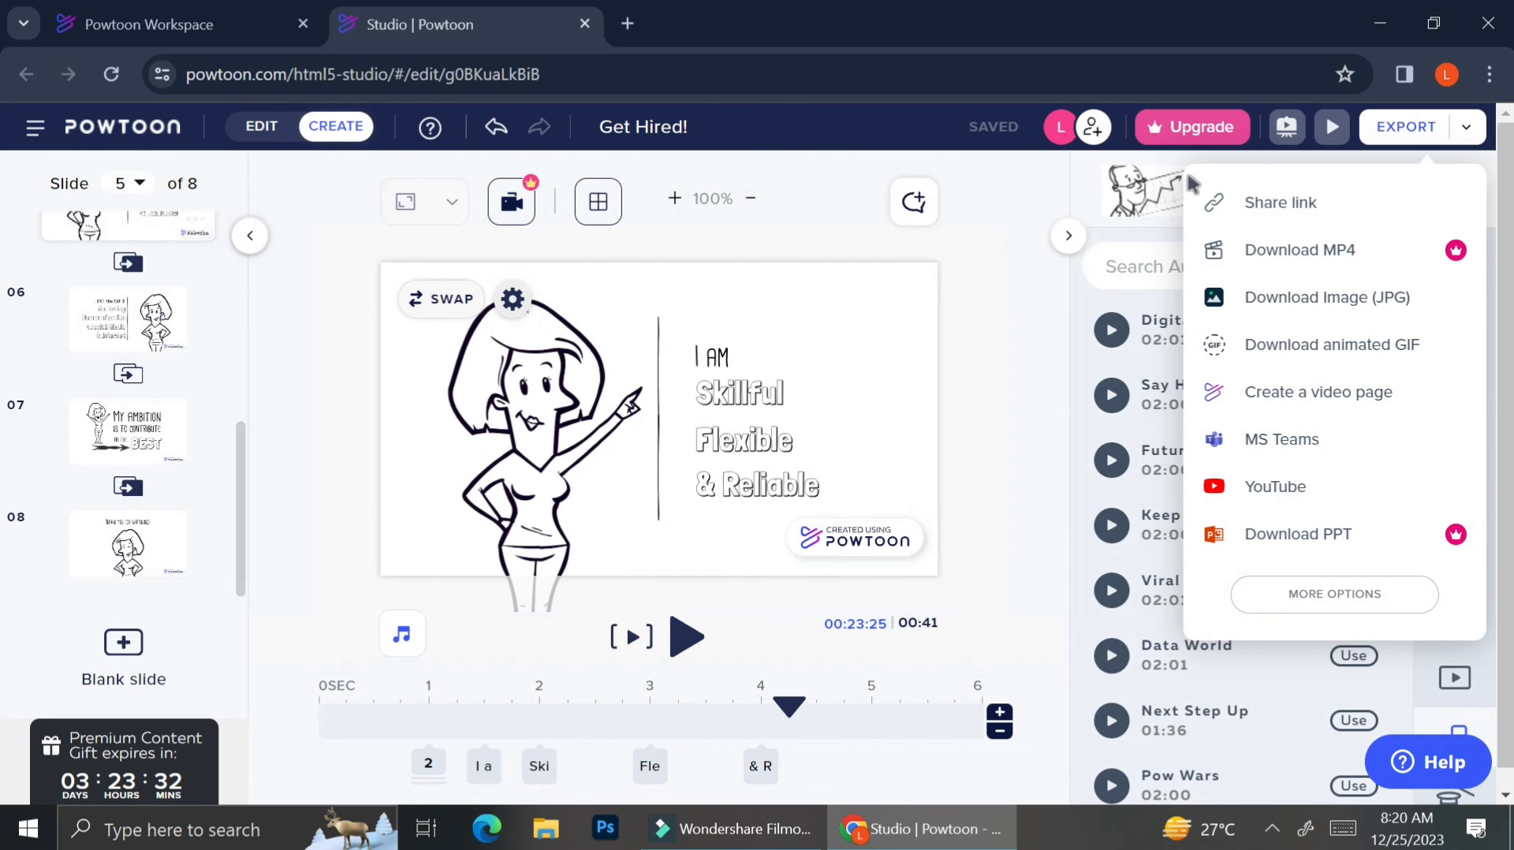
Play the full Get Hired! video preview from the start.
click(1330, 129)
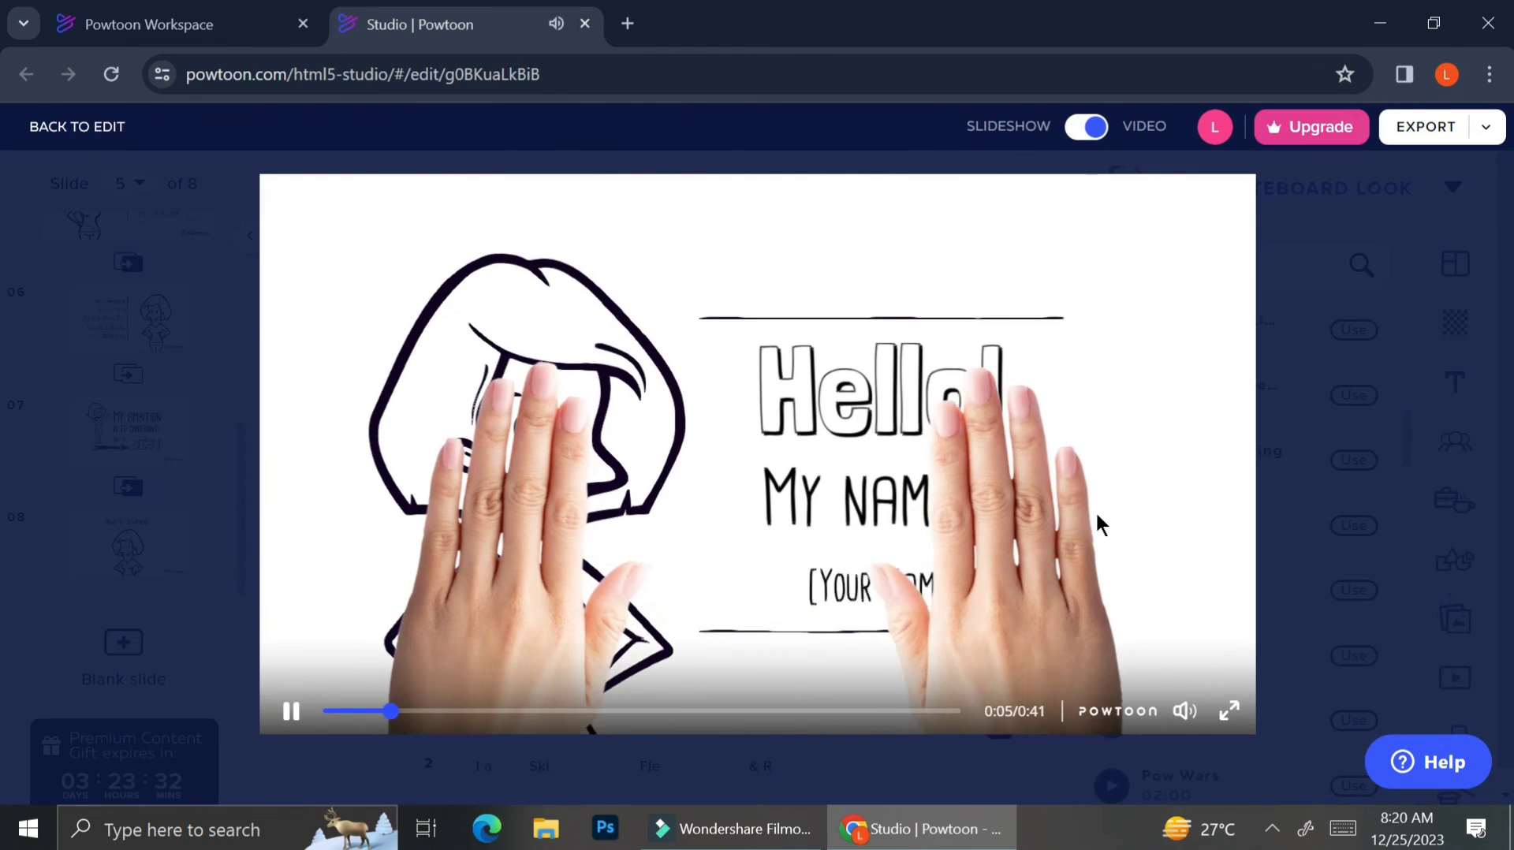